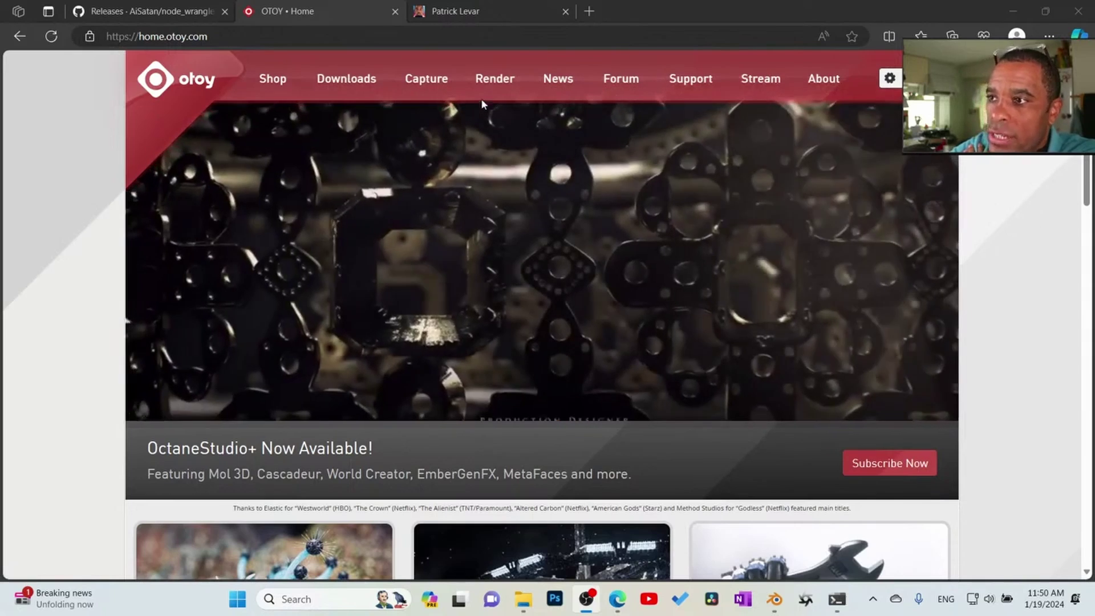
# Open OctaneRender's free trial page on the OTOY site and review the OctaneRender Prime (Free tier) product specifications
pyautogui.moveTo(501, 87)
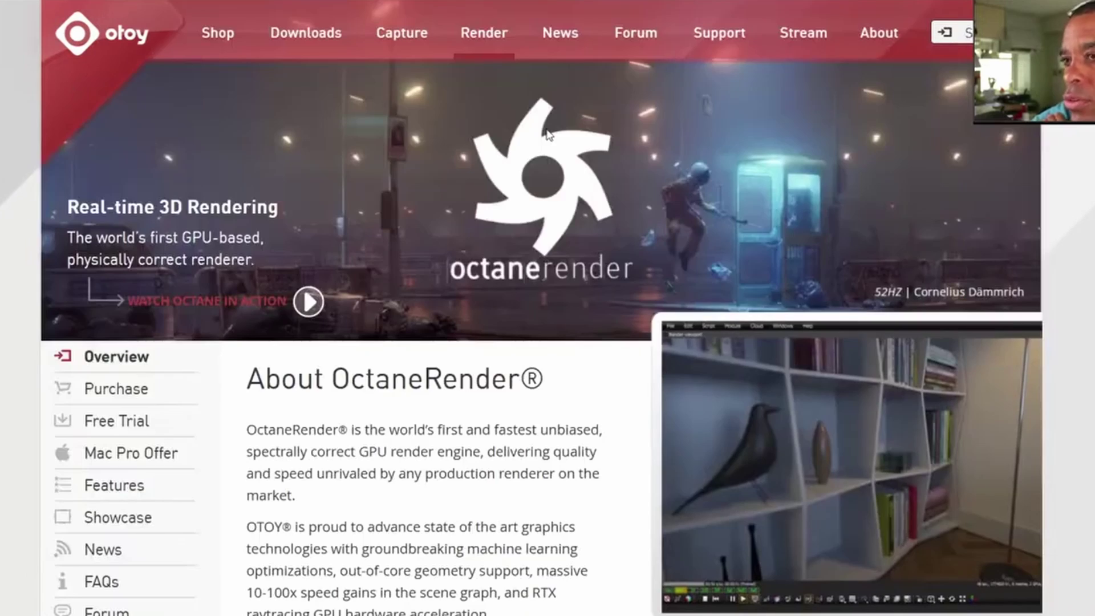
pyautogui.scroll(-2, 351, 434)
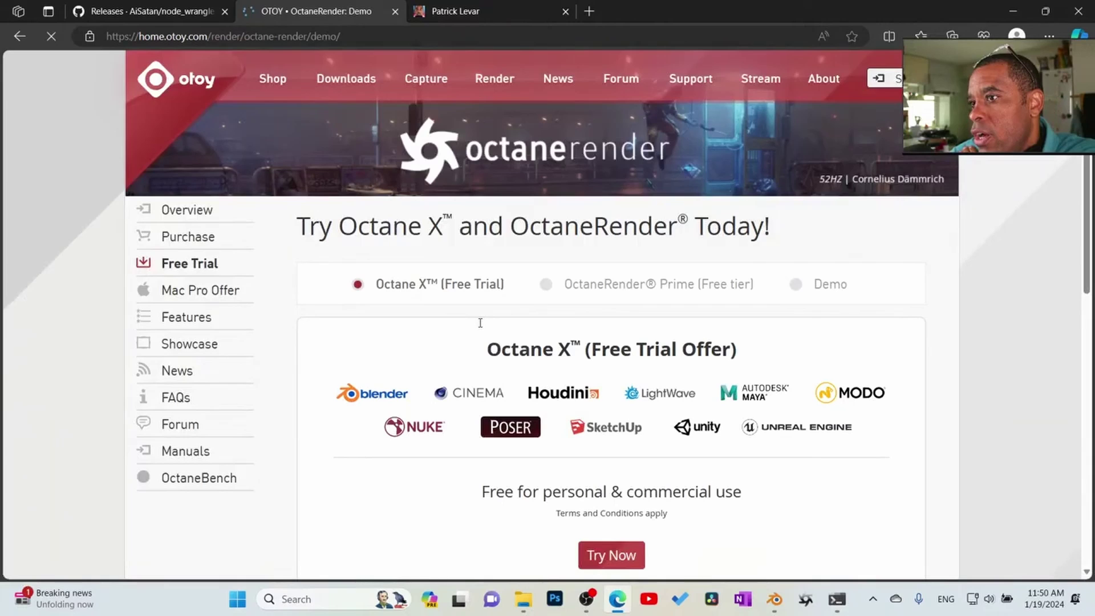
pyautogui.click(605, 295)
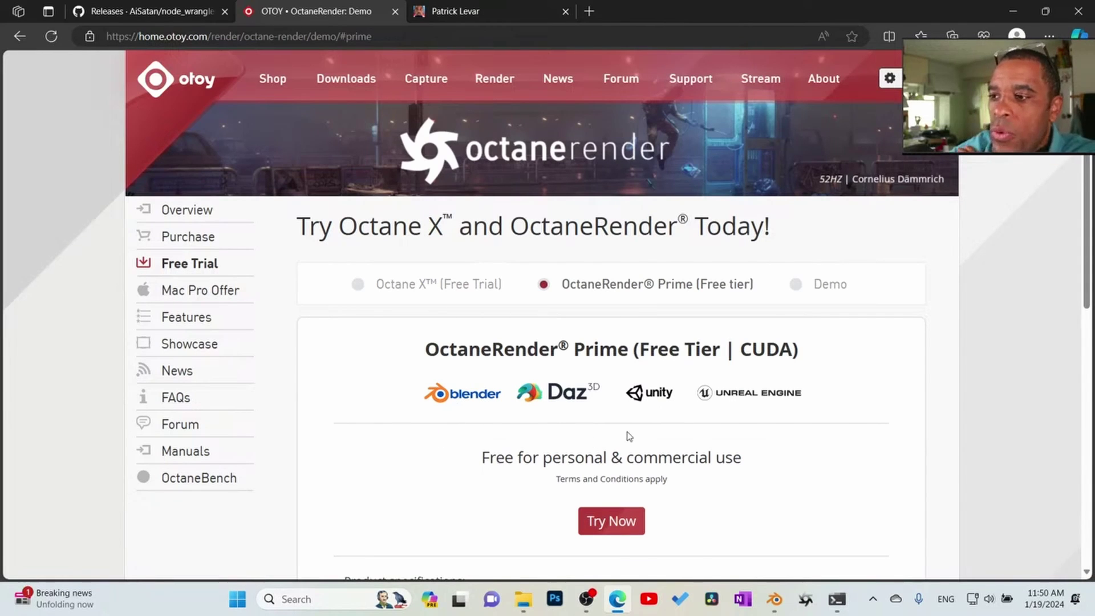
pyautogui.scroll(-6, 630, 436)
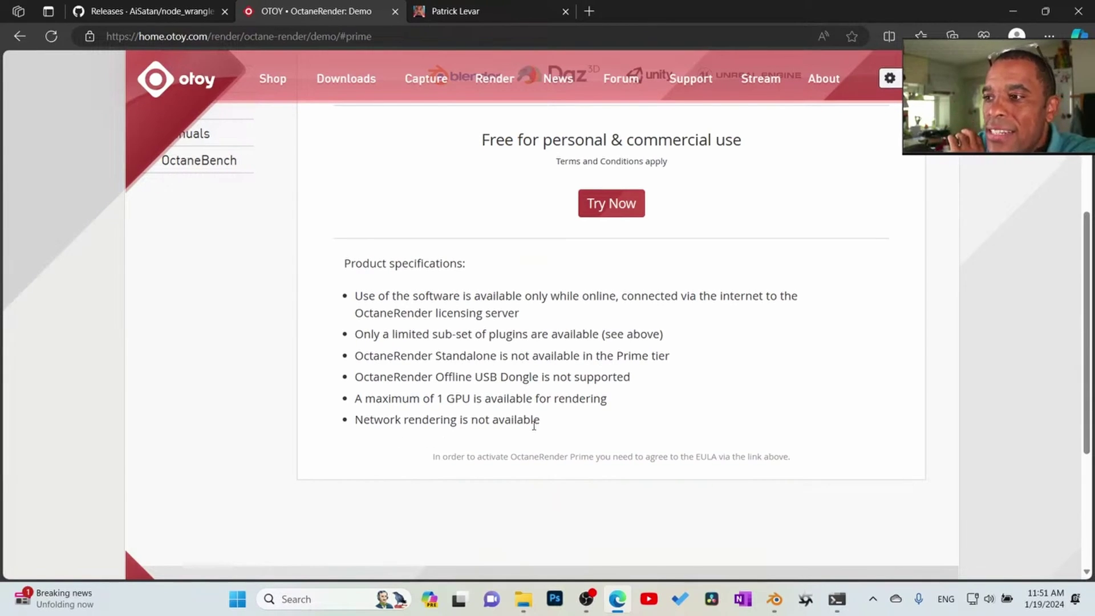
pyautogui.scroll(4, 584, 411)
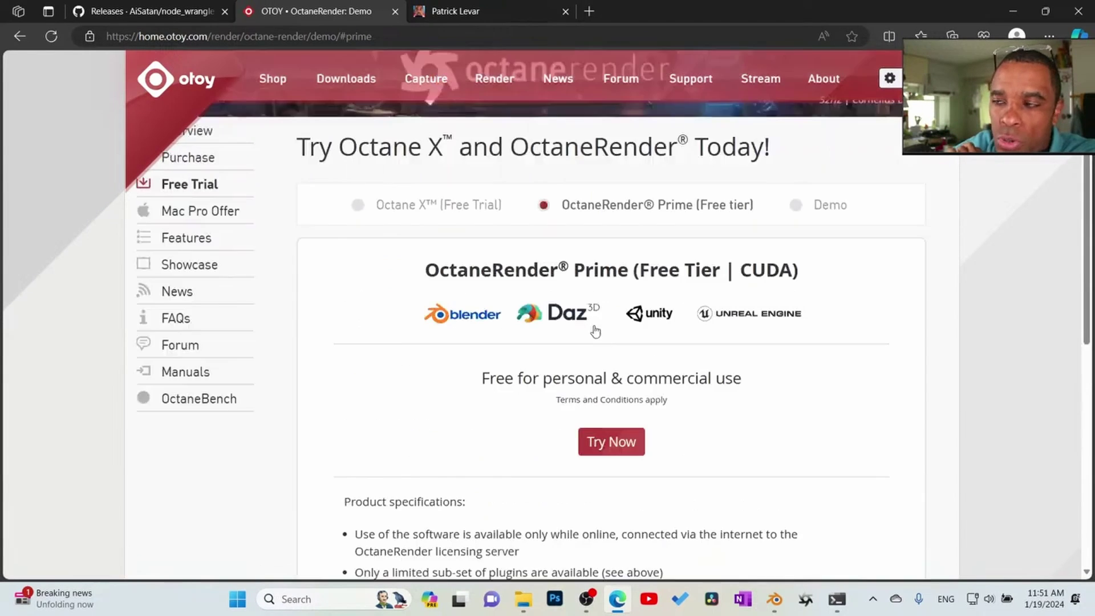
pyautogui.scroll(-2, 588, 328)
pyautogui.scroll(2, 582, 325)
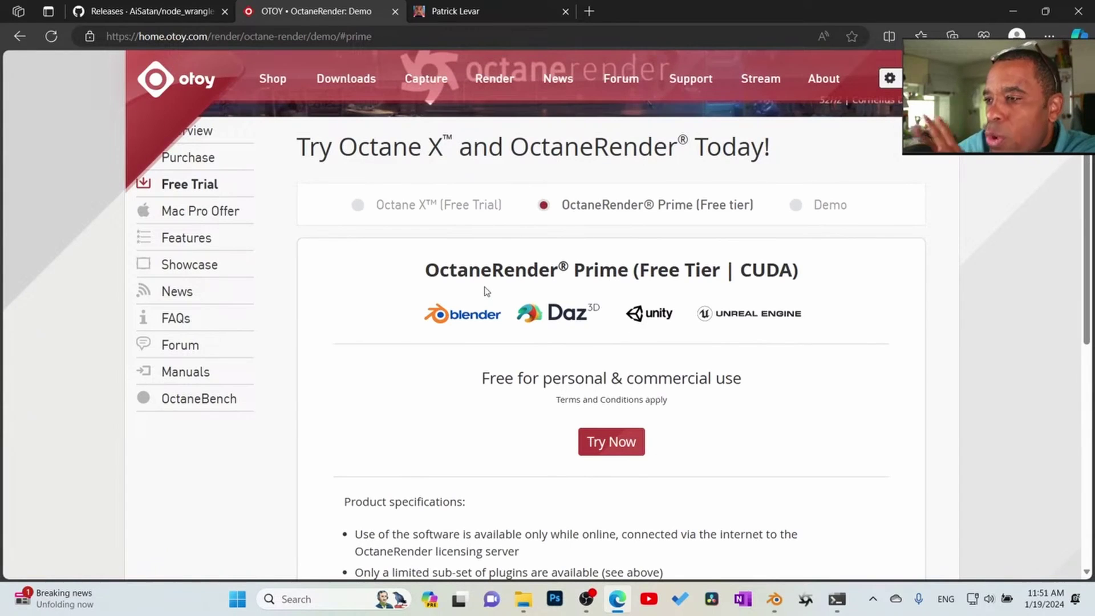
# Compare the Octane X free trial with OctaneRender Prime, and apply for the OctaneRender Prime free tier
pyautogui.click(448, 212)
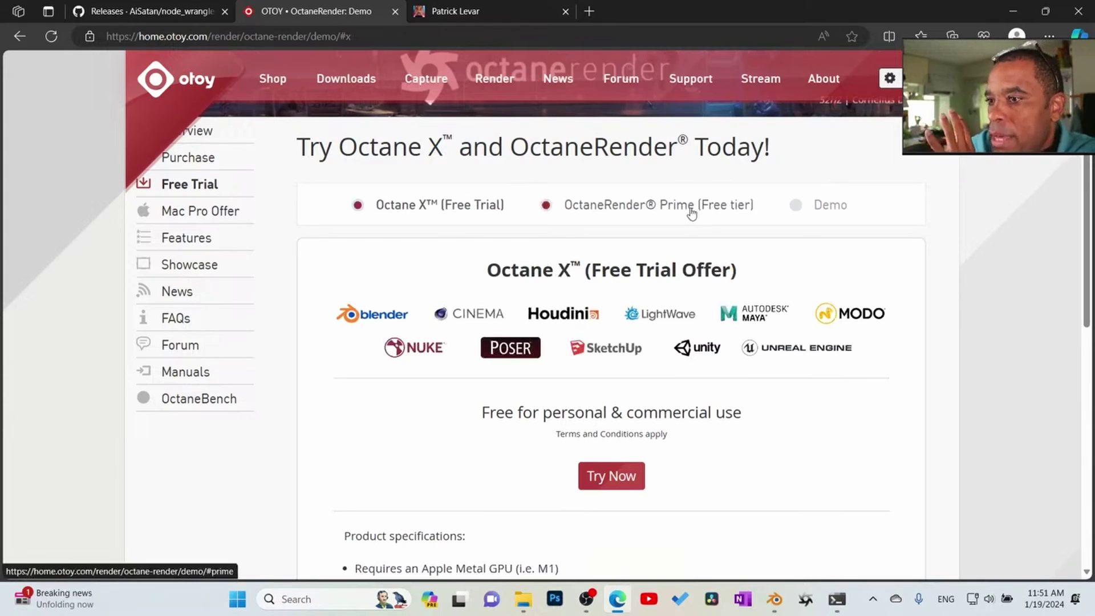
pyautogui.click(691, 213)
pyautogui.scroll(-1, 569, 374)
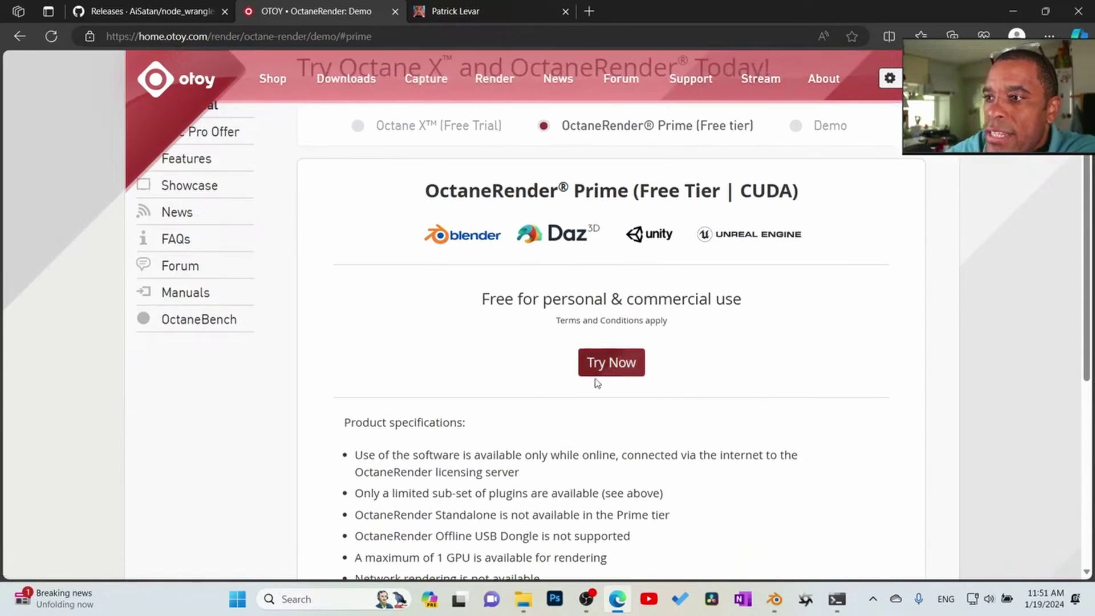
pyautogui.click(596, 374)
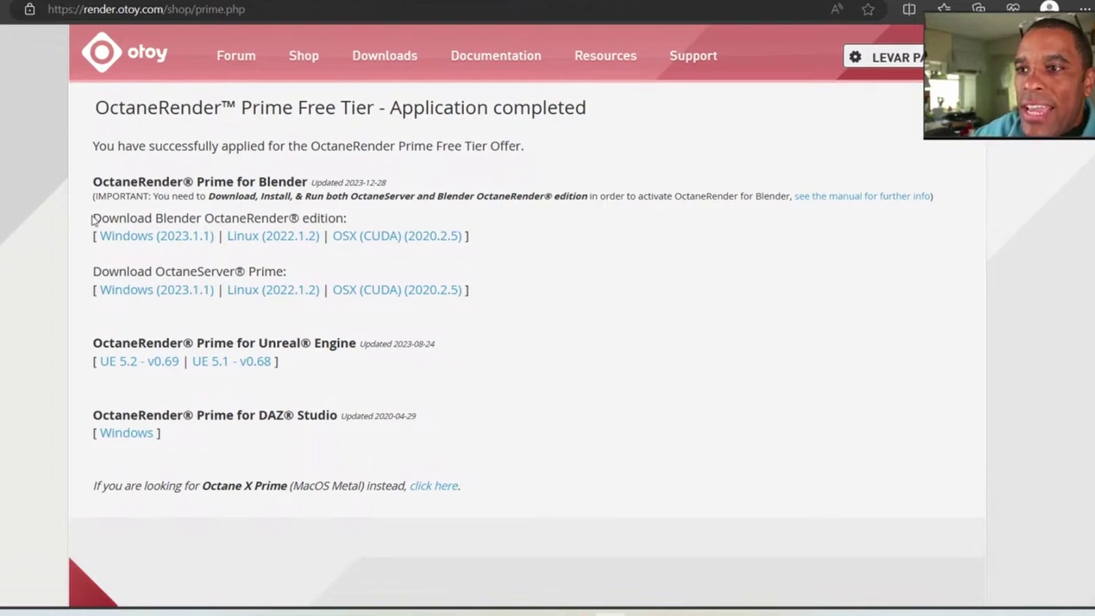
# Examine the download options for the Blender OctaneRender edition and OctaneServer Prime
pyautogui.moveTo(147, 226); pyautogui.dragTo(218, 223)
pyautogui.moveTo(122, 206); pyautogui.dragTo(350, 220)
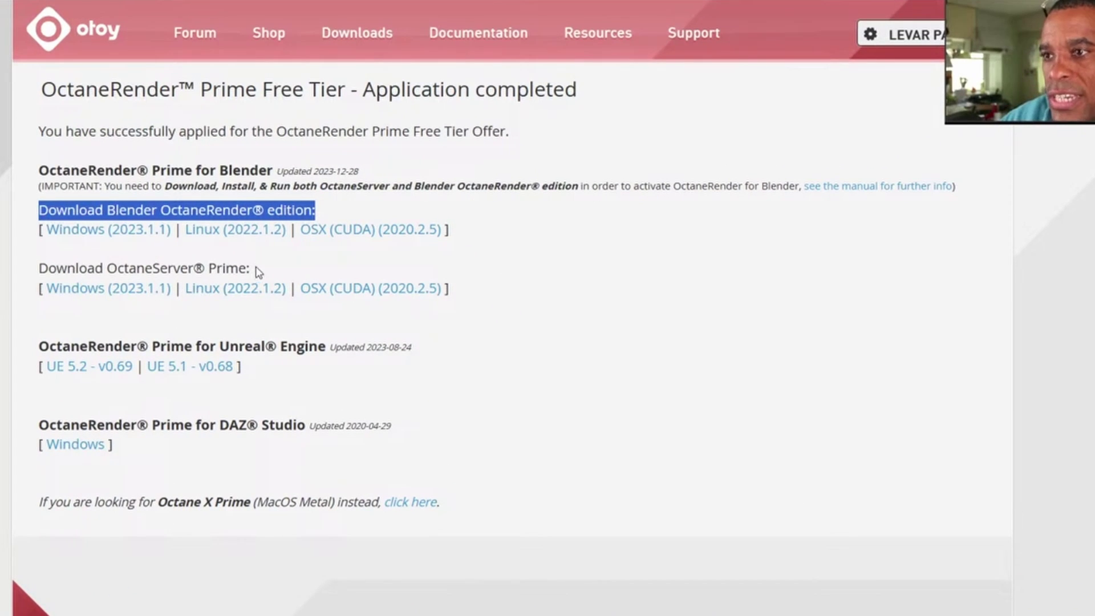
pyautogui.moveTo(251, 269); pyautogui.dragTo(23, 271)
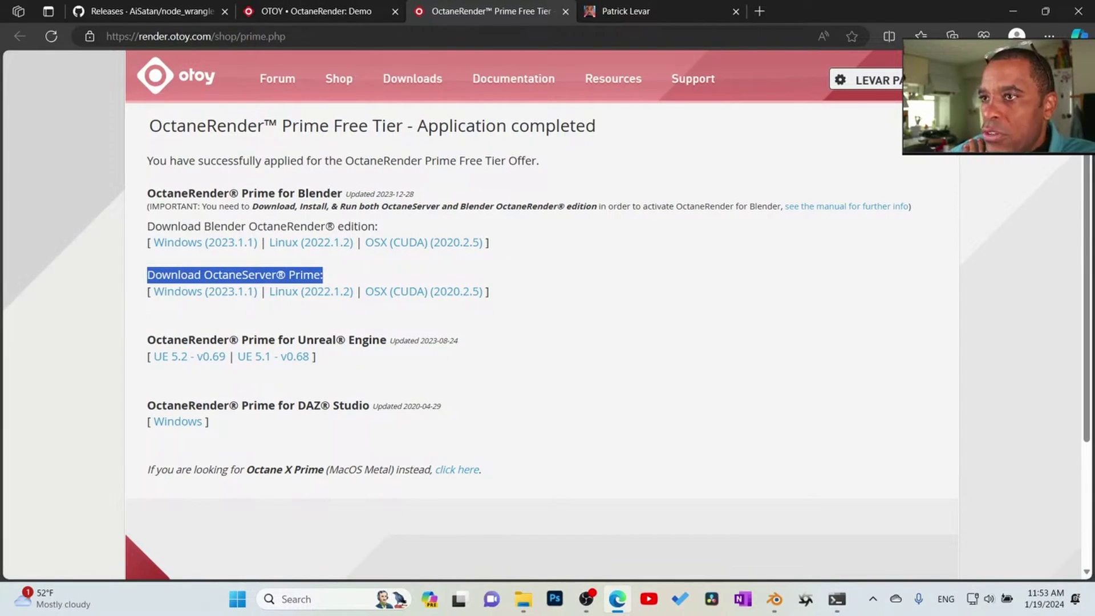
# Open the node_wrangler_octane releases page on GitHub and examine the 1.4.1 release notes and assets
pyautogui.click(336, 14)
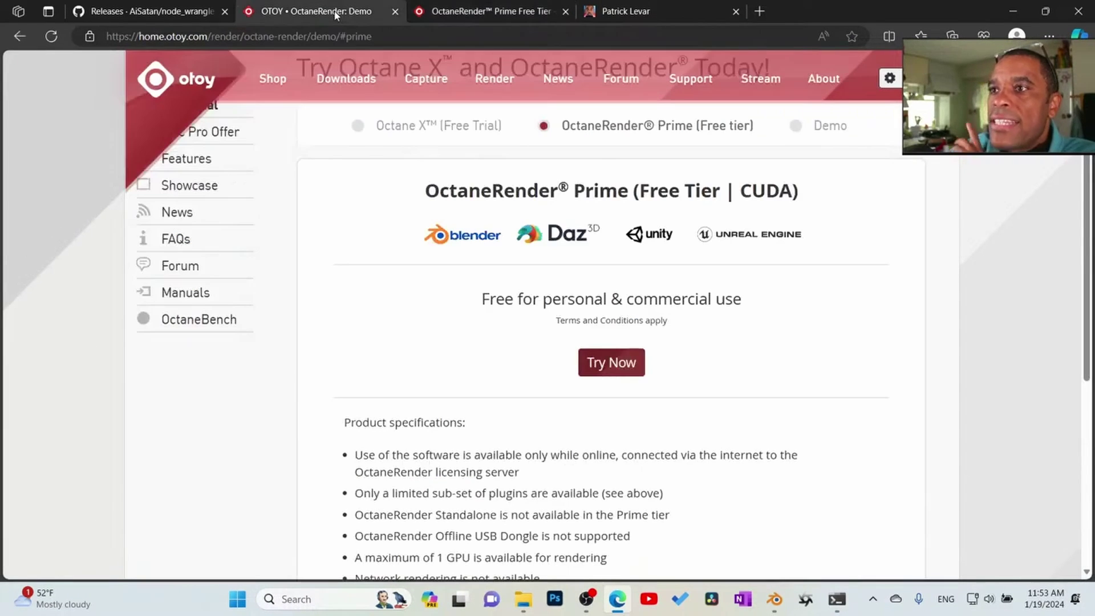
pyautogui.click(182, 12)
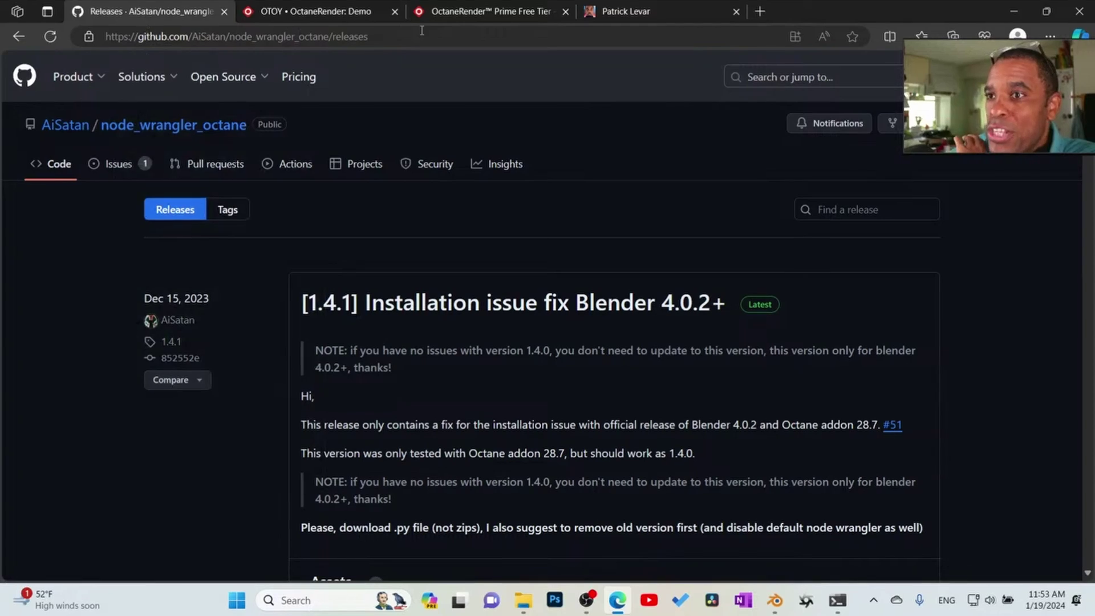
pyautogui.moveTo(402, 49); pyautogui.dragTo(36, 49)
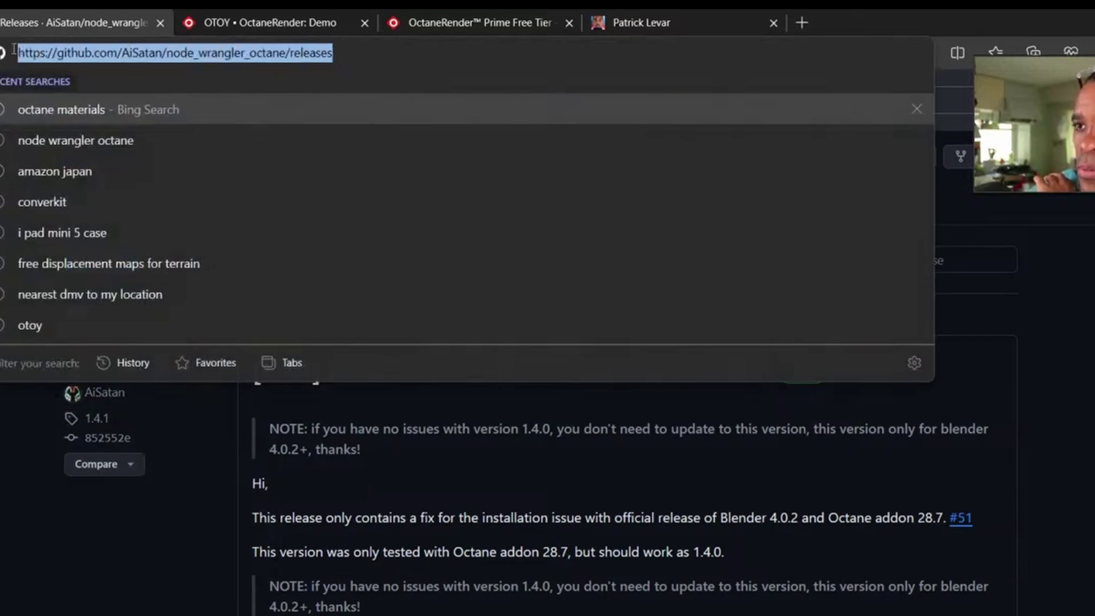
pyautogui.click(8, 547)
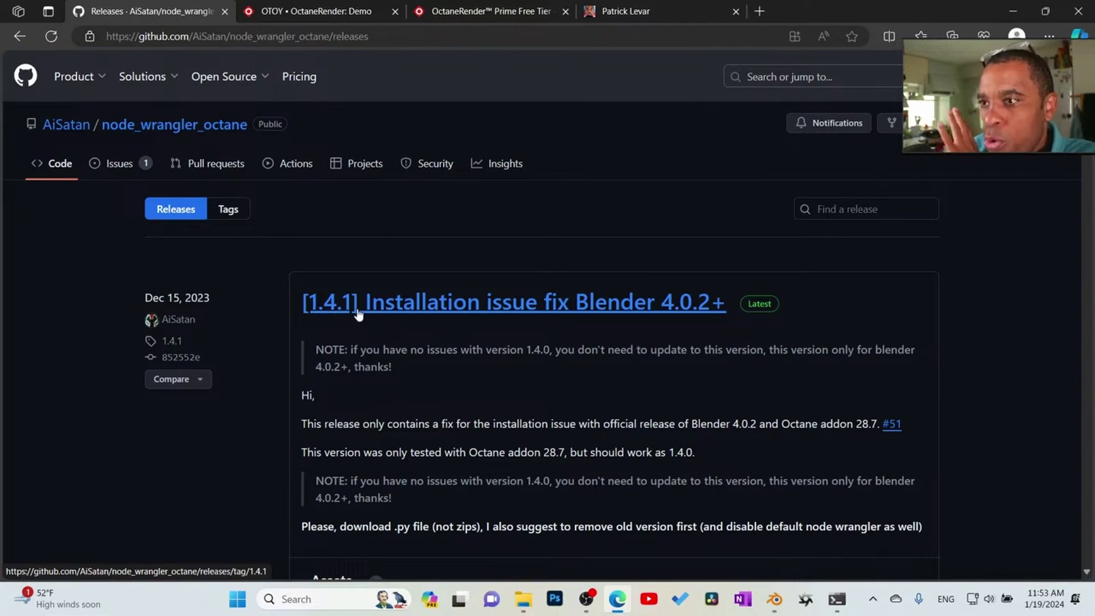
pyautogui.scroll(-3, 635, 334)
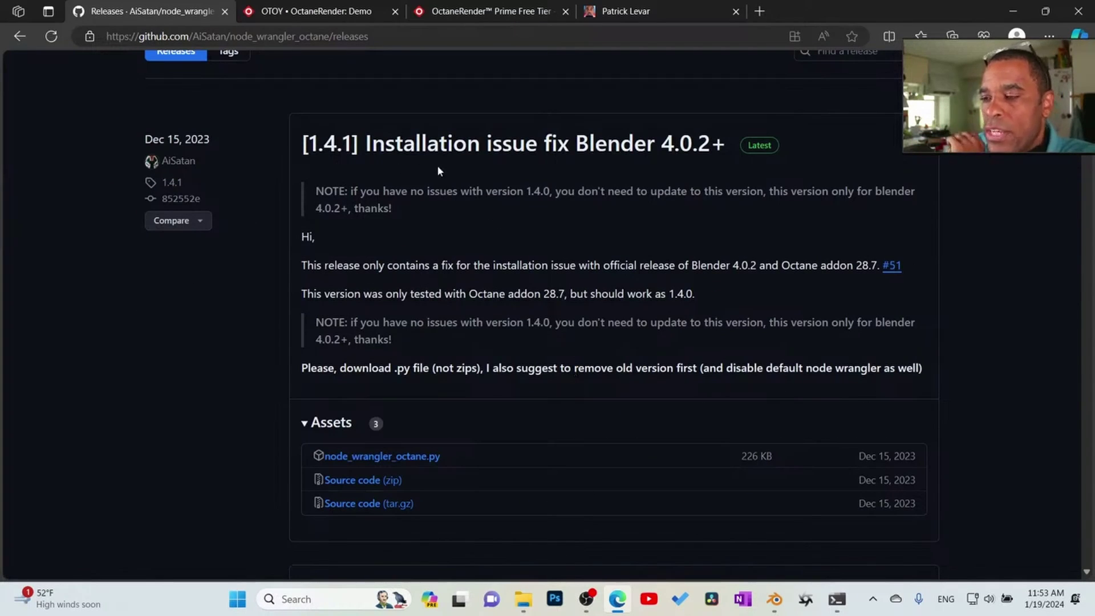
pyautogui.scroll(2, 610, 178)
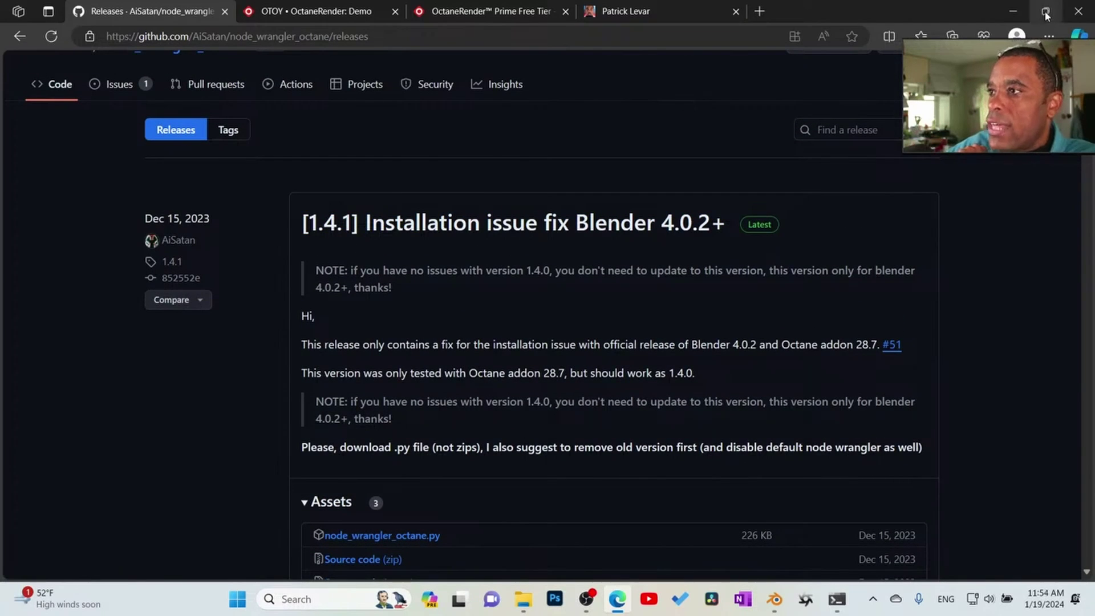
# Switch to Blender and load the factory settings
pyautogui.click(1011, 11)
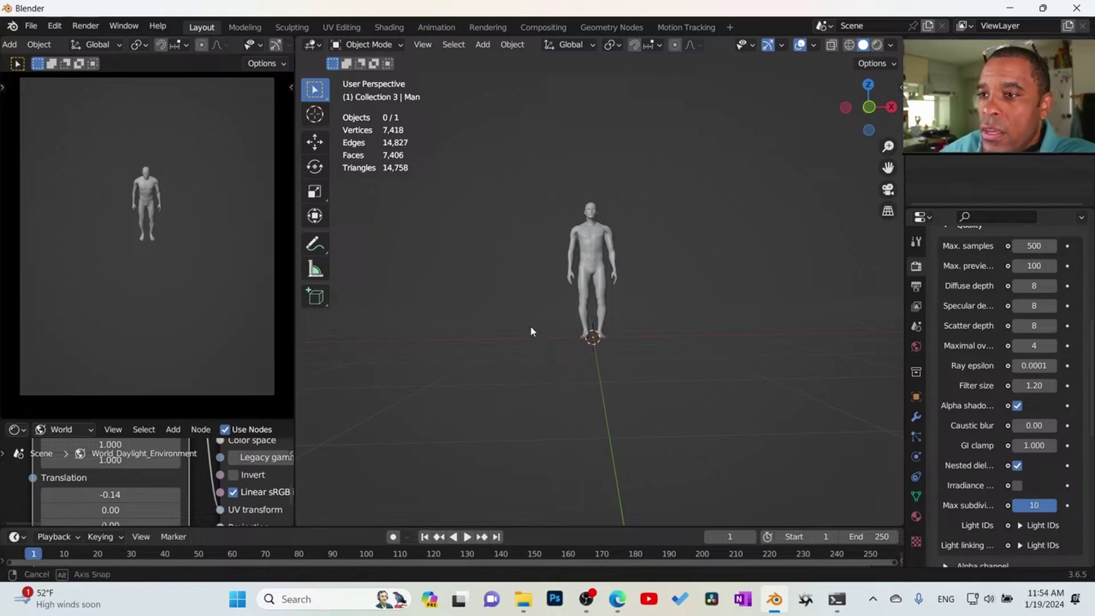
pyautogui.moveTo(531, 331); pyautogui.dragTo(554, 329, button='middle')
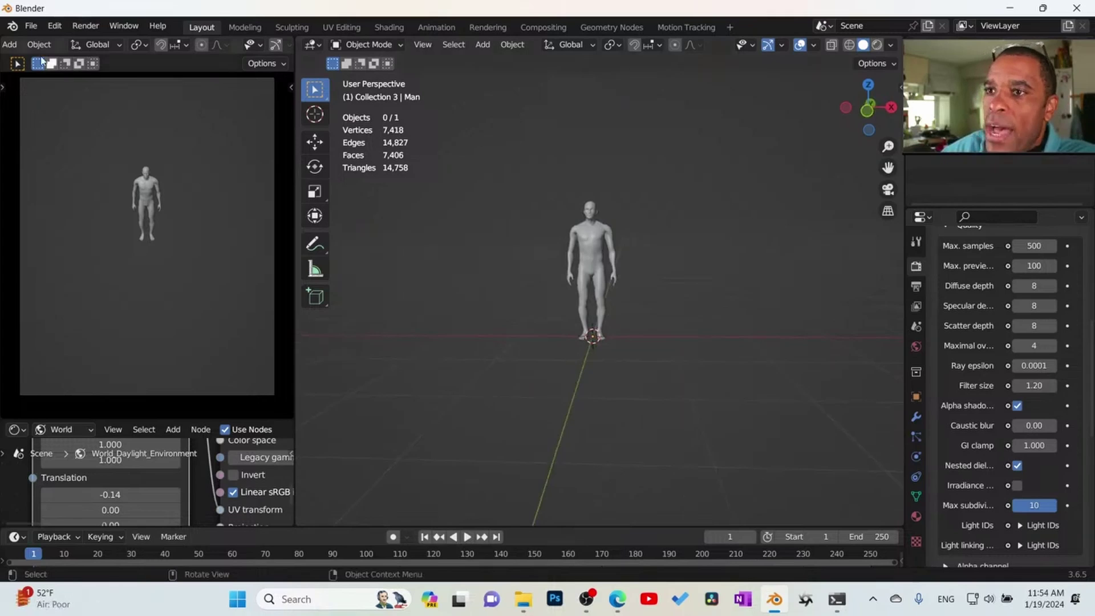
pyautogui.click(30, 25)
pyautogui.moveTo(80, 268)
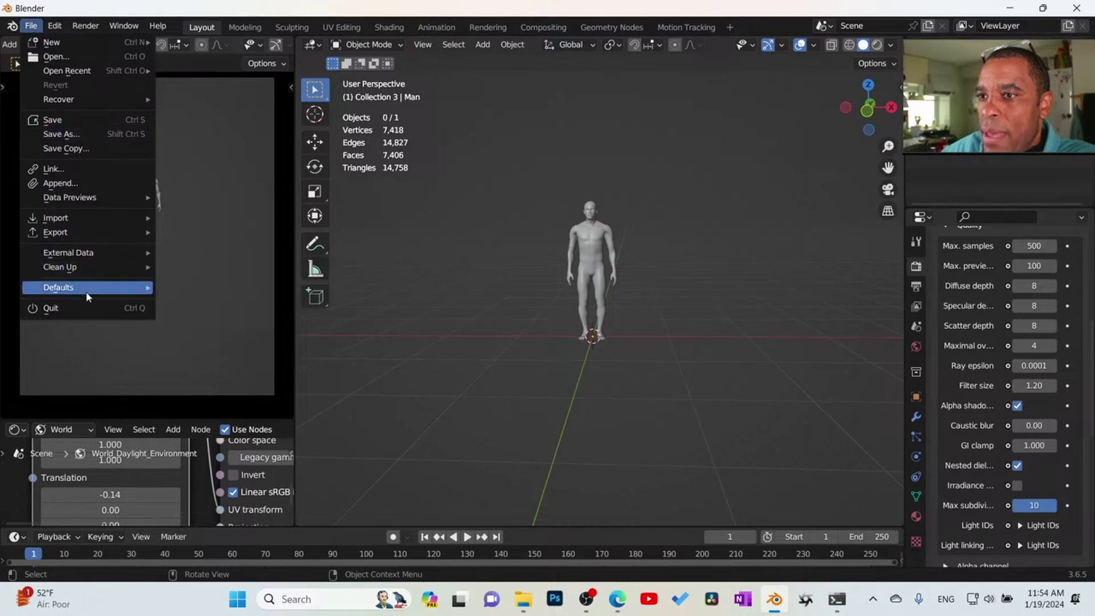
pyautogui.moveTo(88, 288)
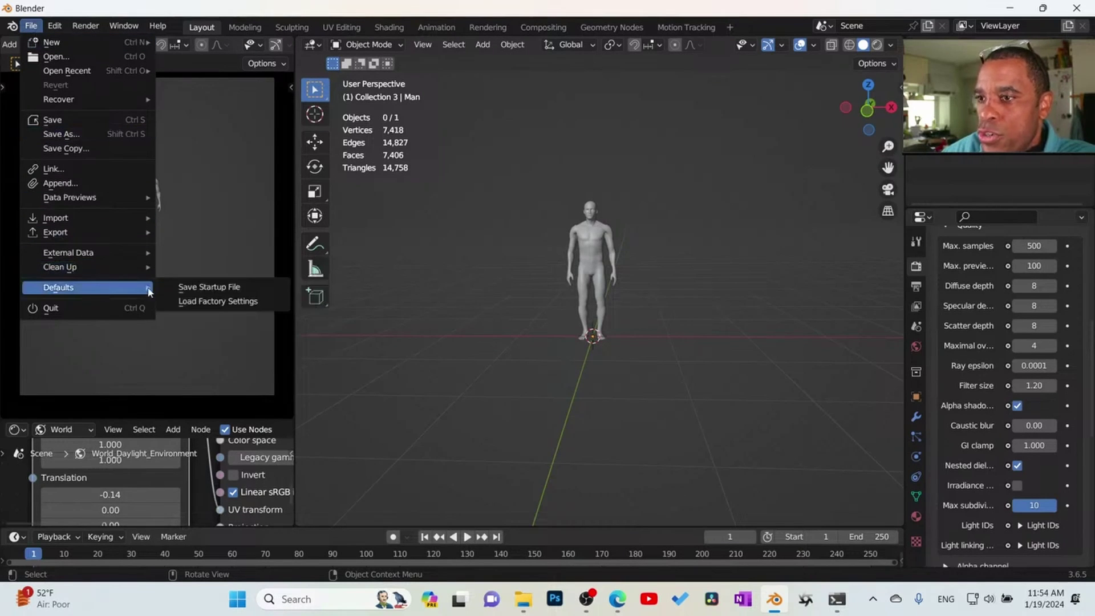
pyautogui.click(222, 301)
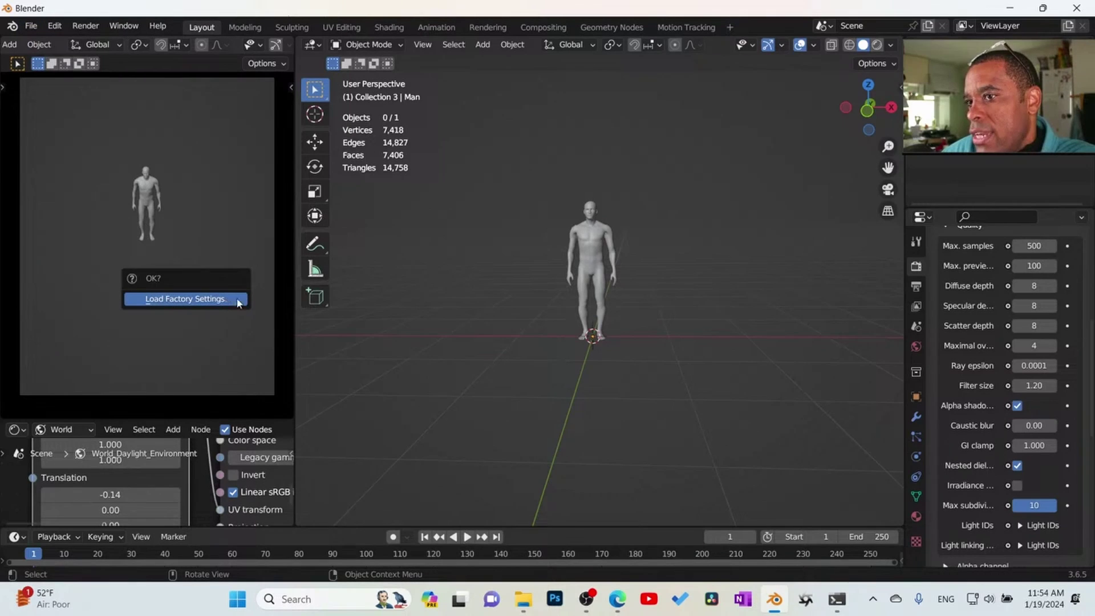
pyautogui.press('Return')
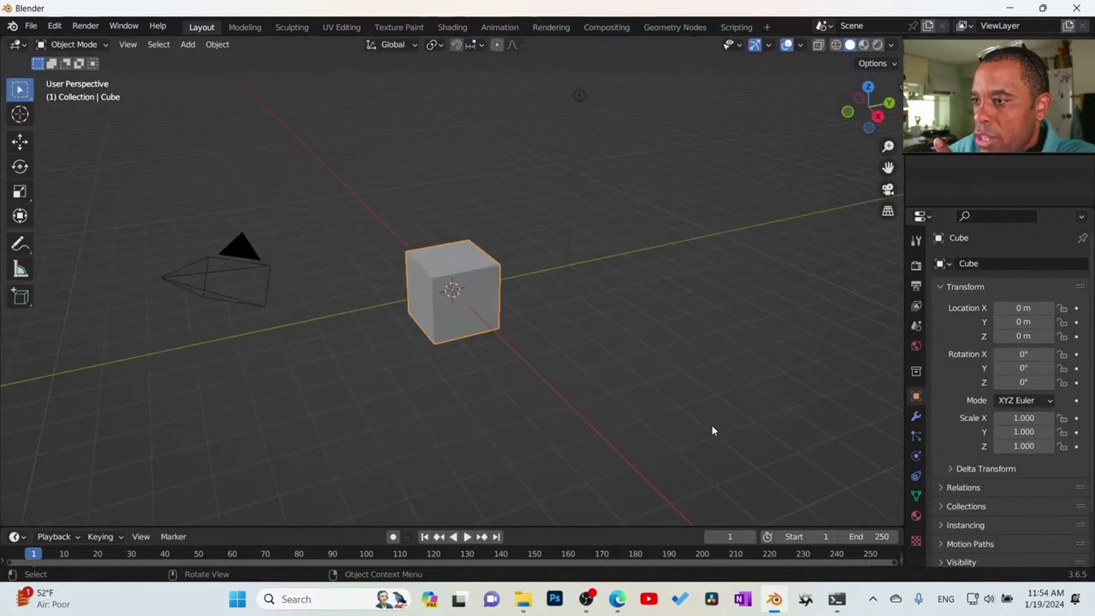
# Try to launch OctaneServer
pyautogui.click(810, 601)
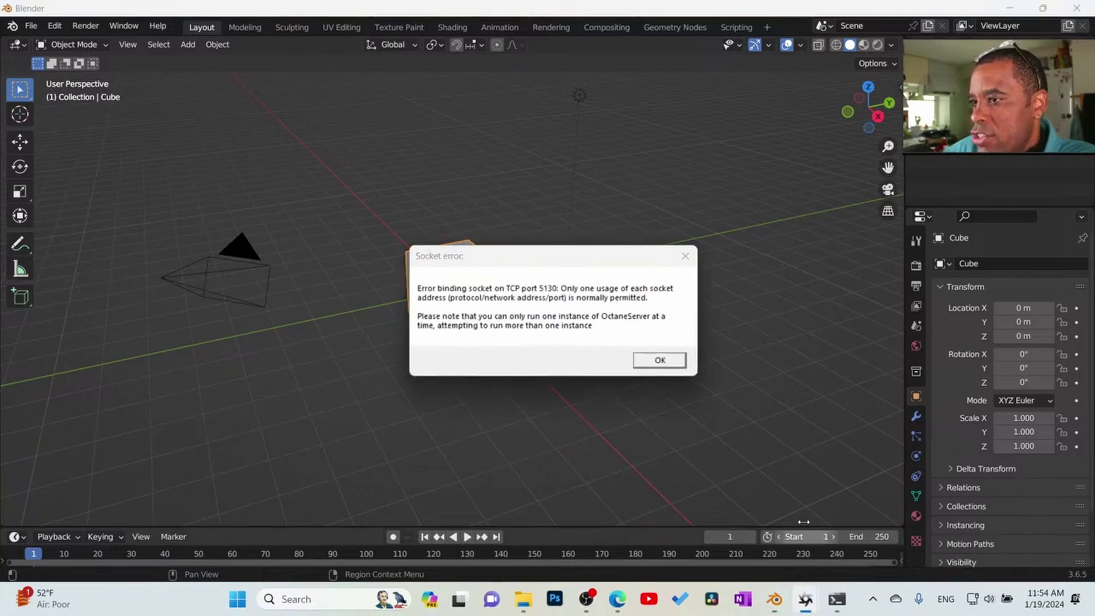
pyautogui.click(660, 361)
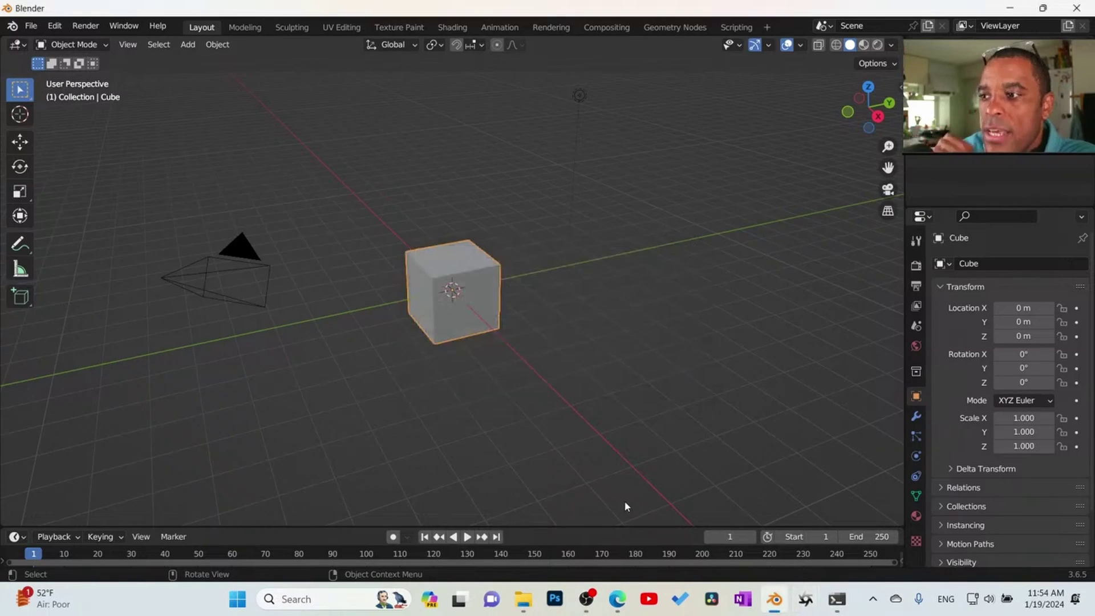
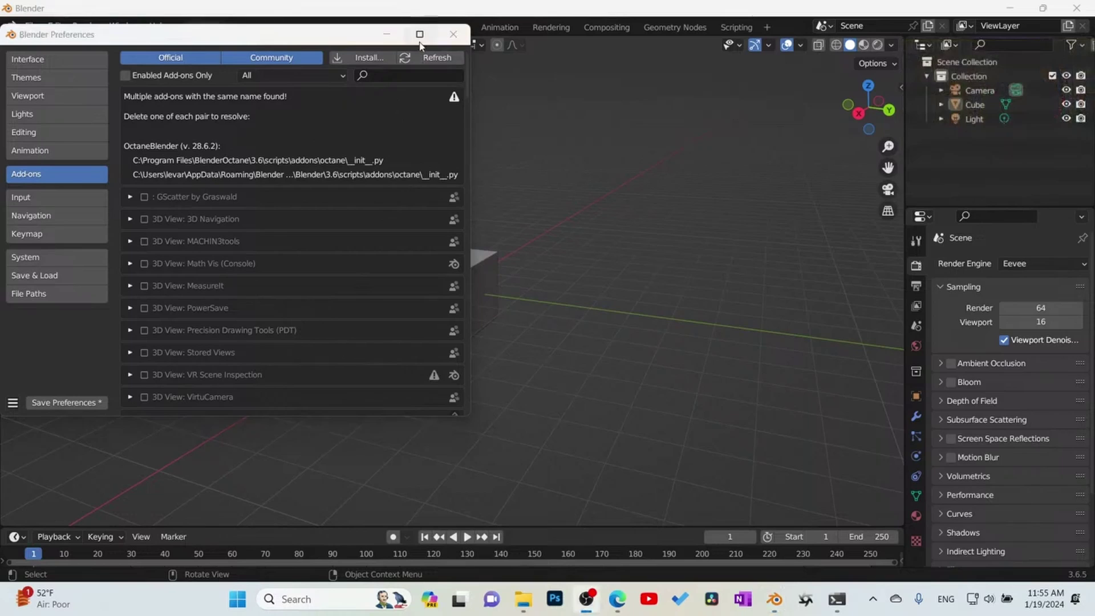
# Filter the add-ons by "OCT" and enable OctaneBlender (v. 28.6.2) and Node Wrangler (Custom build for Octane)
pyautogui.click(419, 34)
pyautogui.click(837, 47)
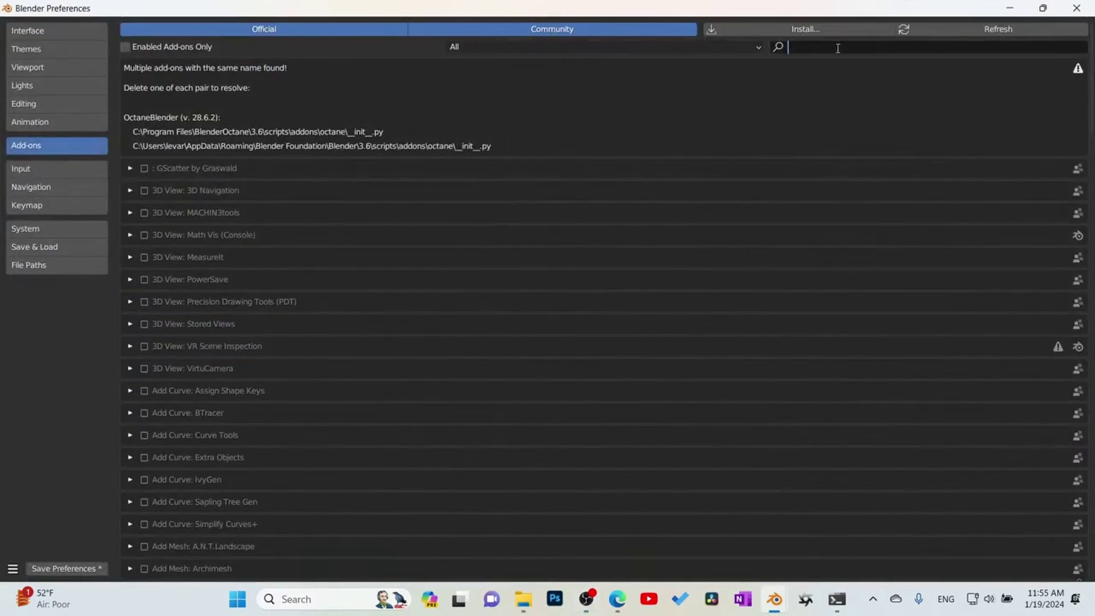
pyautogui.write('oct')
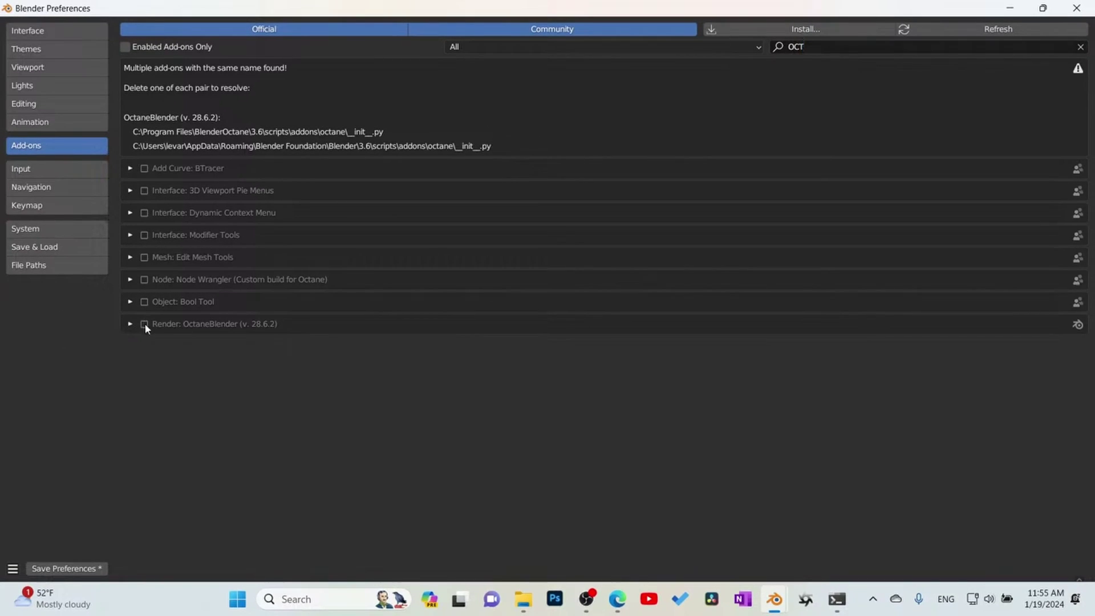
pyautogui.click(145, 324)
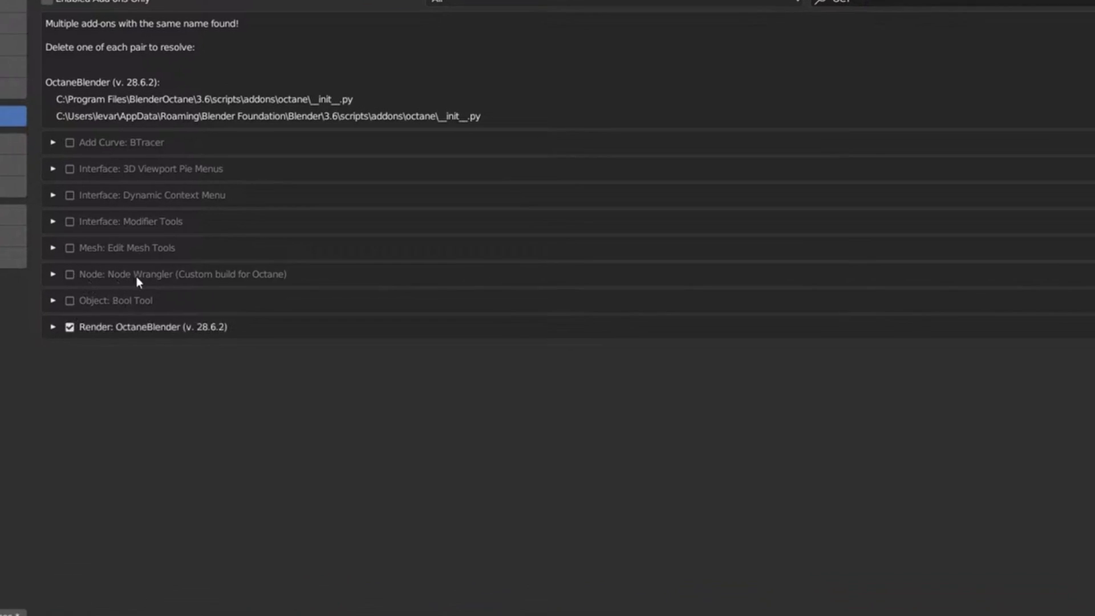
pyautogui.click(64, 274)
# Examine the OctaneBlender add-on's preferences, including the available default material types, and collapse its details
pyautogui.click(46, 327)
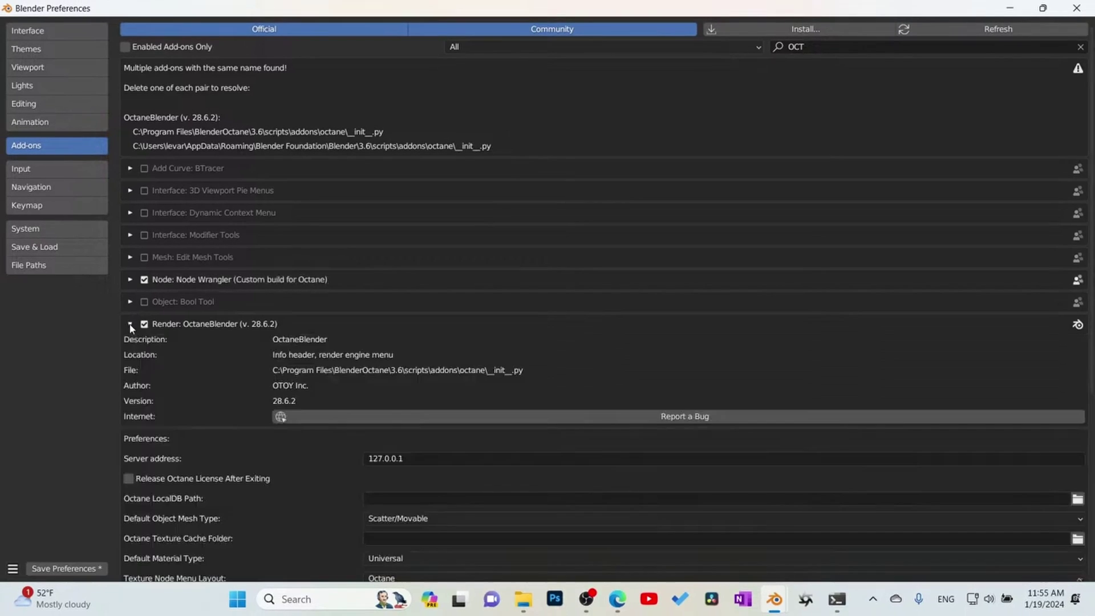
pyautogui.scroll(-10, 443, 346)
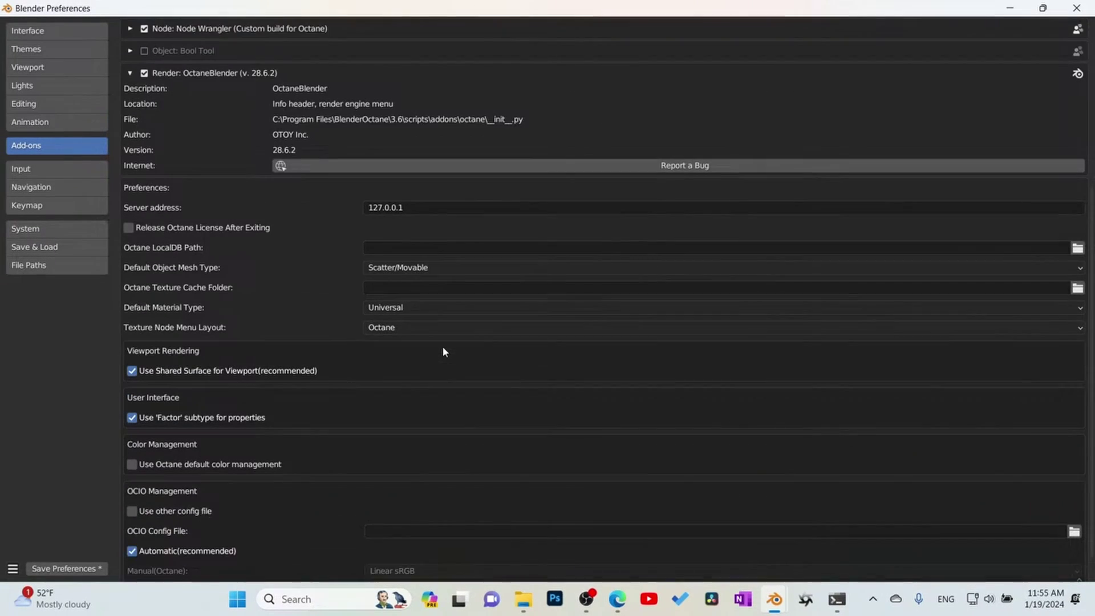
pyautogui.scroll(-1, 443, 348)
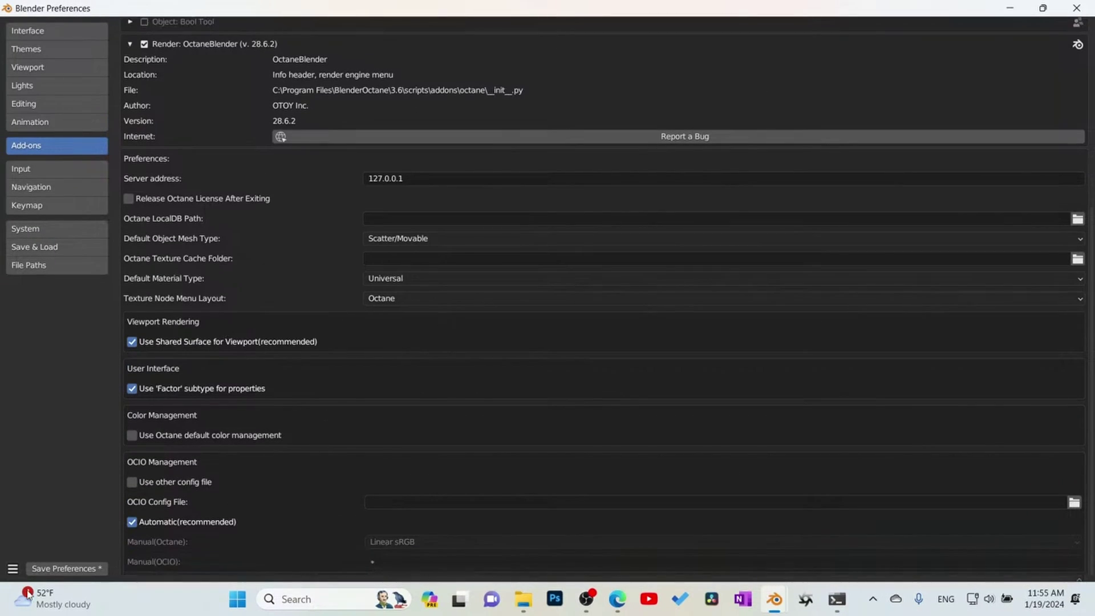
pyautogui.click(413, 279)
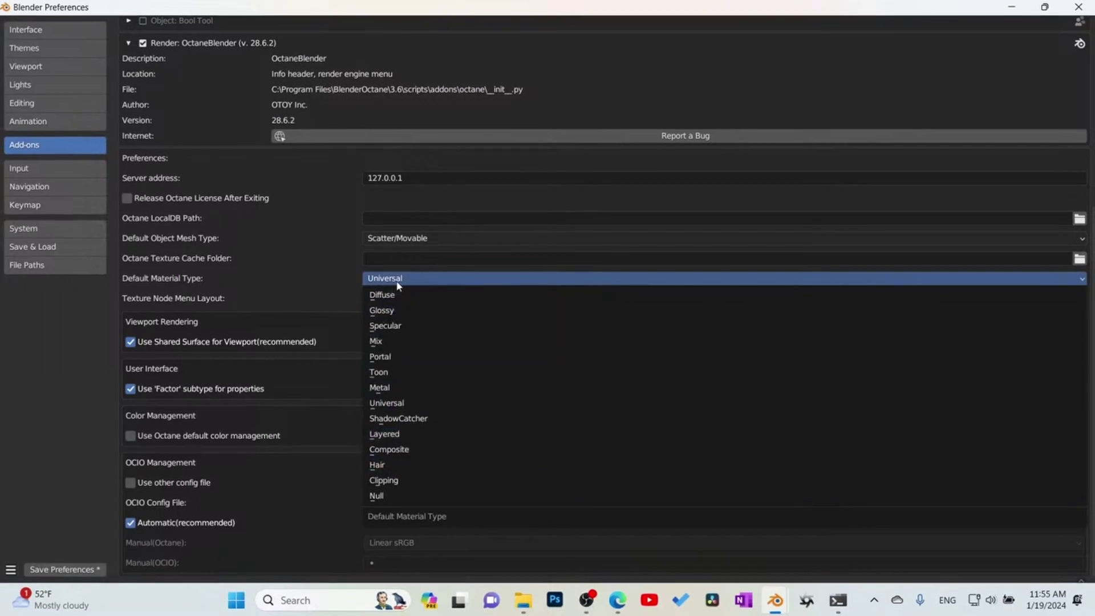
pyautogui.click(397, 281)
pyautogui.scroll(5, 200, 299)
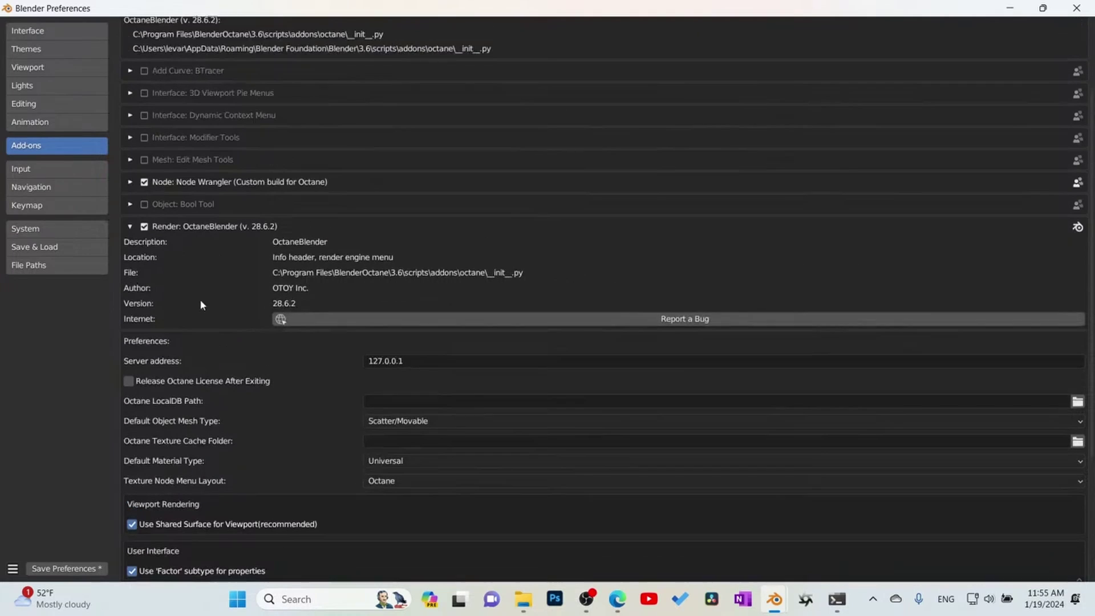
pyautogui.click(131, 226)
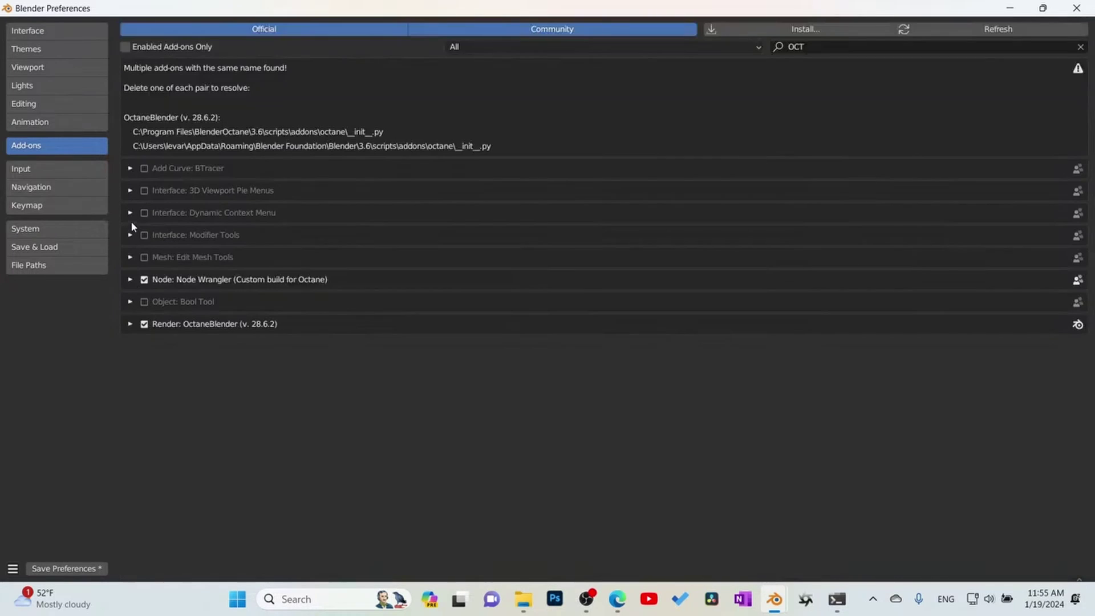
# Review the preferences of the Node Wrangler (Custom build for Octane) add-on, collapse its details and save the Blender preferences
pyautogui.click(130, 279)
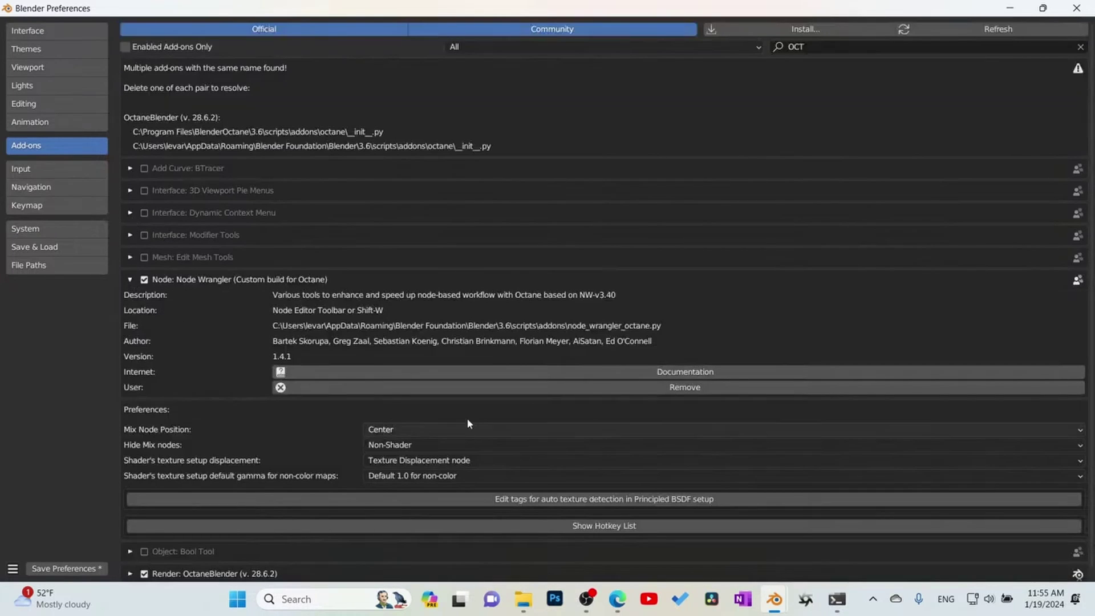
pyautogui.scroll(-1, 469, 423)
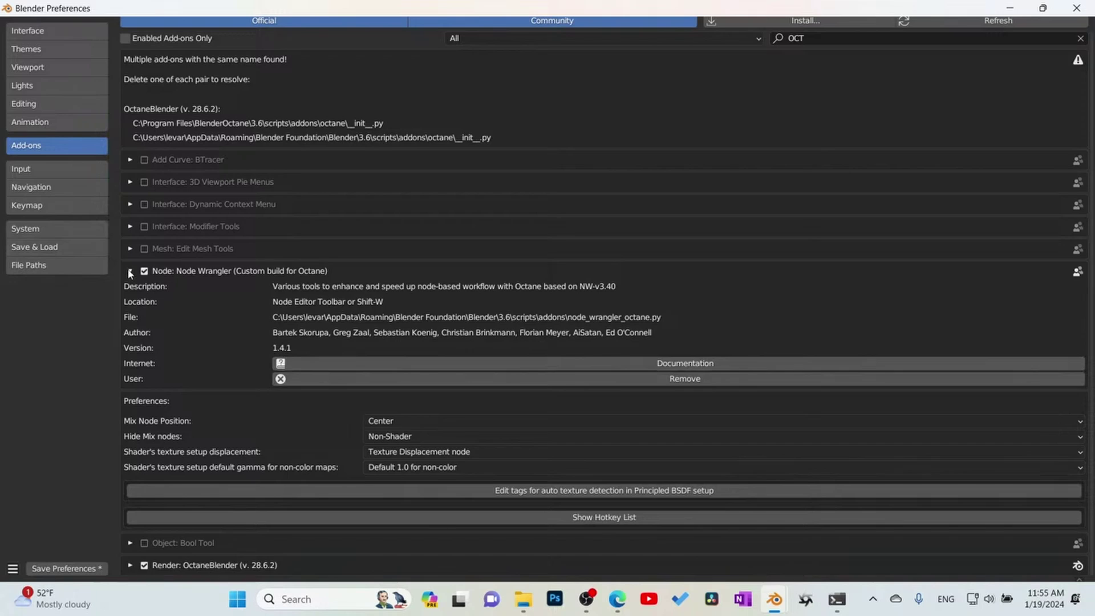
pyautogui.click(130, 272)
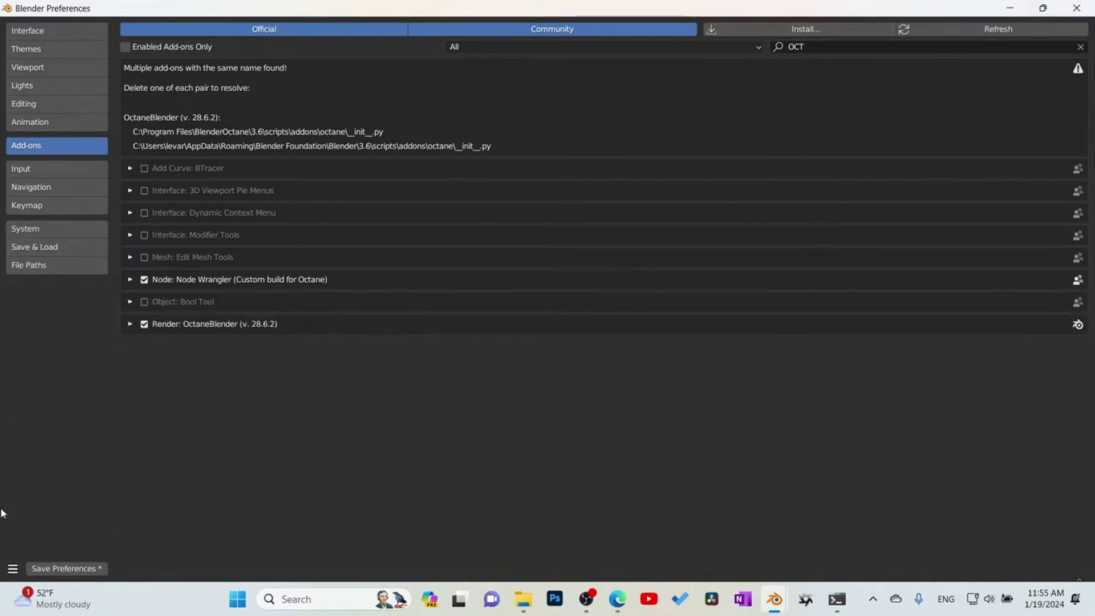
pyautogui.click(67, 569)
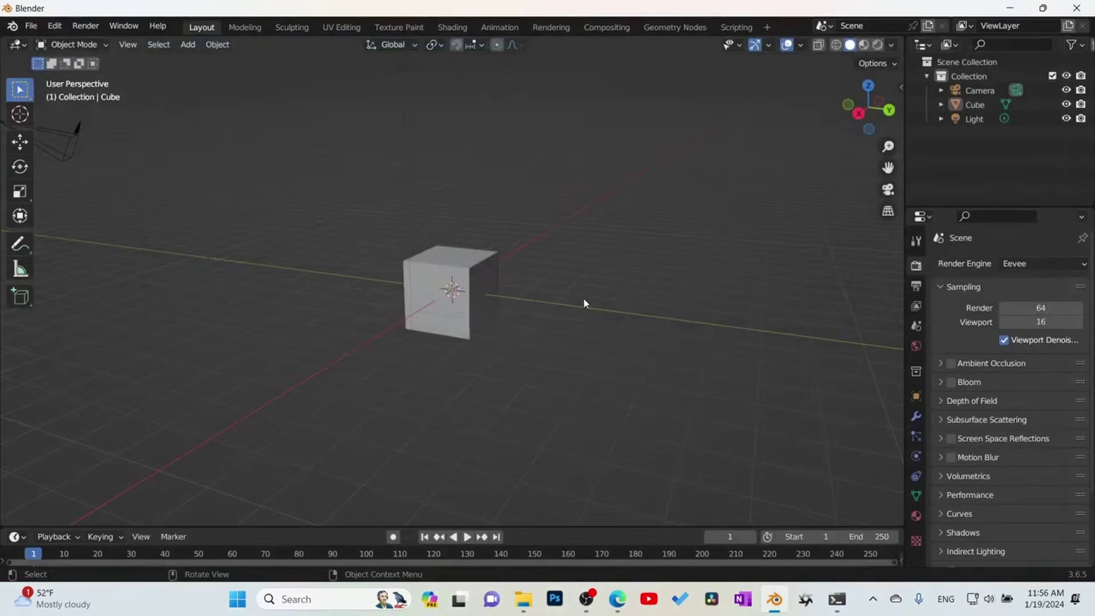
# Set the render engine to Octane and preview the cube scene in rendered viewport shading
pyautogui.moveTo(584, 303); pyautogui.dragTo(571, 308, button='middle')
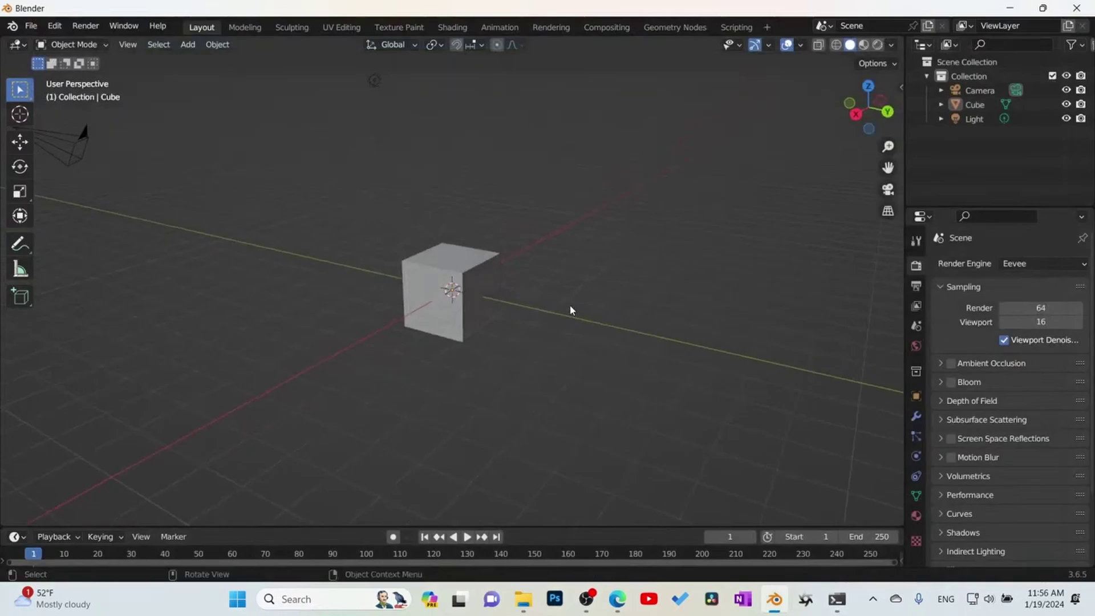
pyautogui.click(1018, 262)
pyautogui.click(1030, 327)
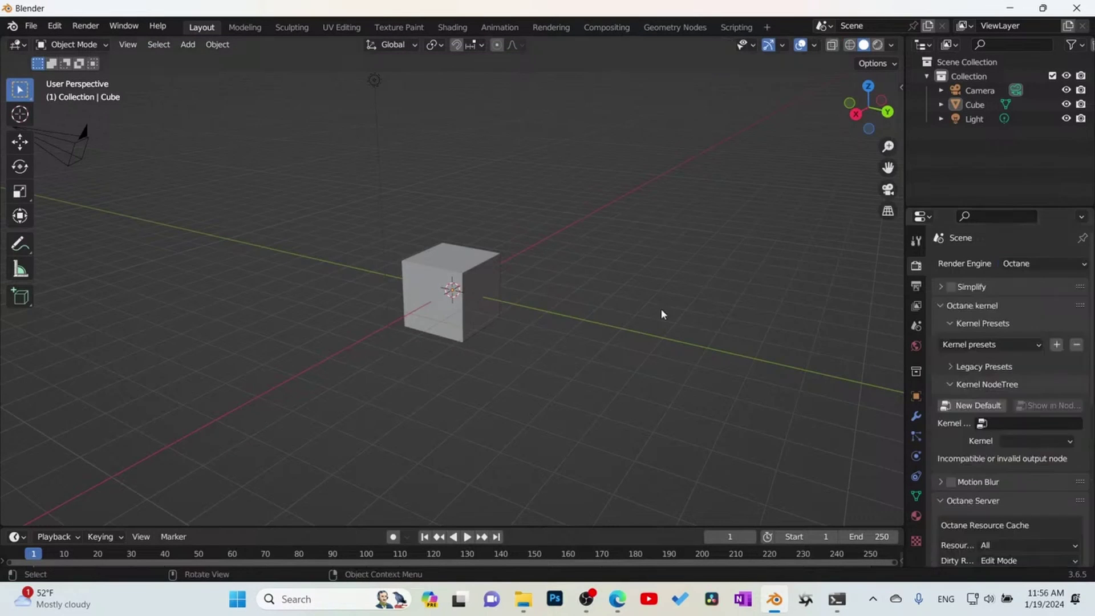
pyautogui.moveTo(489, 302); pyautogui.dragTo(531, 313, button='middle')
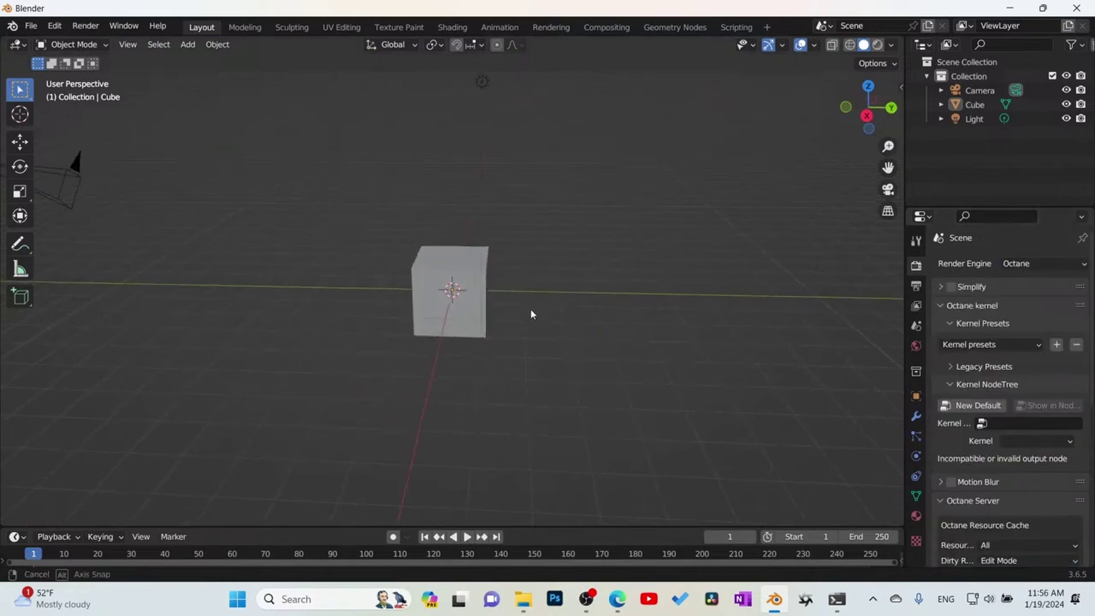
pyautogui.click(879, 46)
pyautogui.moveTo(430, 350)
pyautogui.mouseDown(button='middle')
pyautogui.moveTo(574, 303)
pyautogui.moveTo(504, 368)
pyautogui.moveTo(472, 339)
pyautogui.moveTo(539, 315)
pyautogui.moveTo(576, 337)
pyautogui.moveTo(474, 350)
pyautogui.moveTo(460, 333)
pyautogui.moveTo(596, 300)
pyautogui.mouseUp(button='middle')
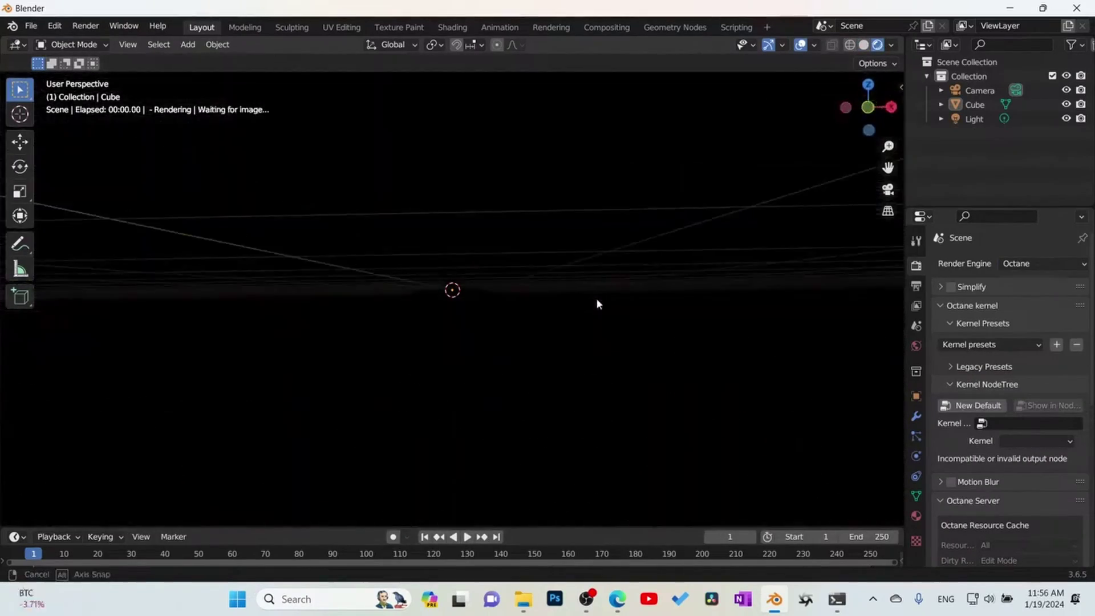
# Return the viewport to solid shading and delete the default light
pyautogui.click(864, 45)
pyautogui.moveTo(565, 242)
pyautogui.mouseDown(button='middle')
pyautogui.moveTo(575, 293)
pyautogui.moveTo(528, 279)
pyautogui.mouseUp(button='middle')
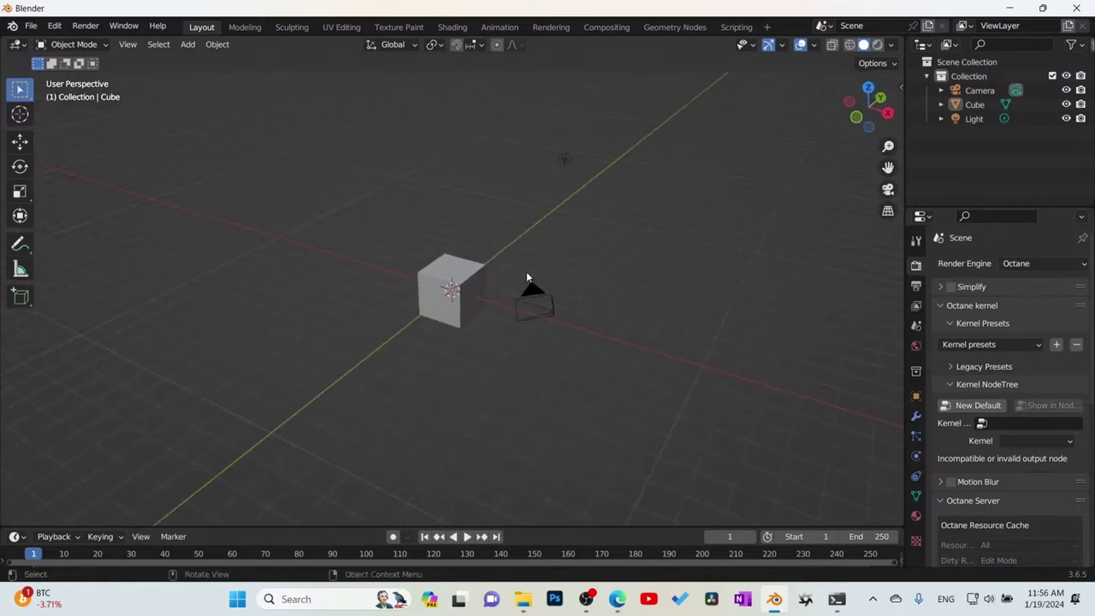
pyautogui.click(565, 161)
pyautogui.press('x')
pyautogui.click(564, 173)
pyautogui.moveTo(563, 173); pyautogui.dragTo(502, 285, button='middle')
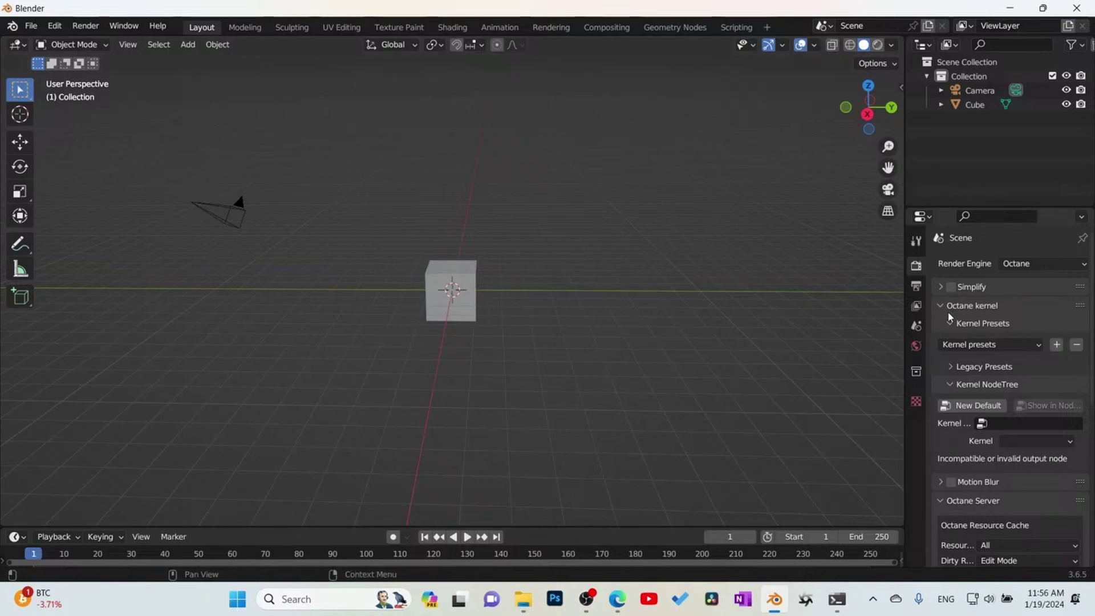
# Replace the scene's world with a new one and set its Octane environment to Daylight environment
pyautogui.click(916, 347)
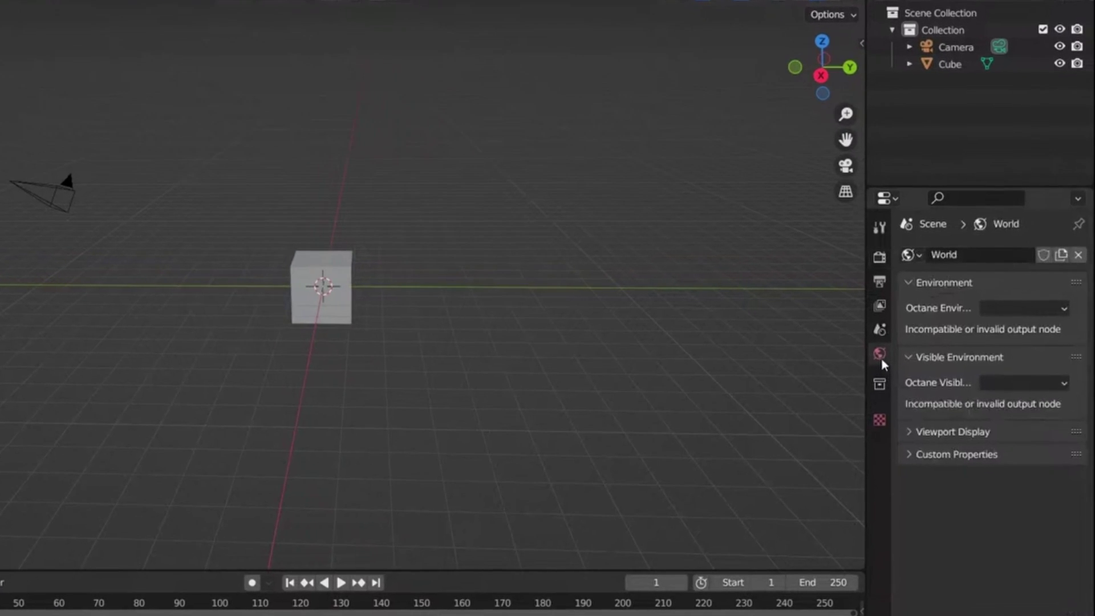
pyautogui.click(1078, 254)
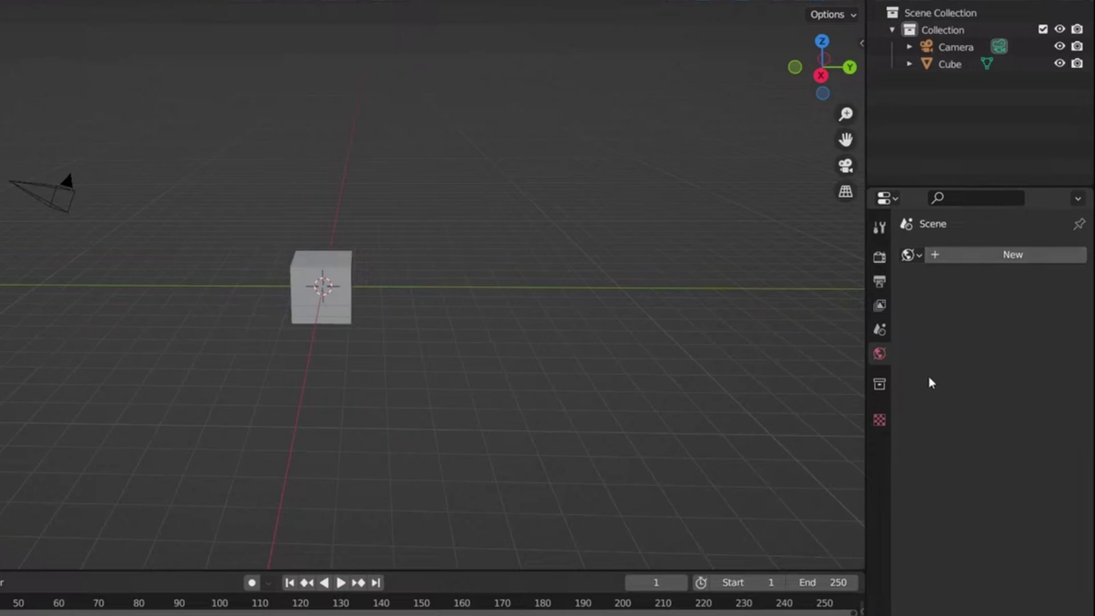
pyautogui.click(977, 255)
pyautogui.click(1008, 308)
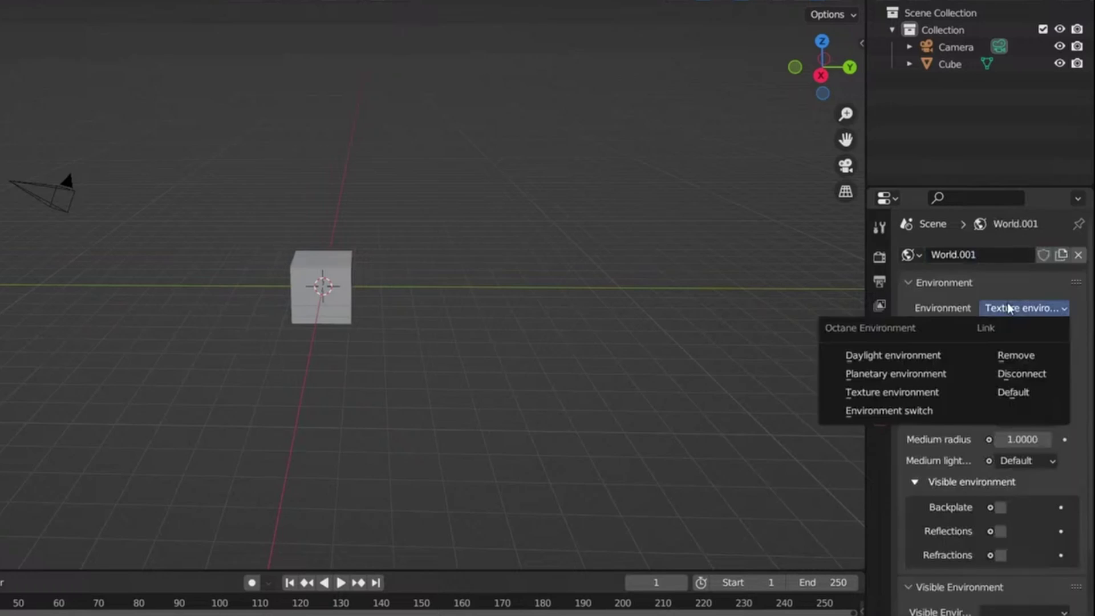
pyautogui.click(899, 356)
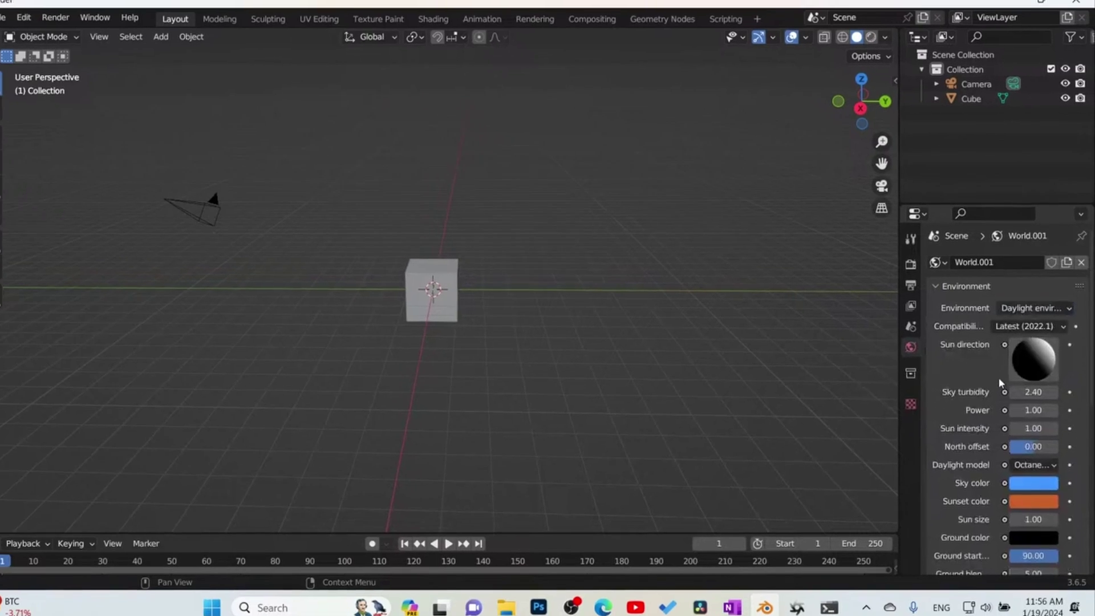
# Try the Nishita Daylight Model for the environment and switch back to the Octane Daylight Model
pyautogui.click(1027, 461)
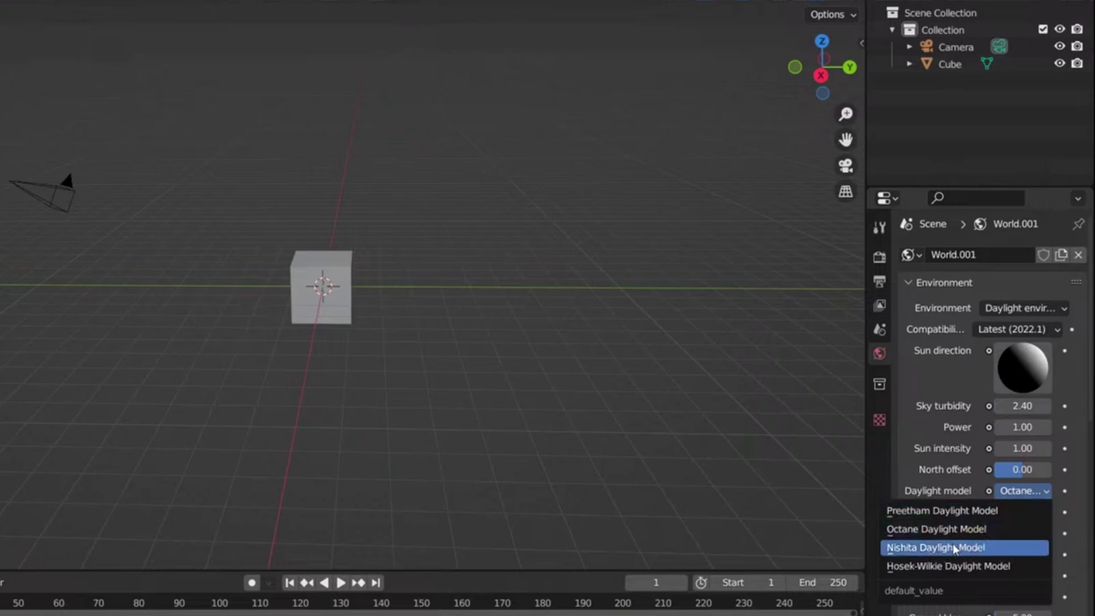
pyautogui.click(956, 549)
pyautogui.click(1027, 494)
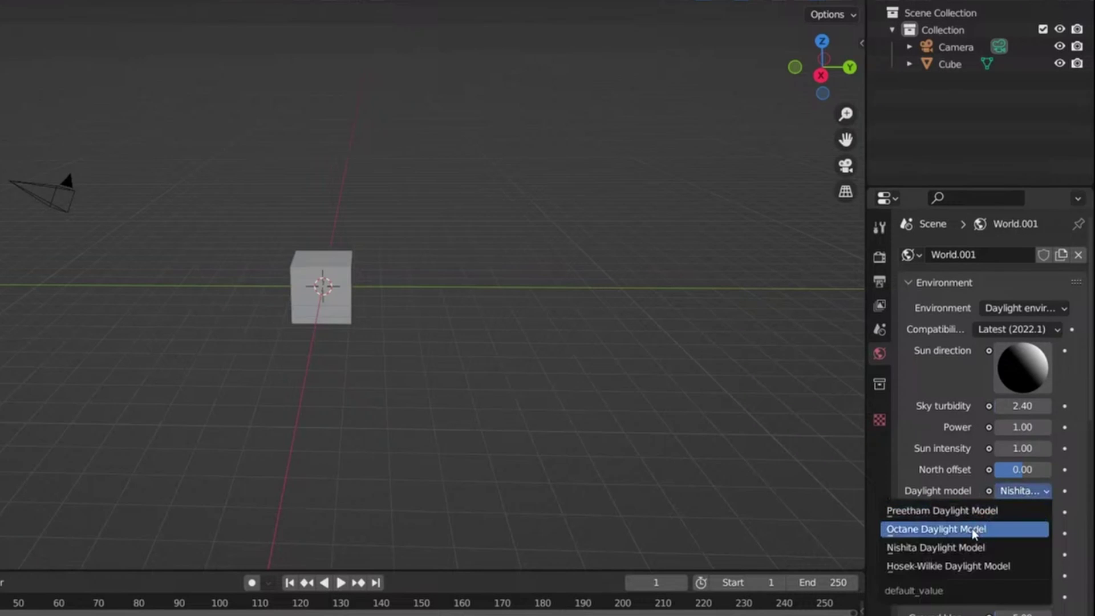
pyautogui.click(975, 530)
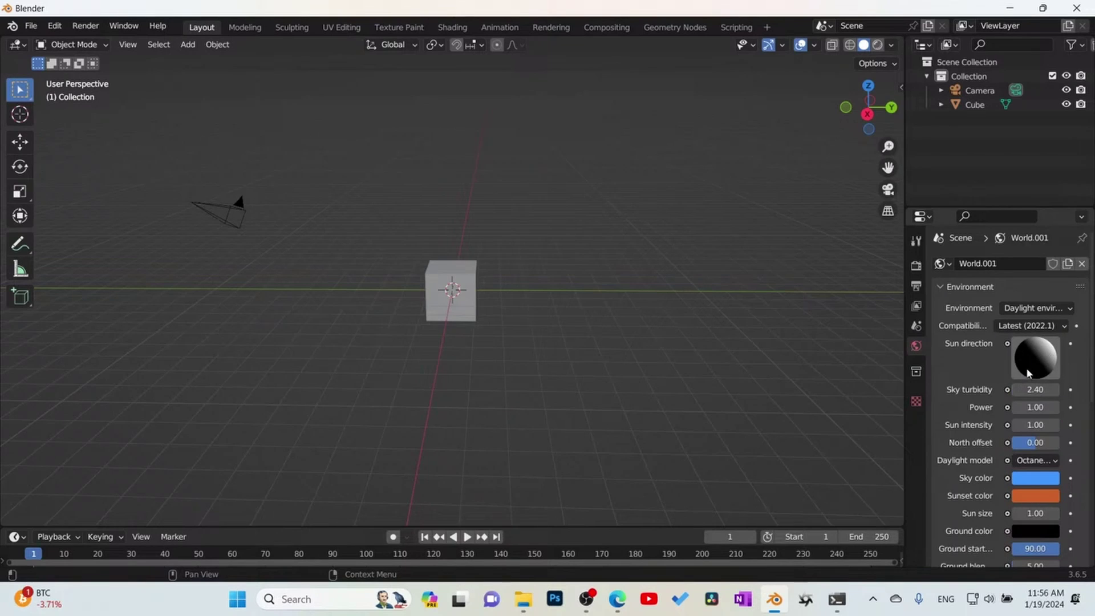
# Show the viewport in rendered shading and add a plane scaled up into a wide floor around the cube
pyautogui.click(878, 45)
pyautogui.moveTo(415, 265)
pyautogui.mouseDown(button='middle')
pyautogui.moveTo(556, 270)
pyautogui.moveTo(562, 231)
pyautogui.moveTo(402, 268)
pyautogui.moveTo(502, 320)
pyautogui.moveTo(535, 294)
pyautogui.moveTo(500, 276)
pyautogui.moveTo(458, 279)
pyautogui.moveTo(472, 297)
pyautogui.mouseUp(button='middle')
pyautogui.hotkey('shift', 'a')
pyautogui.moveTo(482, 279)
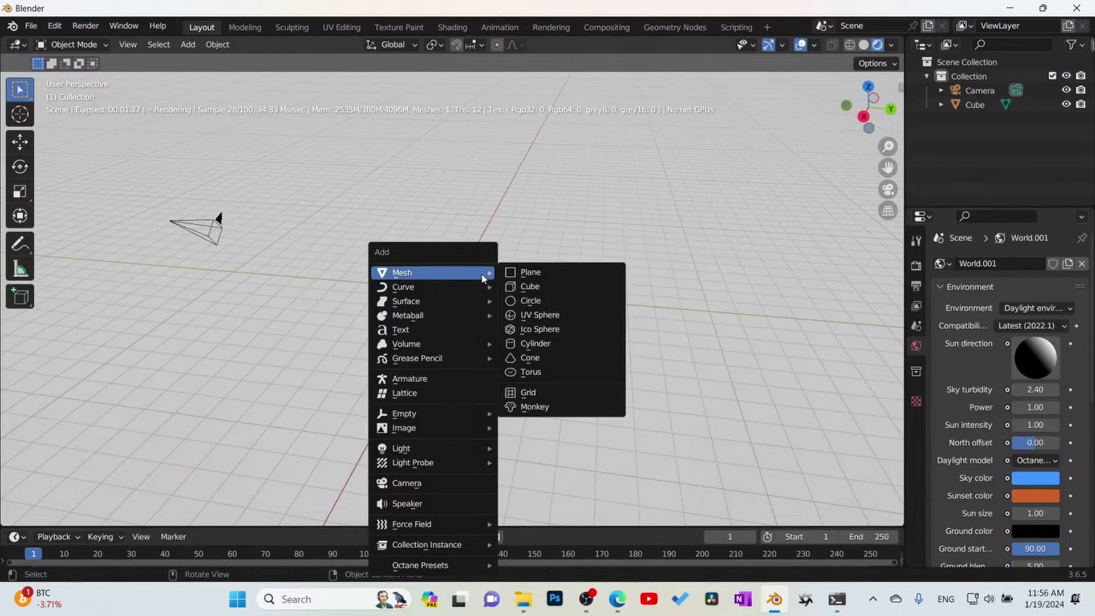
pyautogui.click(526, 272)
pyautogui.press('g')
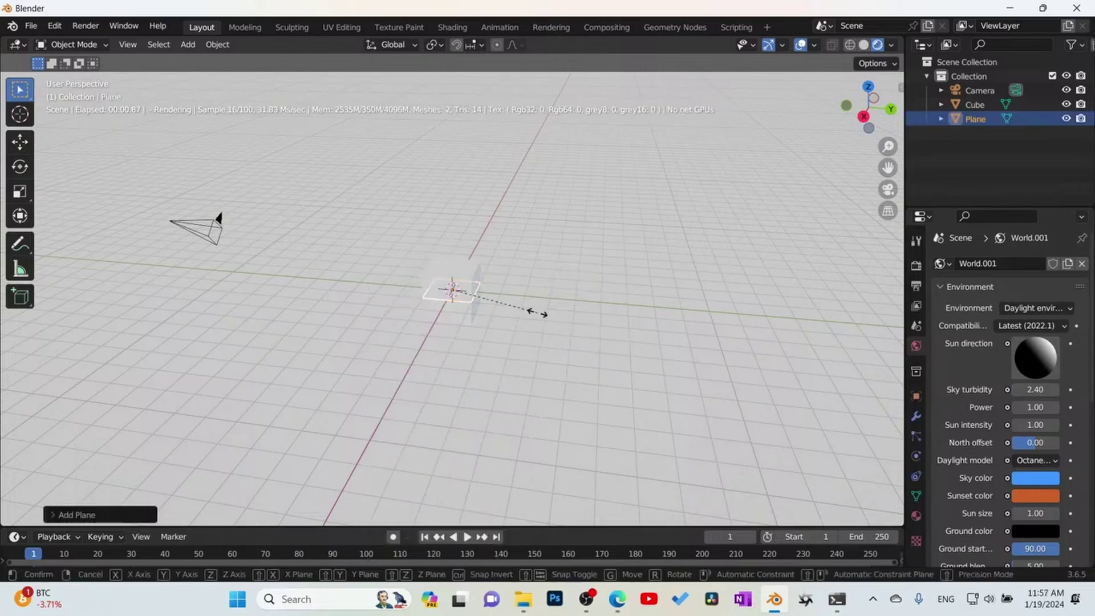
pyautogui.click(318, 367)
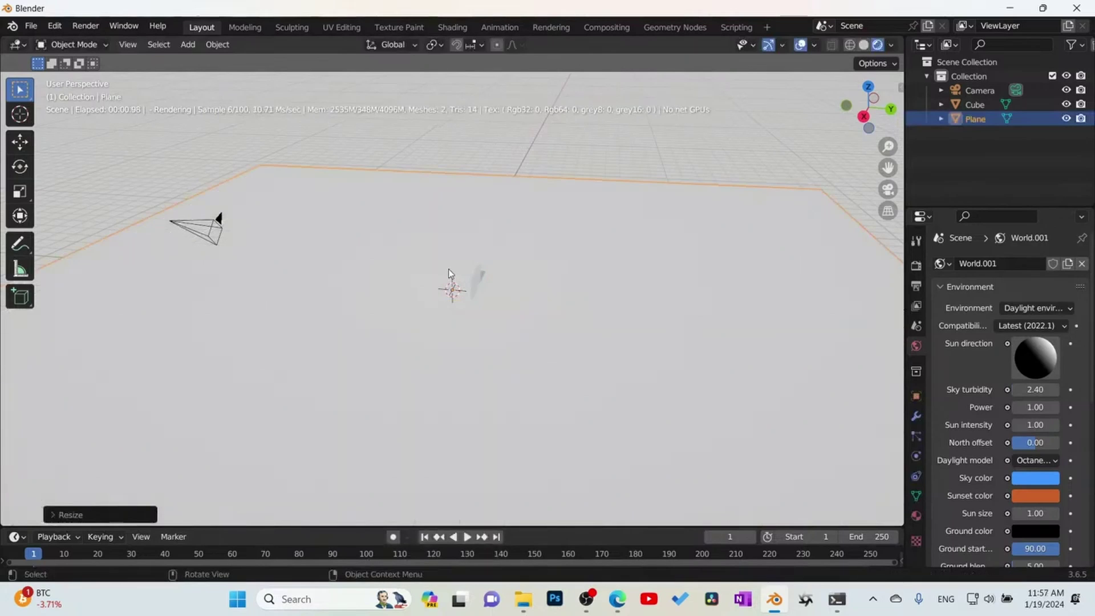
# Raise the cube 1 m along the Z axis so that it rests on the plane
pyautogui.click(453, 271)
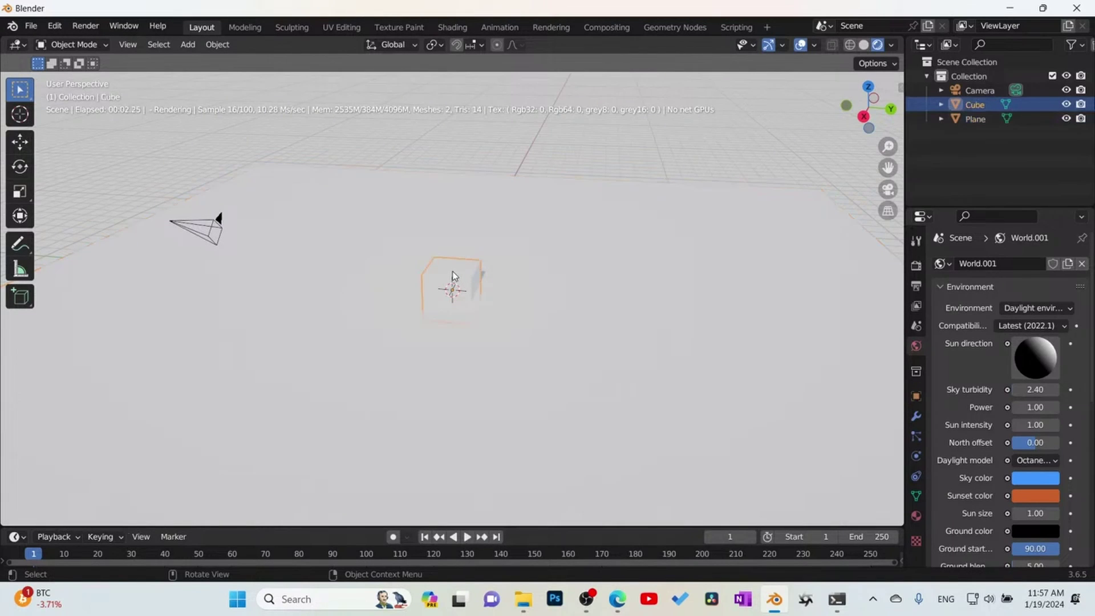
pyautogui.press('g')
pyautogui.press('z')
pyautogui.press('1')
pyautogui.press('Return')
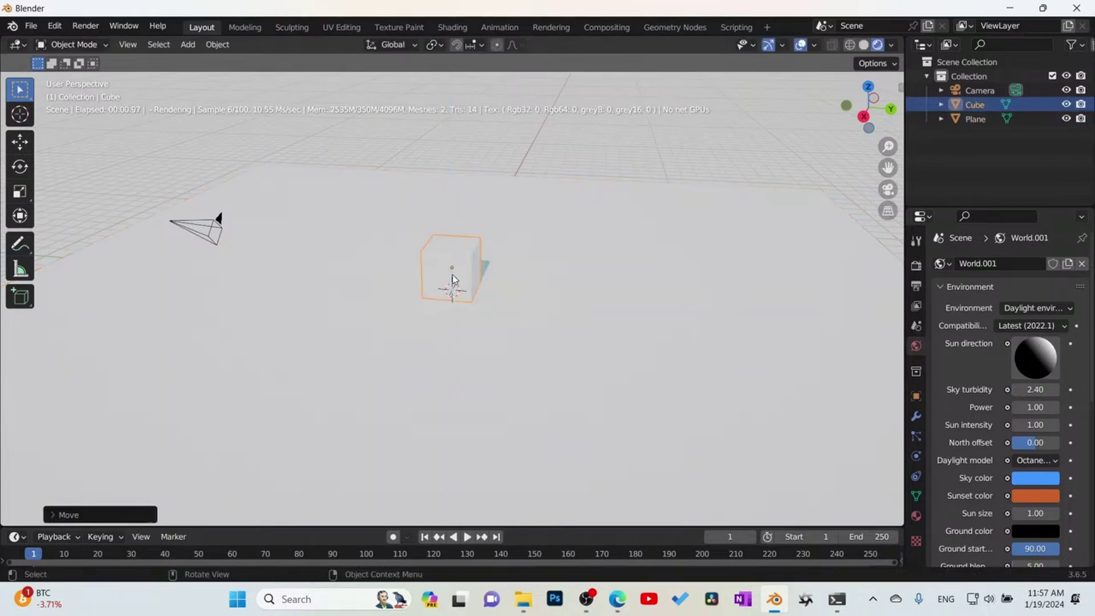
pyautogui.rightClick(513, 188)
pyautogui.moveTo(369, 249); pyautogui.dragTo(523, 269, button='middle')
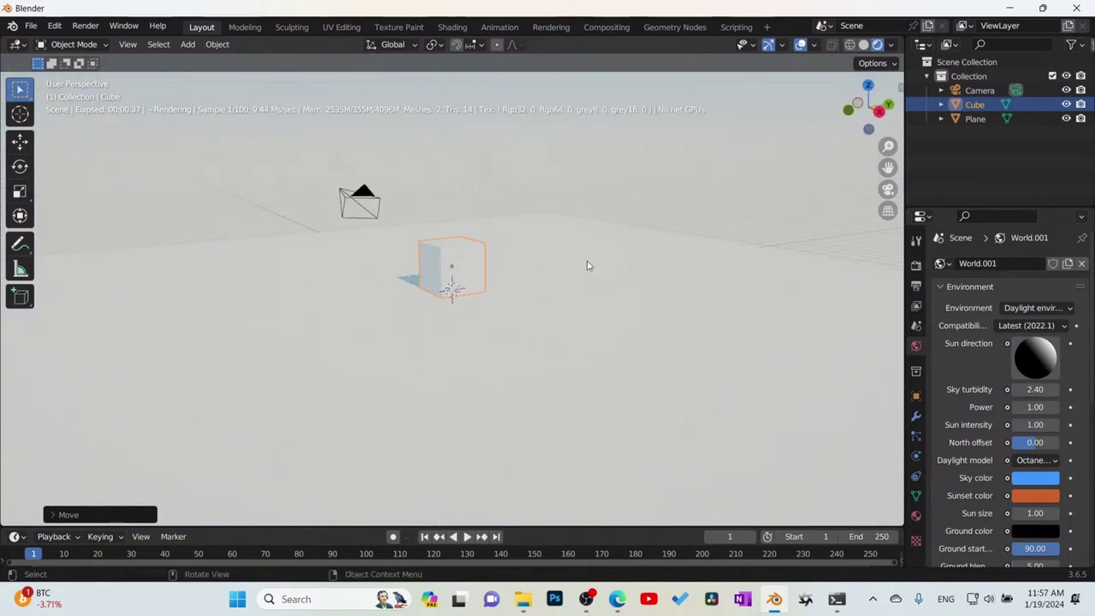
# Set the View Transform in the render color management settings to Raw
pyautogui.click(917, 265)
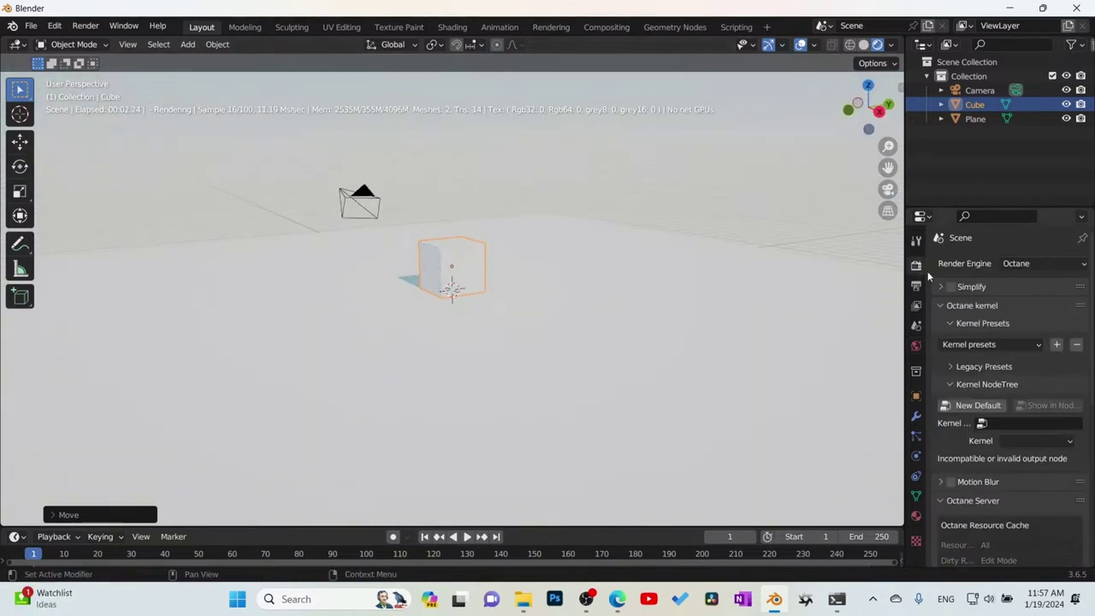
pyautogui.scroll(-12, 950, 559)
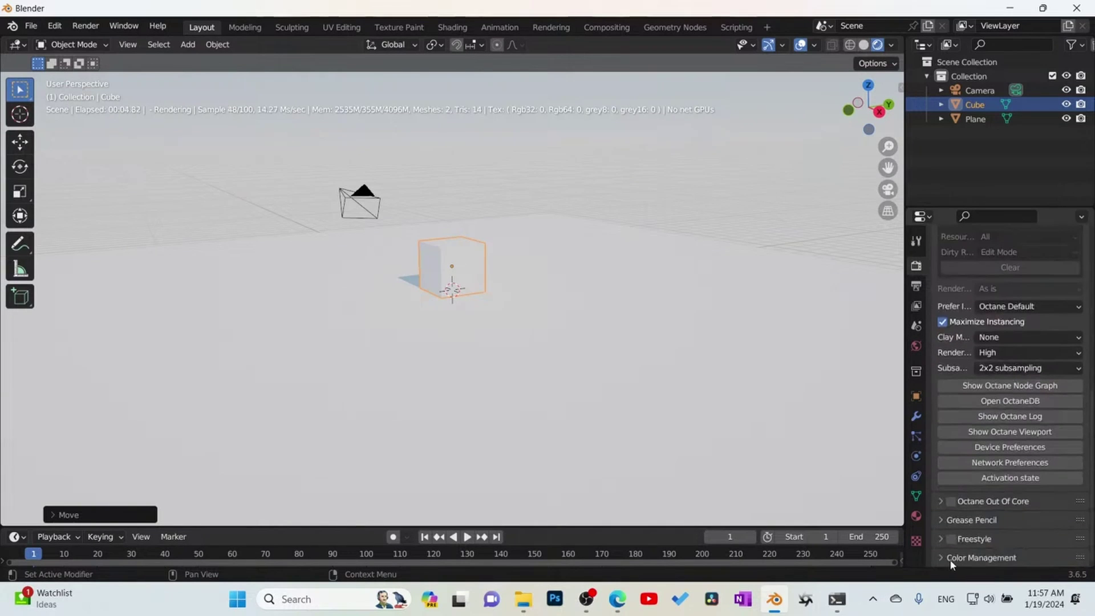
pyautogui.click(950, 558)
pyautogui.scroll(-5, 950, 556)
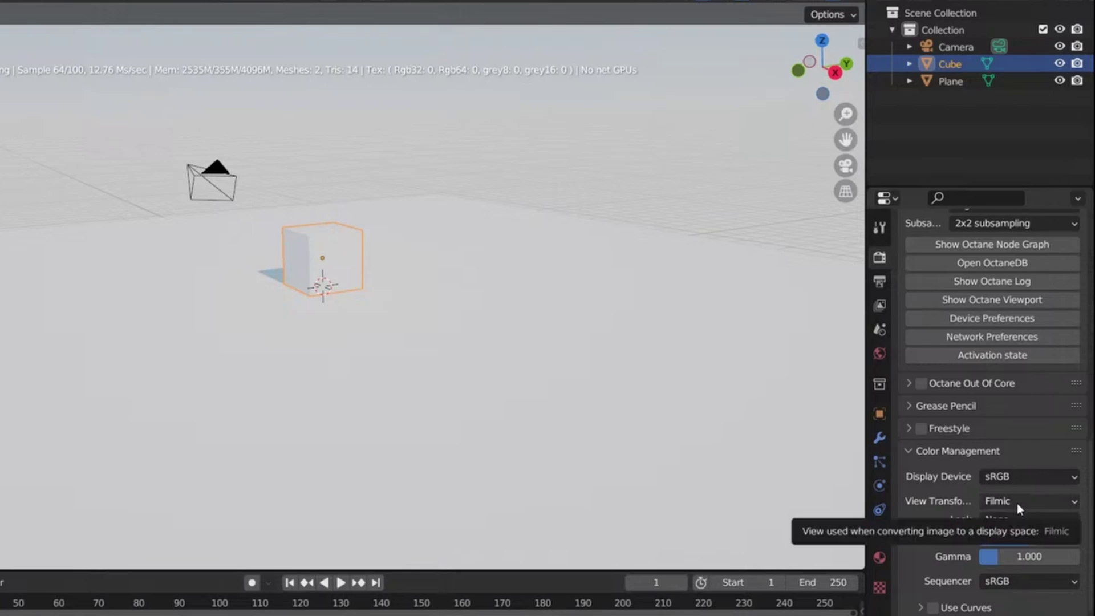
pyautogui.click(1018, 502)
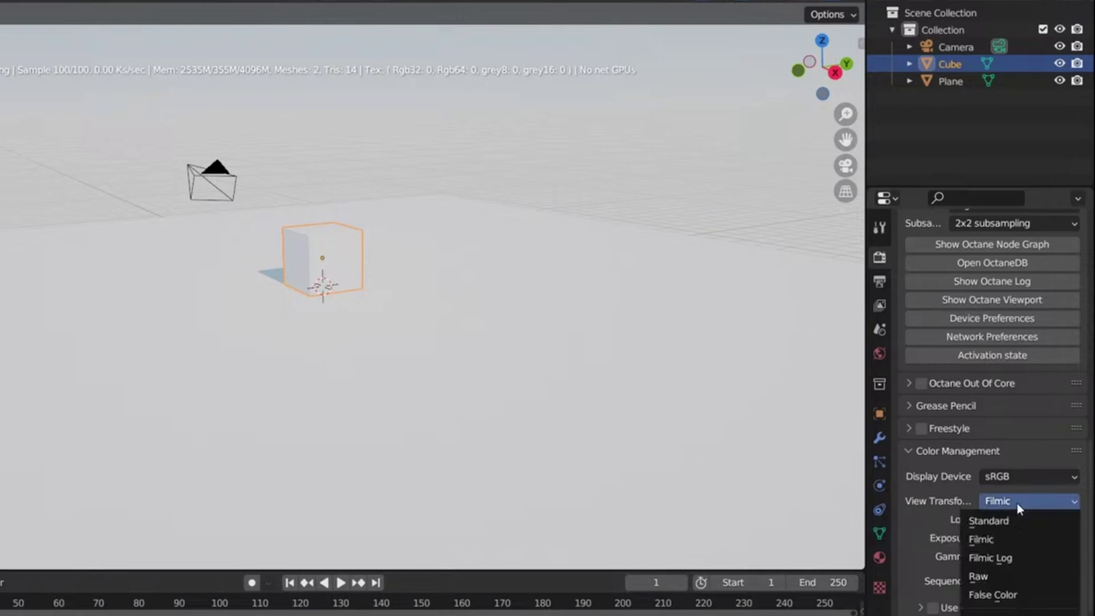
pyautogui.click(996, 579)
pyautogui.moveTo(467, 323); pyautogui.dragTo(550, 281, button='middle')
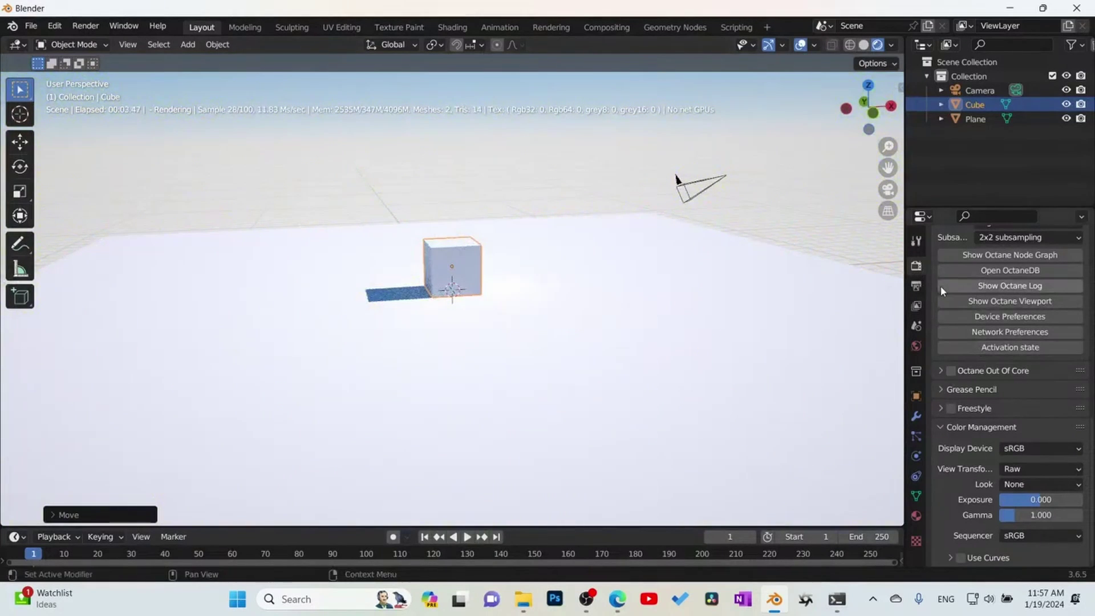
# Try to assign the Direct lighting, Info channels and PMC kernels as the scene's Octane render kernel
pyautogui.scroll(15, 978, 329)
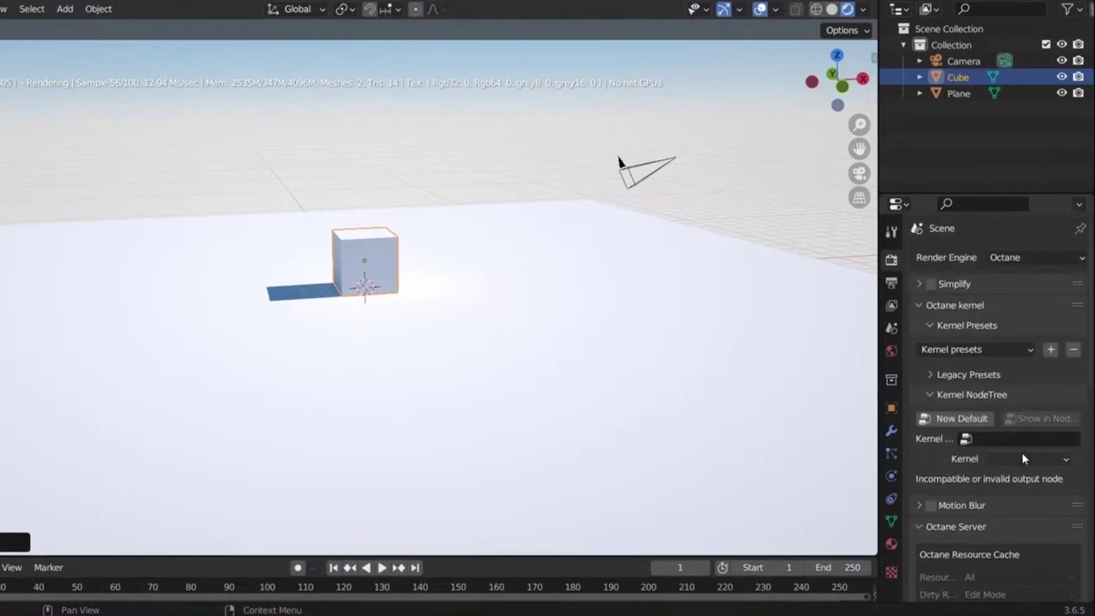
pyautogui.click(1022, 440)
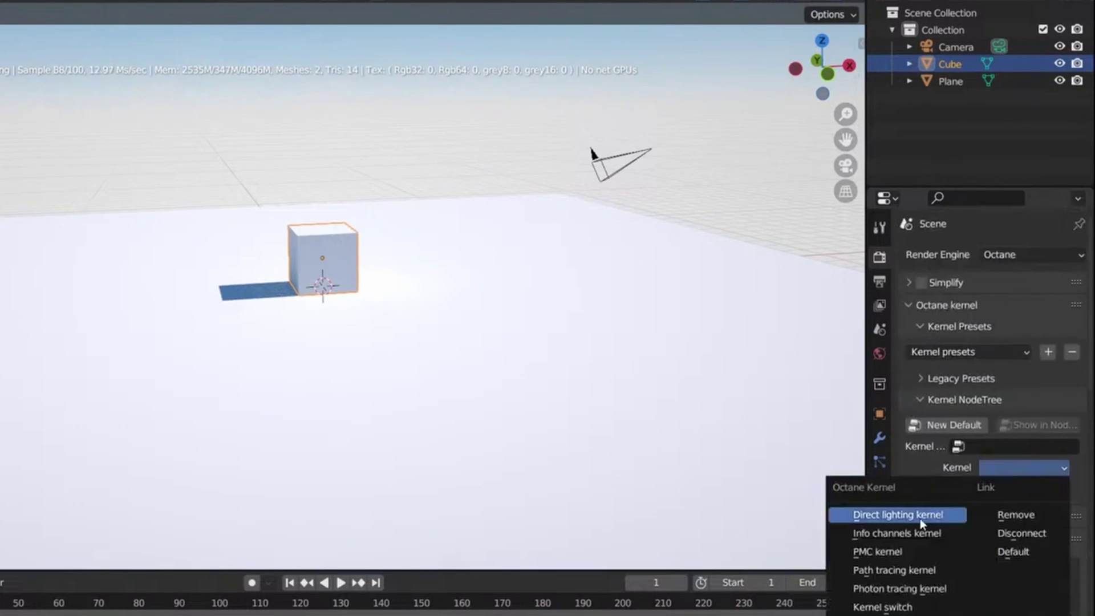
pyautogui.click(919, 517)
pyautogui.click(1006, 470)
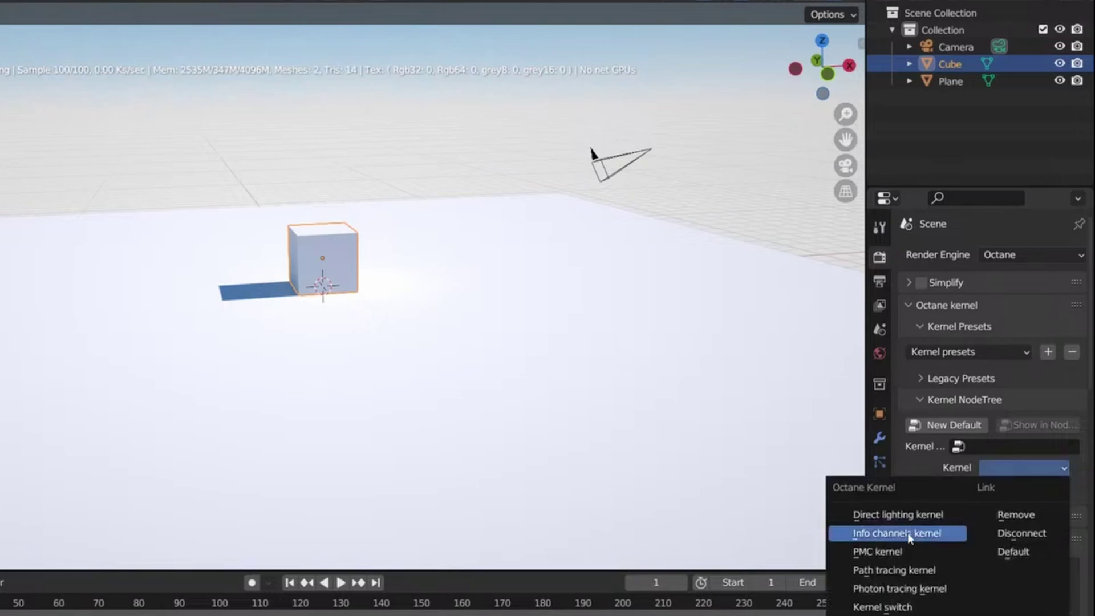
pyautogui.click(908, 533)
pyautogui.click(1010, 467)
pyautogui.click(907, 533)
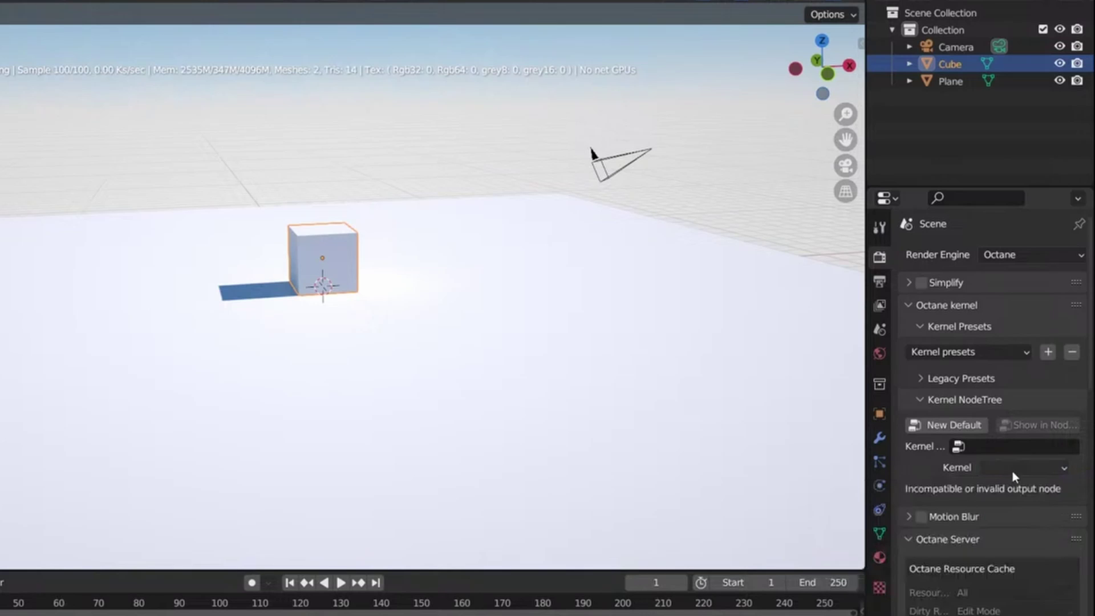
pyautogui.click(1012, 469)
pyautogui.click(905, 549)
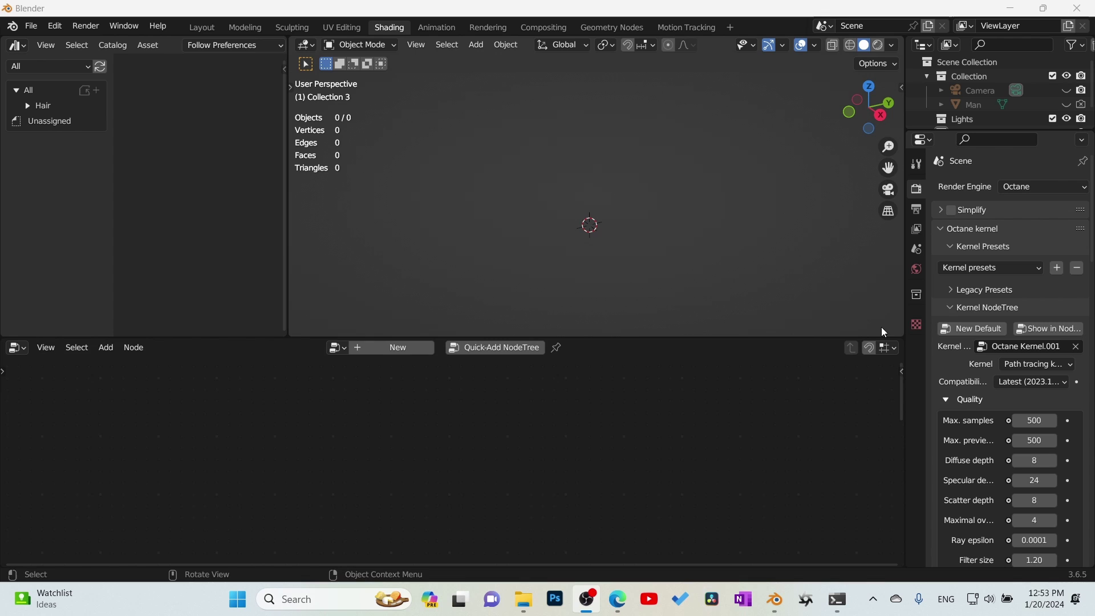
# Switch the lower editor to the Octane Kernel node editor and quick-add a new kernel node tree
pyautogui.click(563, 415)
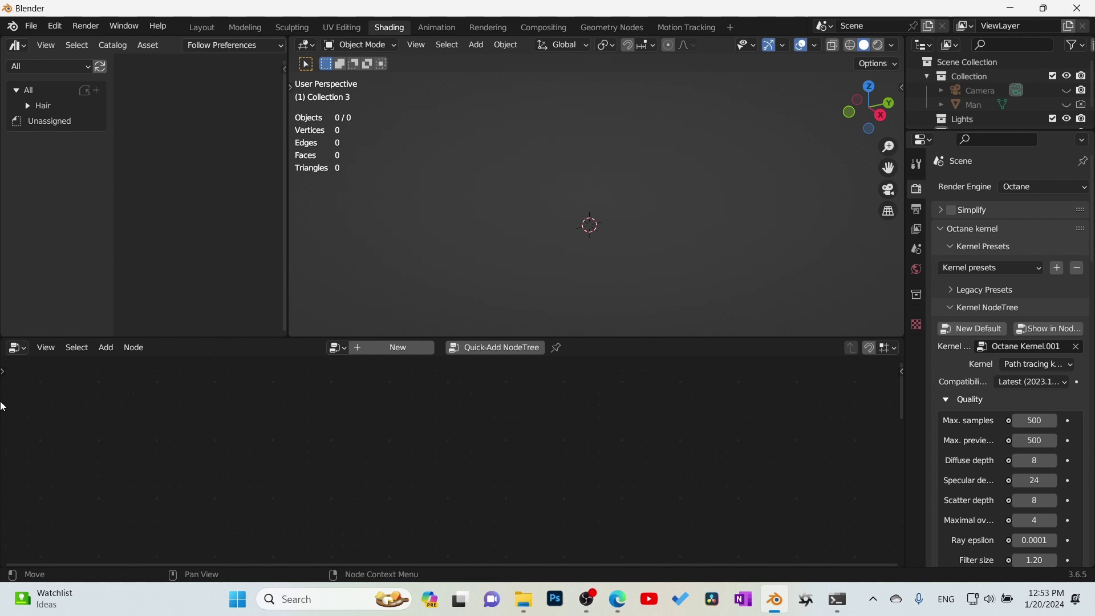
pyautogui.click(17, 347)
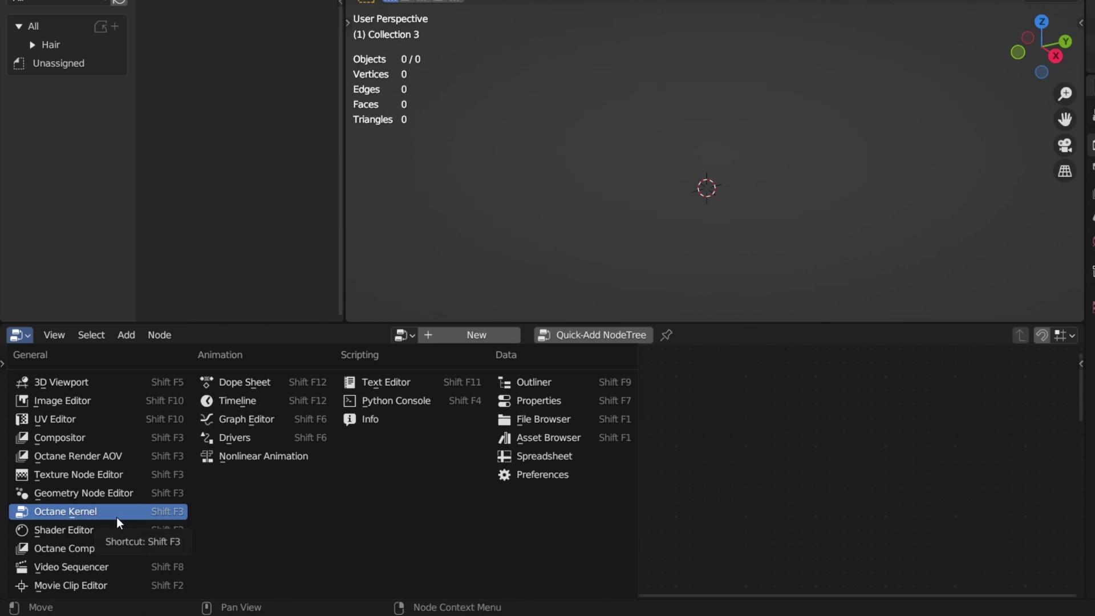
pyautogui.click(117, 517)
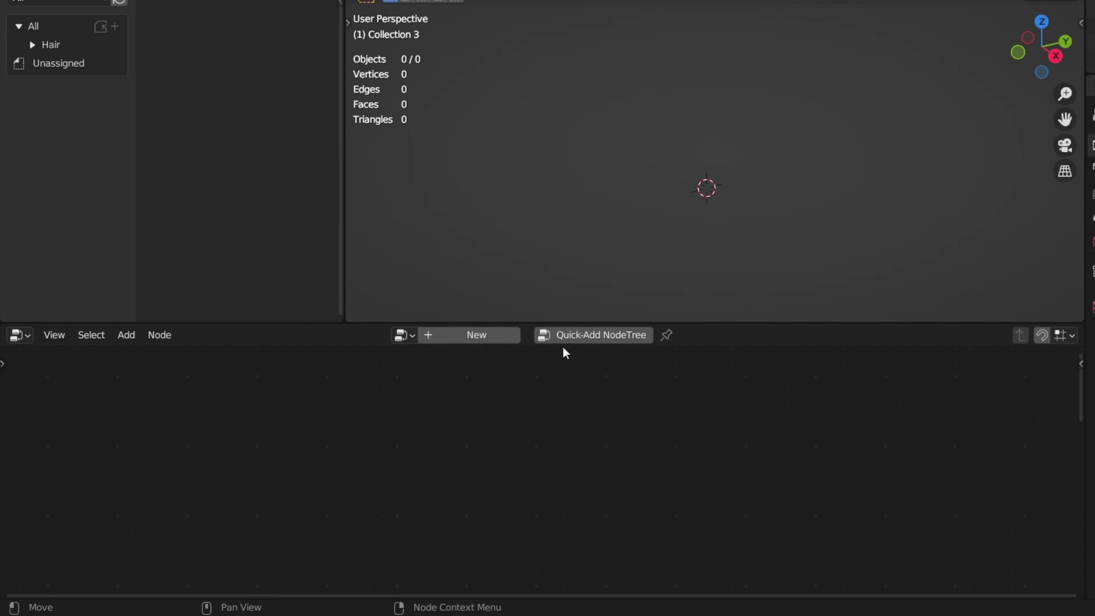
pyautogui.click(594, 342)
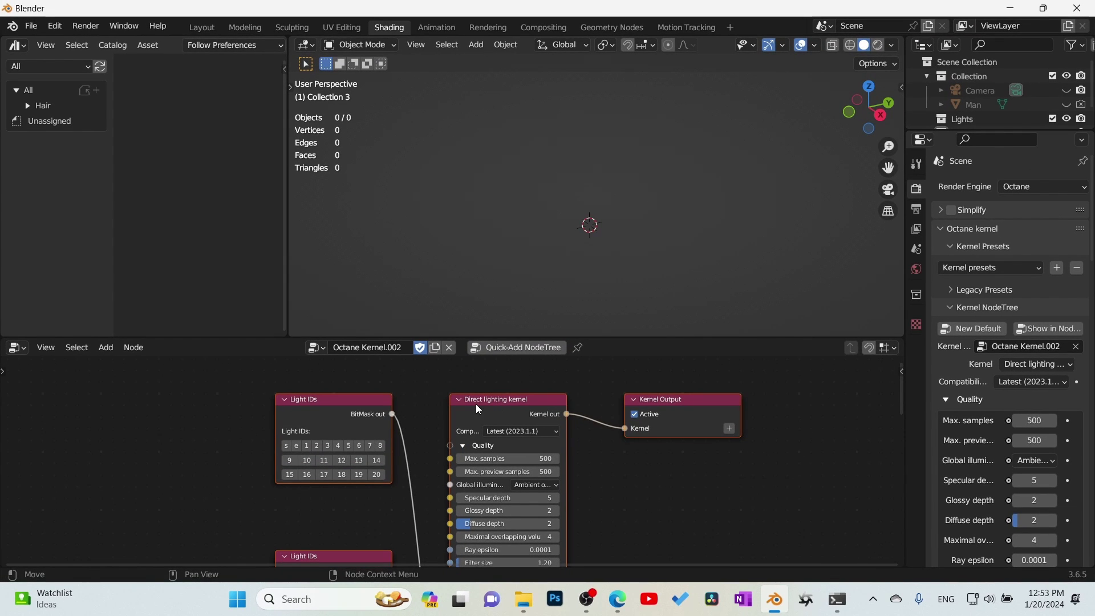
# Change the new node tree's kernel from direct lighting to the Path tracing kernel
pyautogui.click(477, 406)
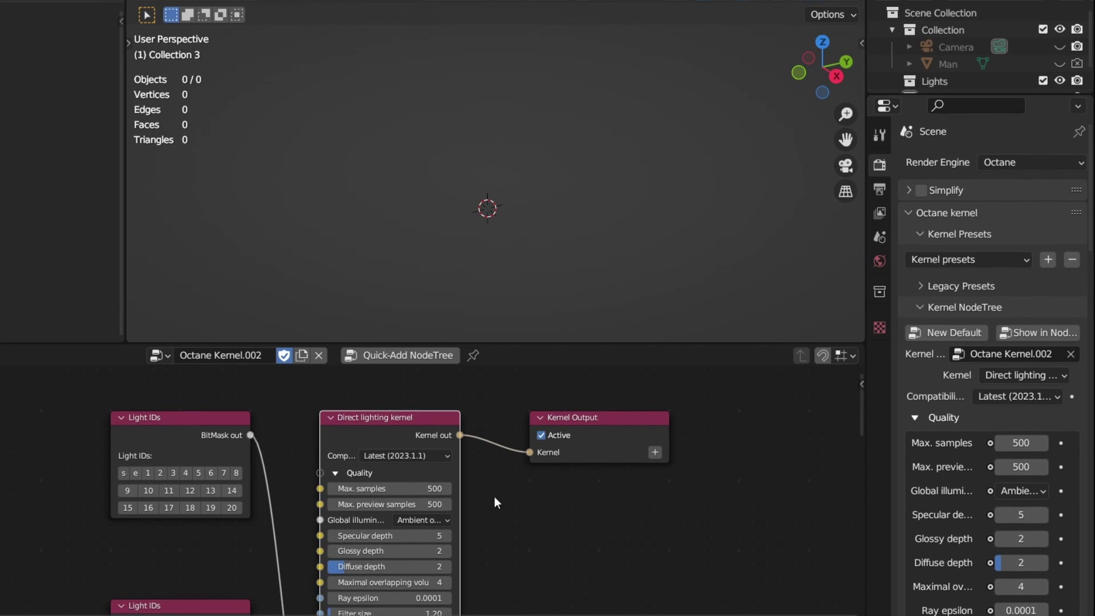
pyautogui.click(1018, 377)
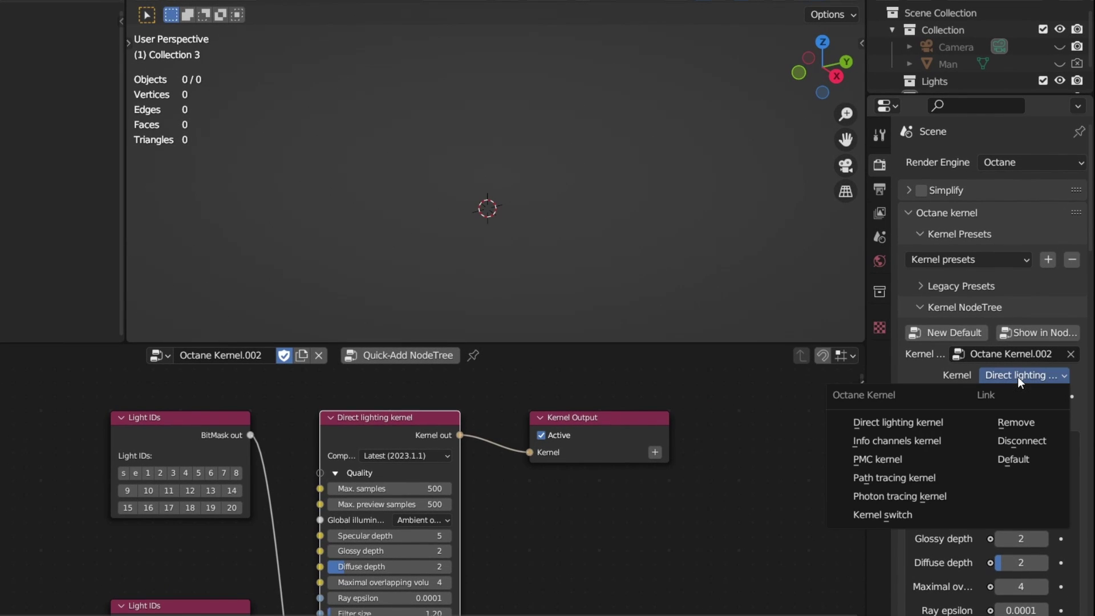
pyautogui.click(896, 478)
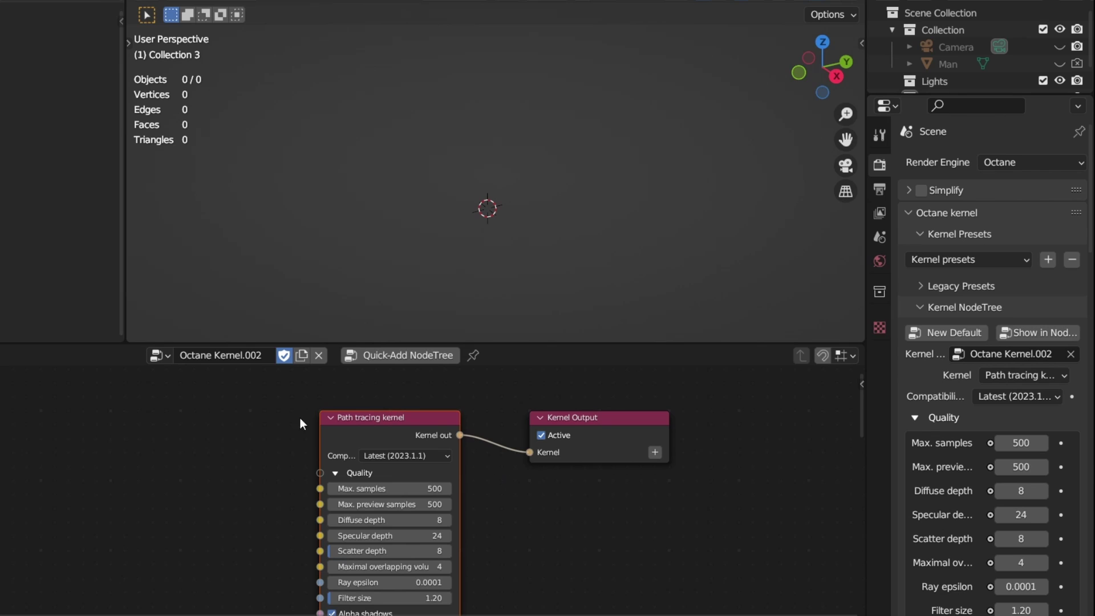
pyautogui.click(1018, 377)
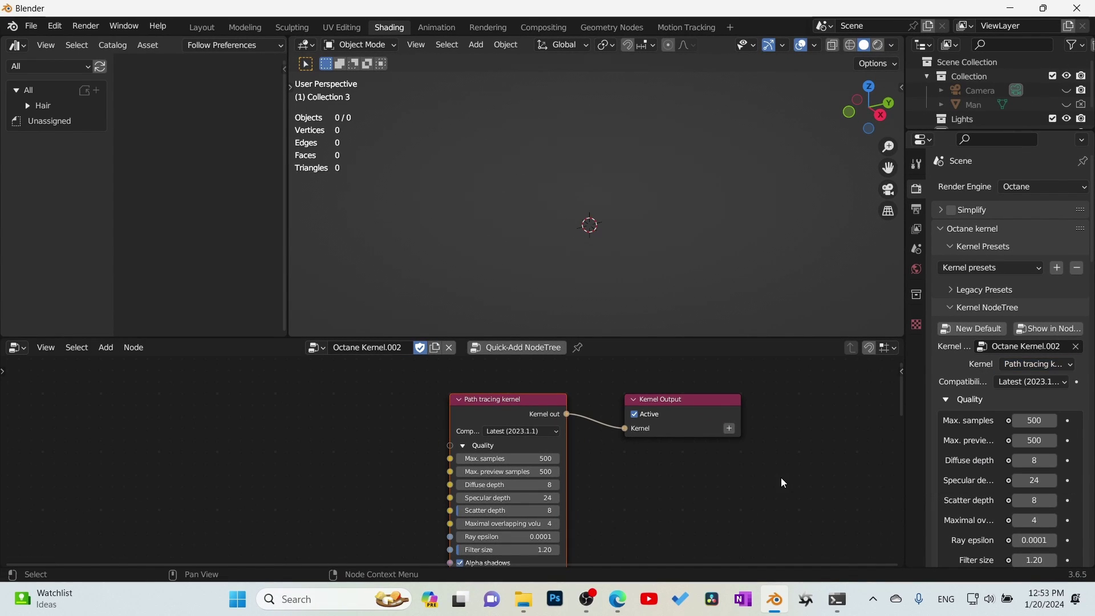
pyautogui.click(783, 482)
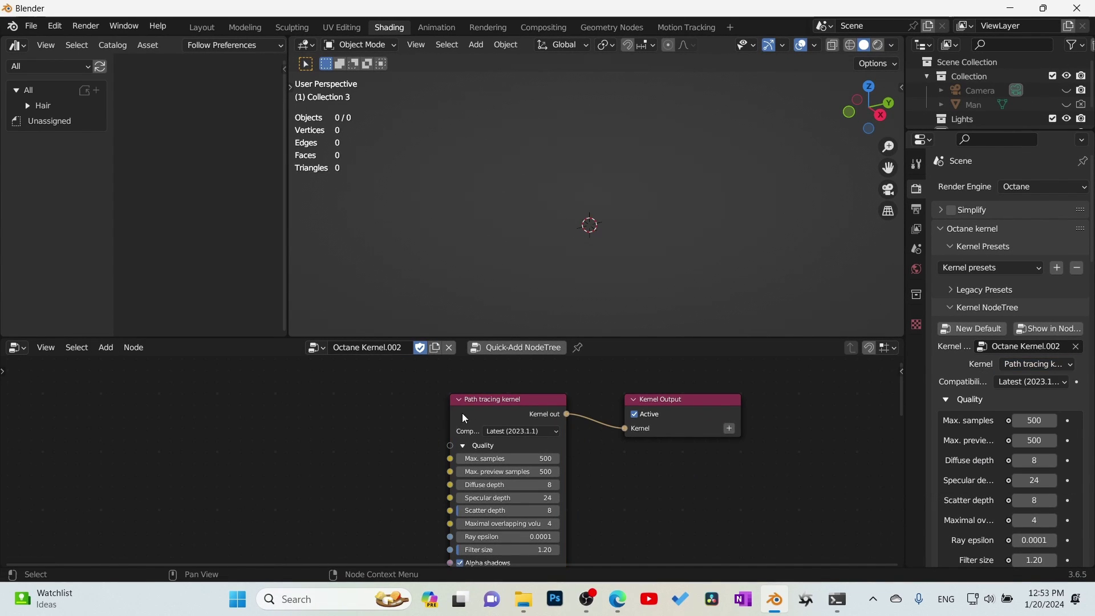
# Check the list of available kernel node trees and switch the node editor to the Shader Editor
pyautogui.click(315, 348)
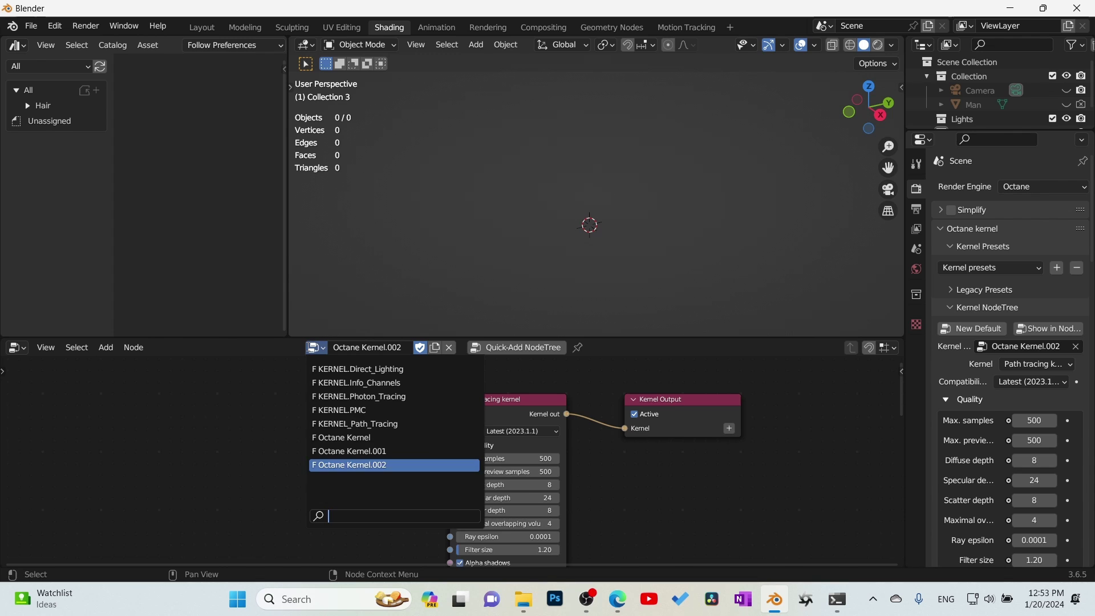
pyautogui.click(19, 353)
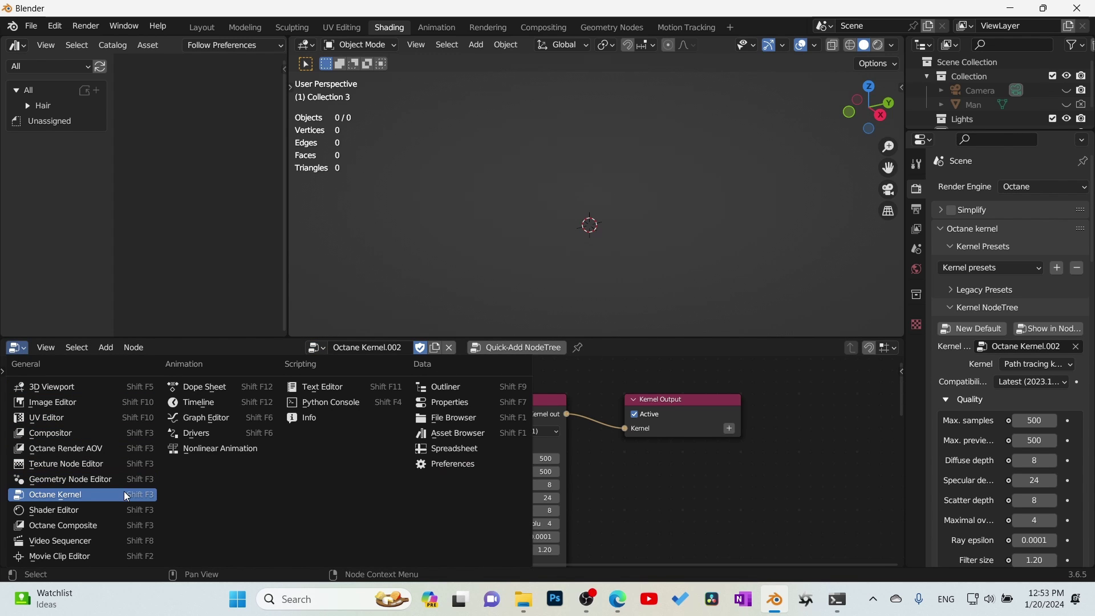
pyautogui.click(88, 511)
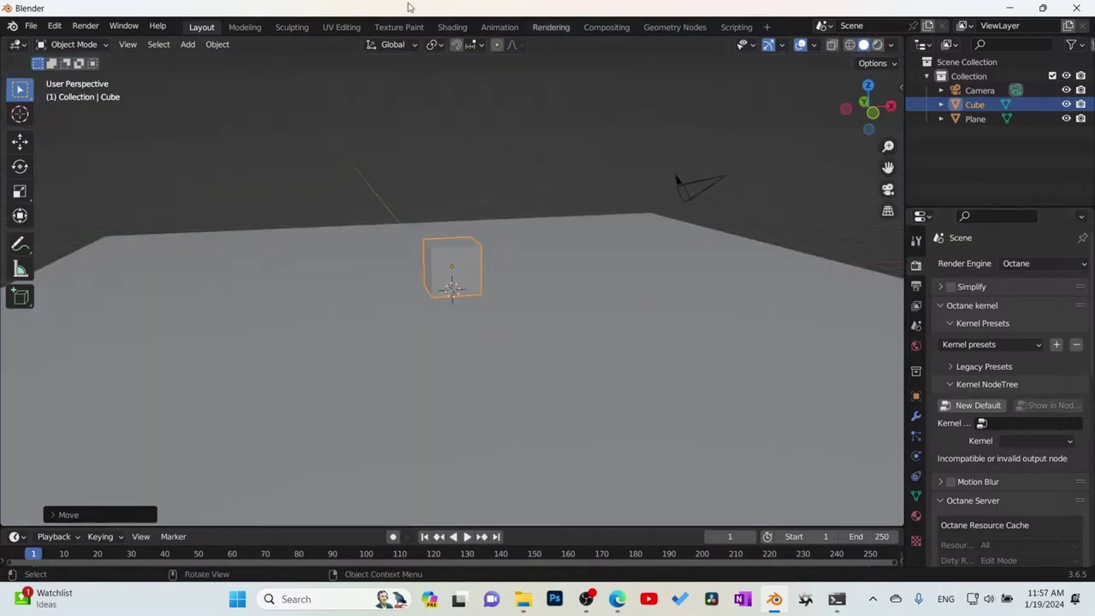
# Show the Shading workspace with solid viewport shading and unlink the Principled BSDF material from the cube
pyautogui.click(453, 28)
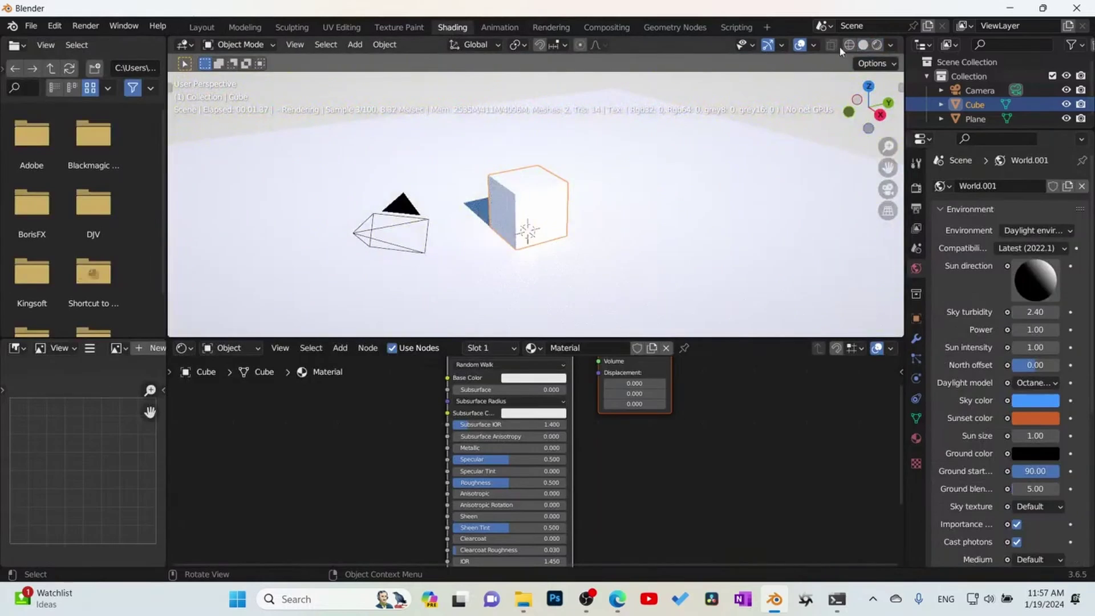
pyautogui.click(862, 45)
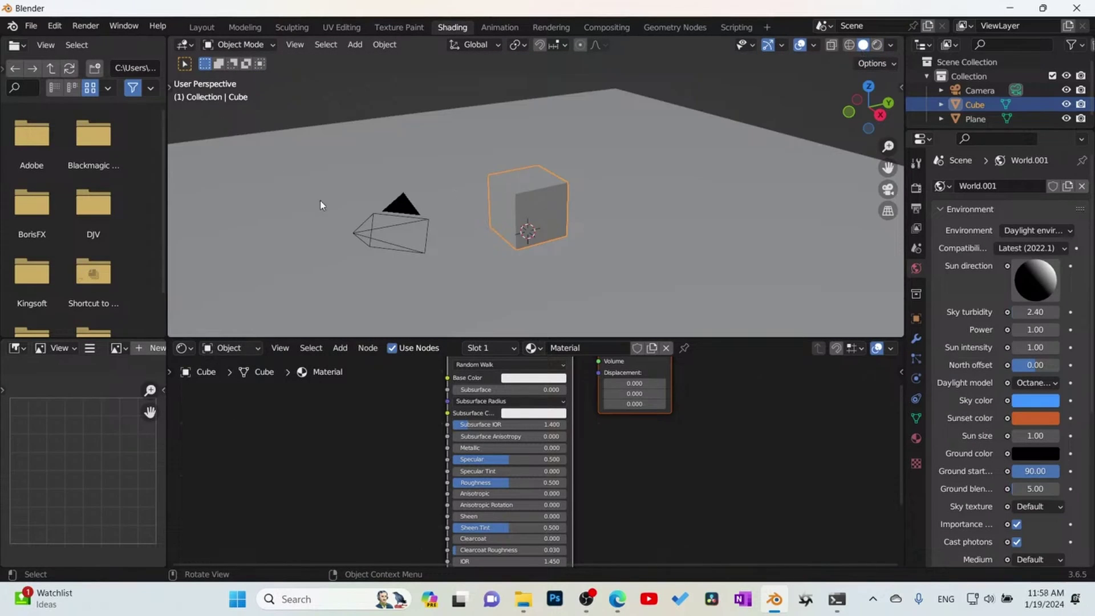
pyautogui.moveTo(385, 437); pyautogui.dragTo(388, 474, button='middle')
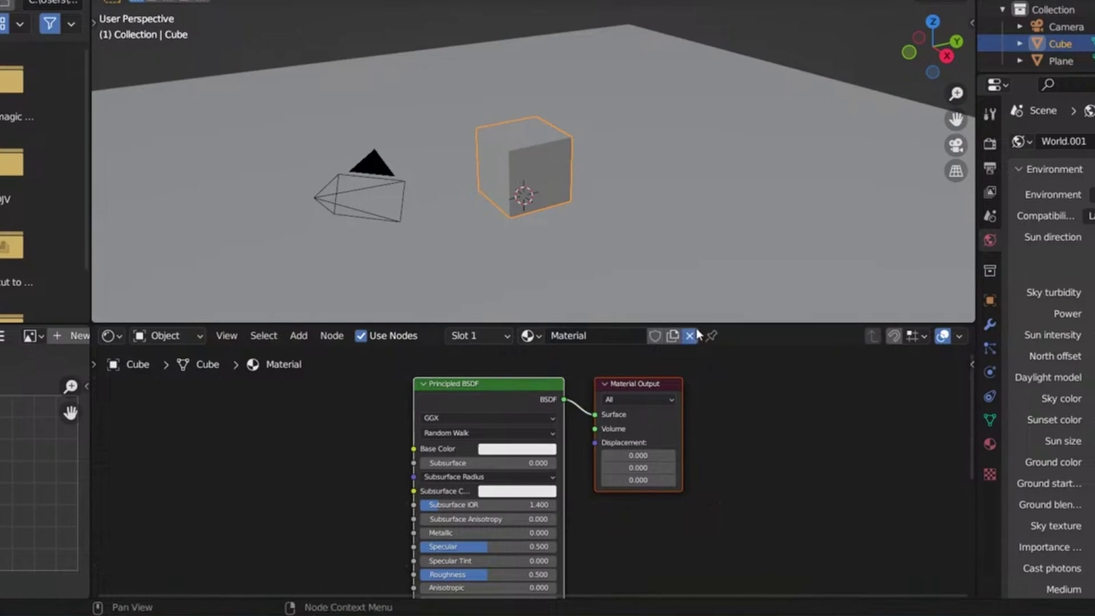
pyautogui.click(691, 336)
# Create a new Octane Universal material for the cube
pyautogui.click(572, 219)
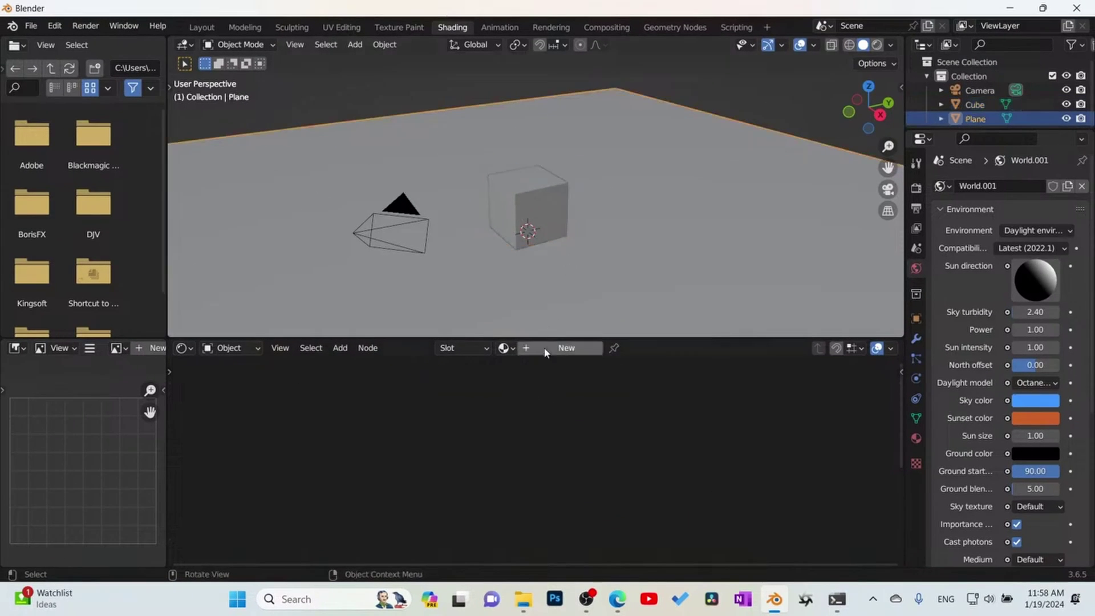
pyautogui.click(529, 218)
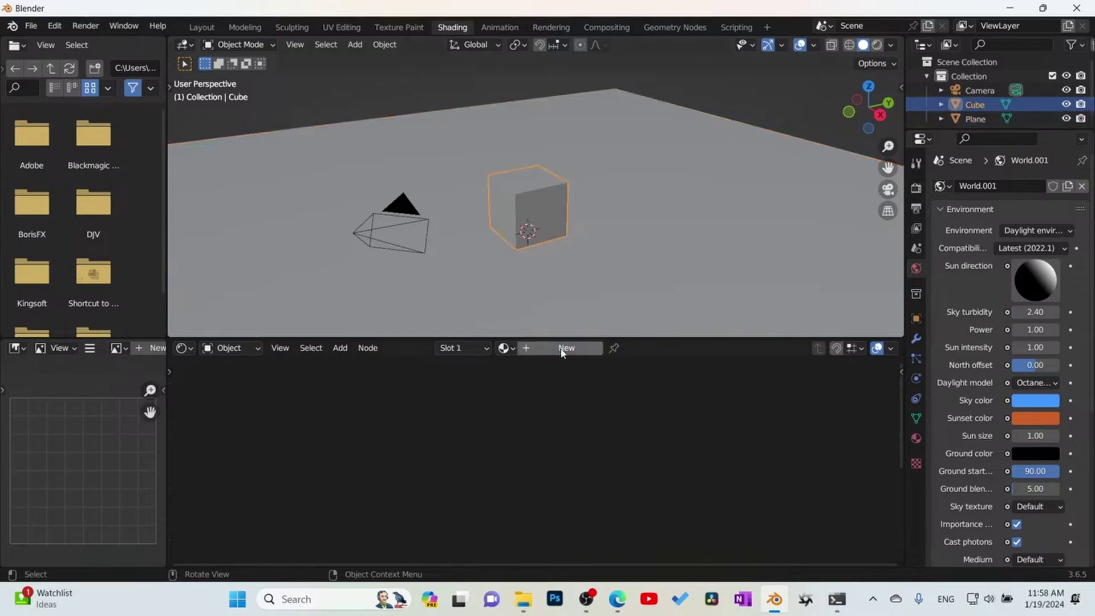
pyautogui.click(562, 349)
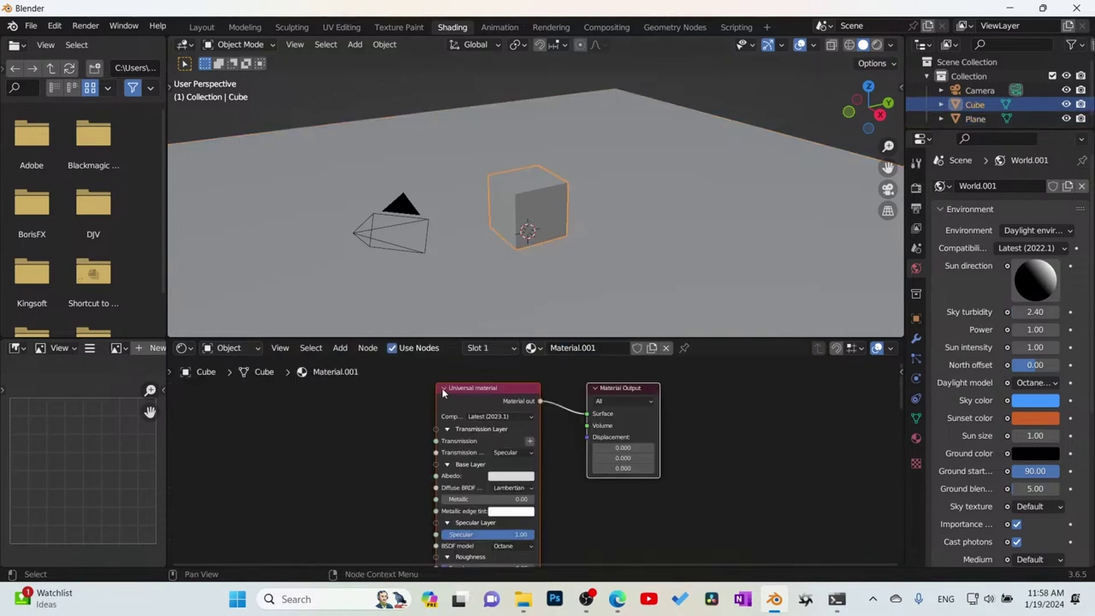
pyautogui.scroll(1, 483, 395)
pyautogui.moveTo(483, 399); pyautogui.dragTo(484, 406, button='middle')
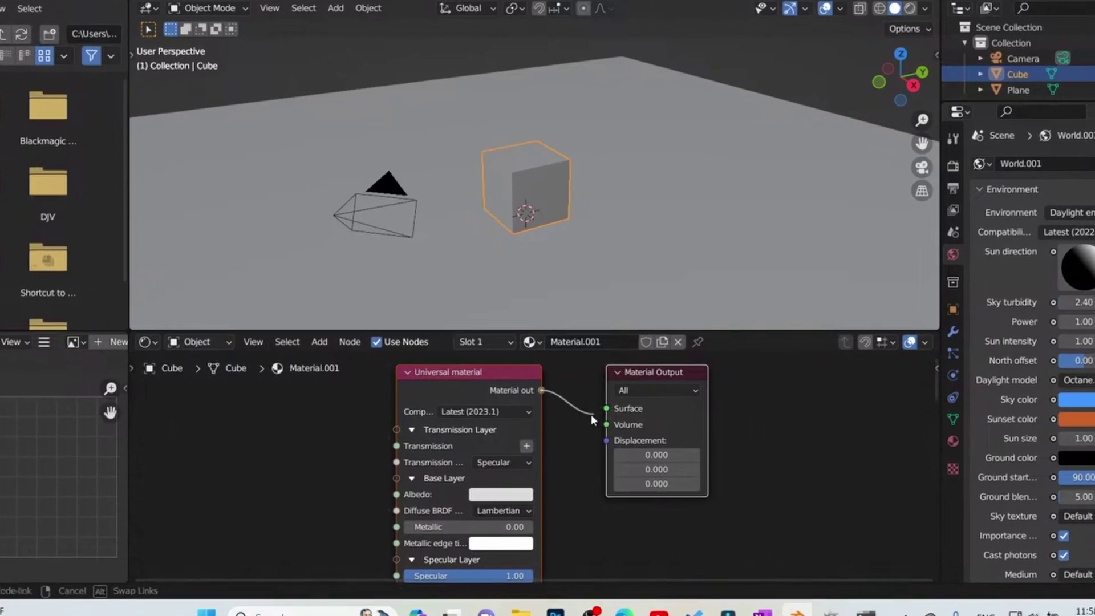
# Set the Material Output target to Octane and connect the Universal material's output to its Surface input
pyautogui.click(643, 392)
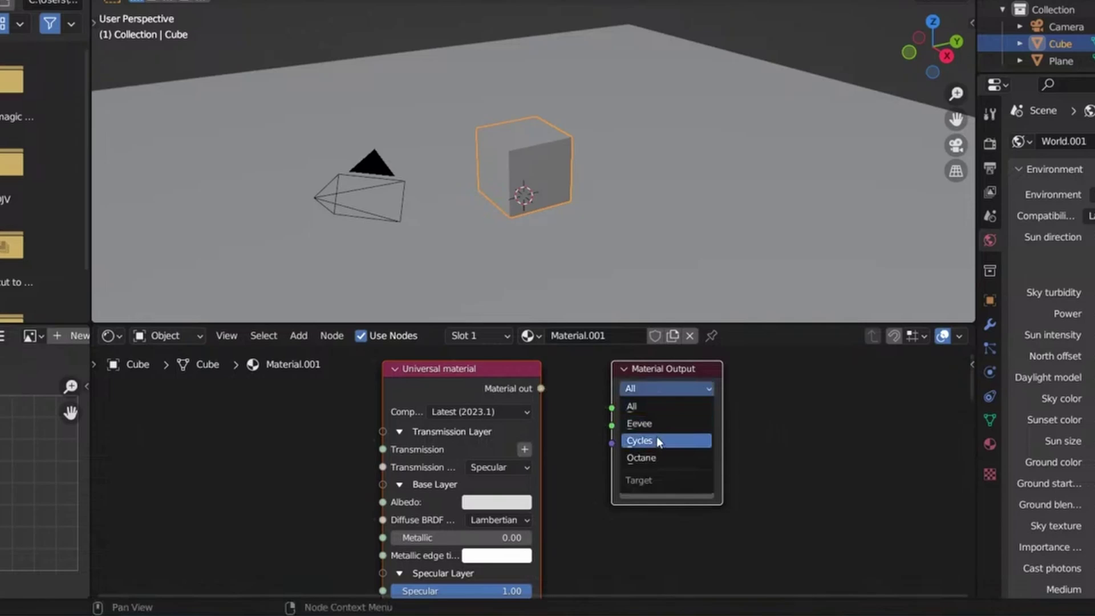
pyautogui.click(653, 460)
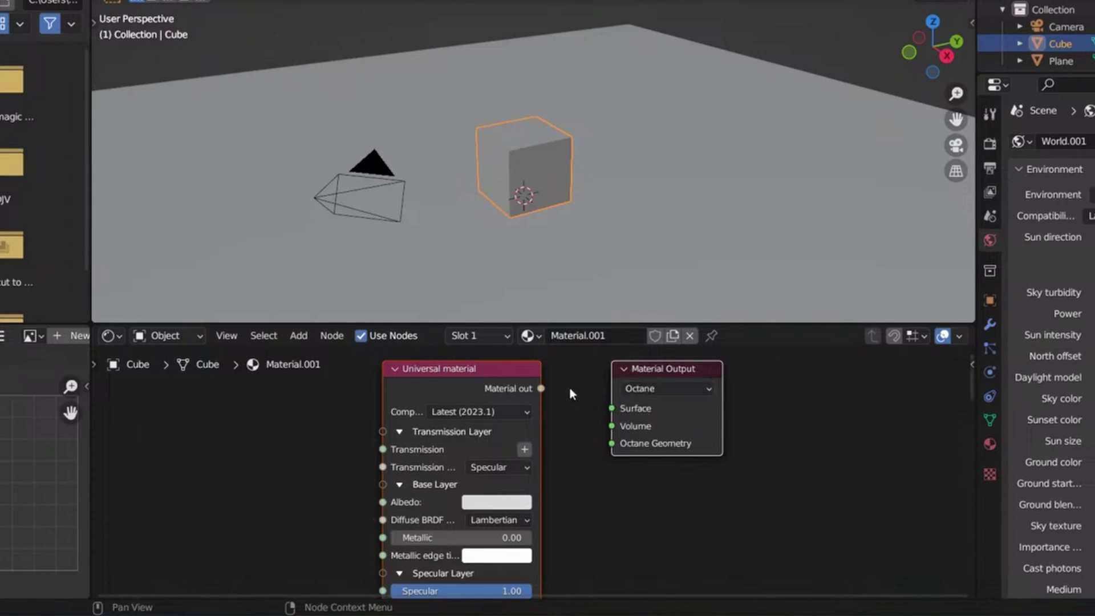
pyautogui.moveTo(541, 389); pyautogui.dragTo(611, 408)
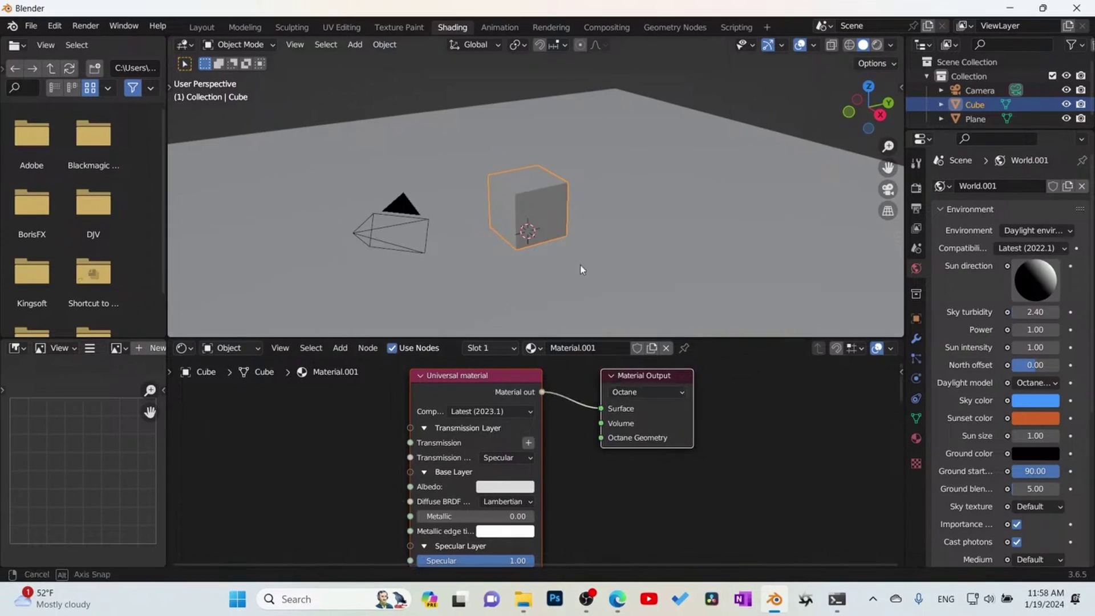
pyautogui.moveTo(587, 236); pyautogui.dragTo(548, 267, button='middle')
# Switch the Shader Editor to the World shader nodes and maximize the editor
pyautogui.moveTo(336, 394); pyautogui.dragTo(379, 423, button='middle')
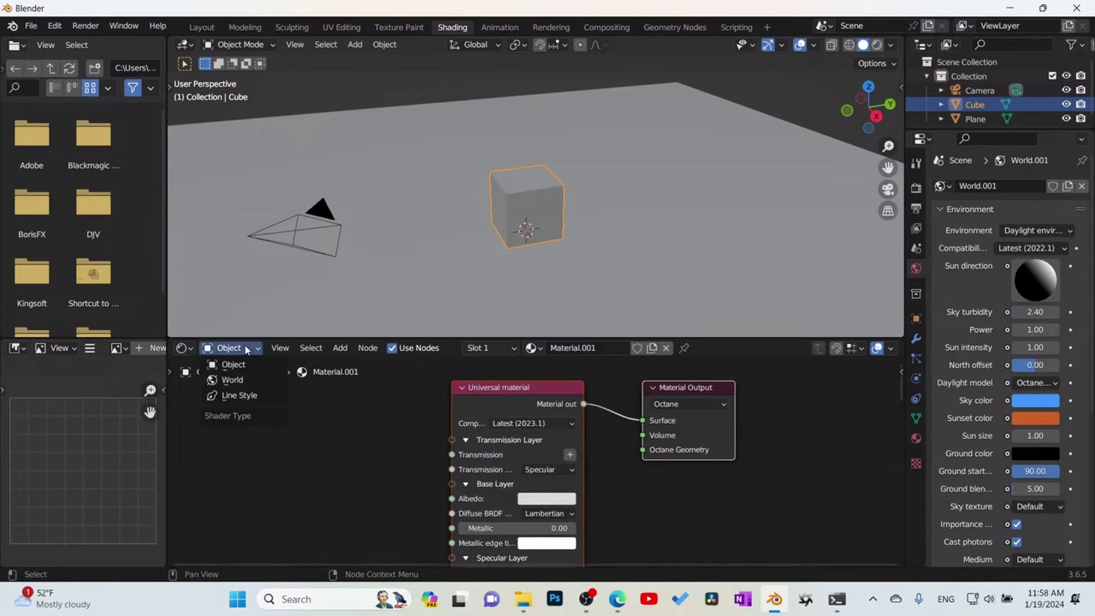
pyautogui.click(240, 380)
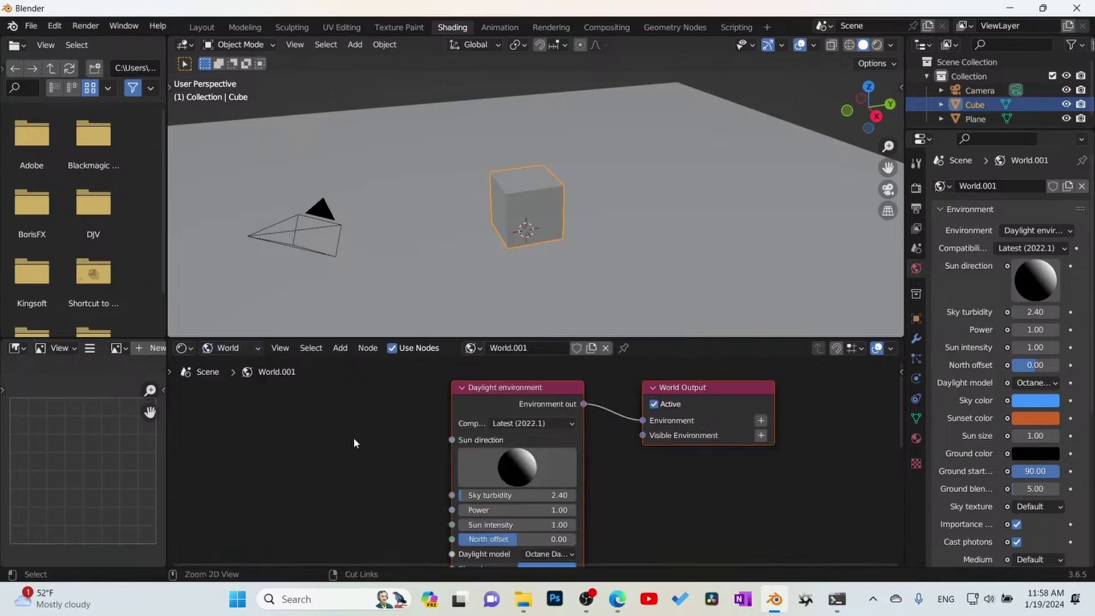
pyautogui.hotkey('ctrl', 'space')
pyautogui.scroll(-4, 623, 346)
pyautogui.moveTo(633, 347); pyautogui.dragTo(669, 312, button='middle')
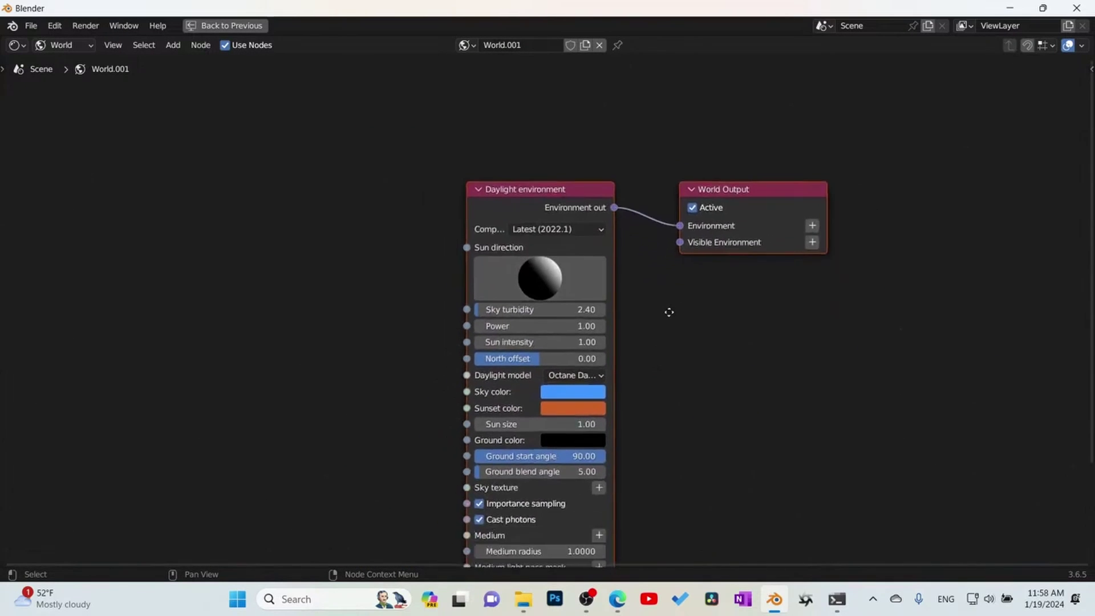
pyautogui.scroll(-1, 649, 330)
pyautogui.moveTo(774, 377); pyautogui.dragTo(848, 331, button='middle')
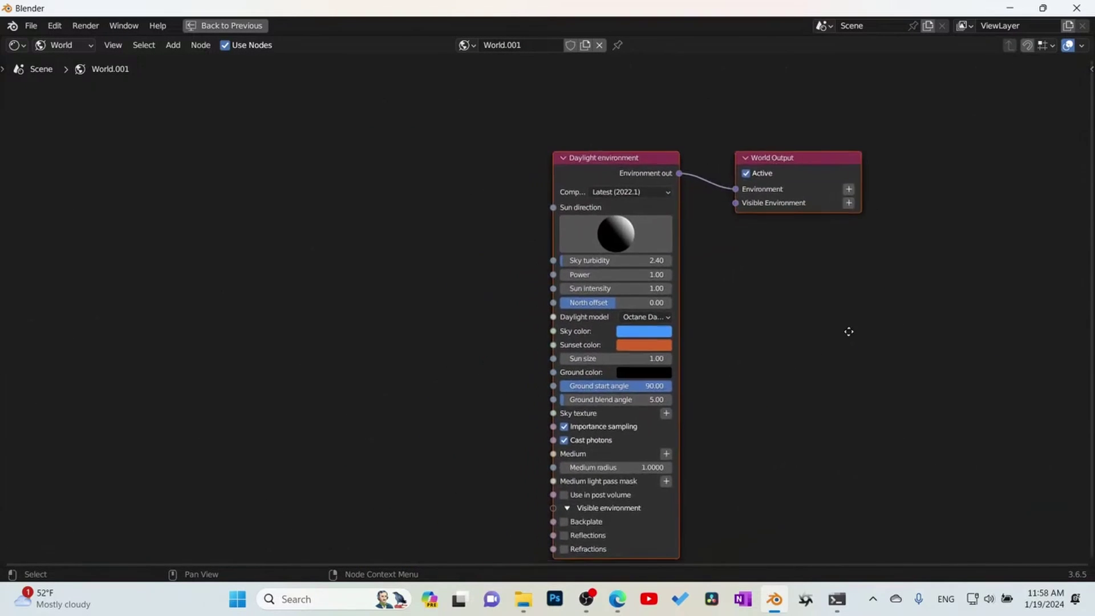
# Replace the Daylight environment node with a Texture environment node connected to the World Output's Environment input
pyautogui.click(588, 168)
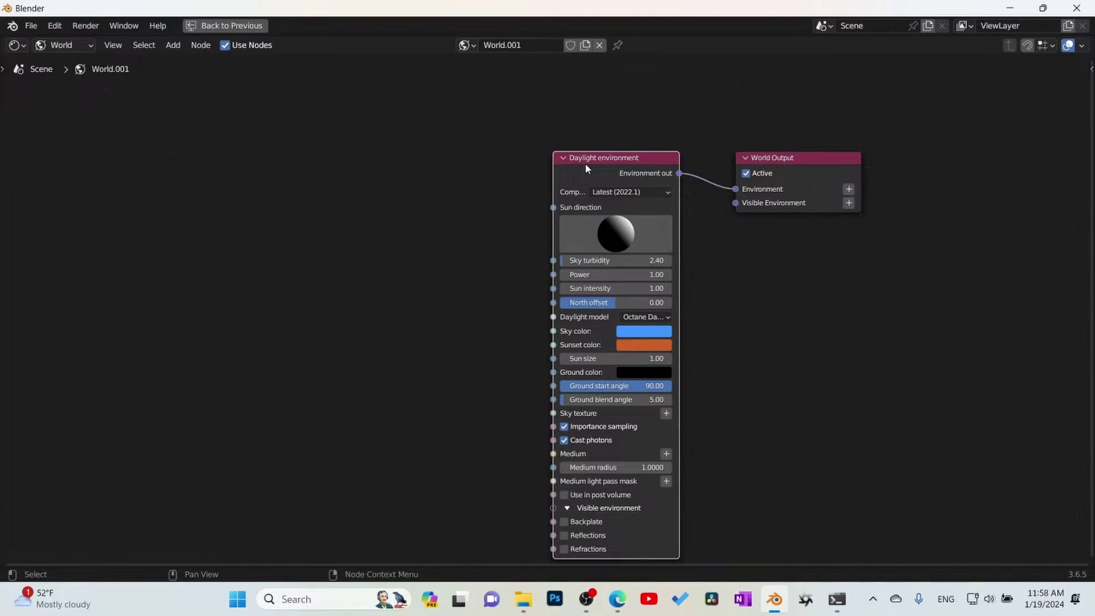
pyautogui.press('x')
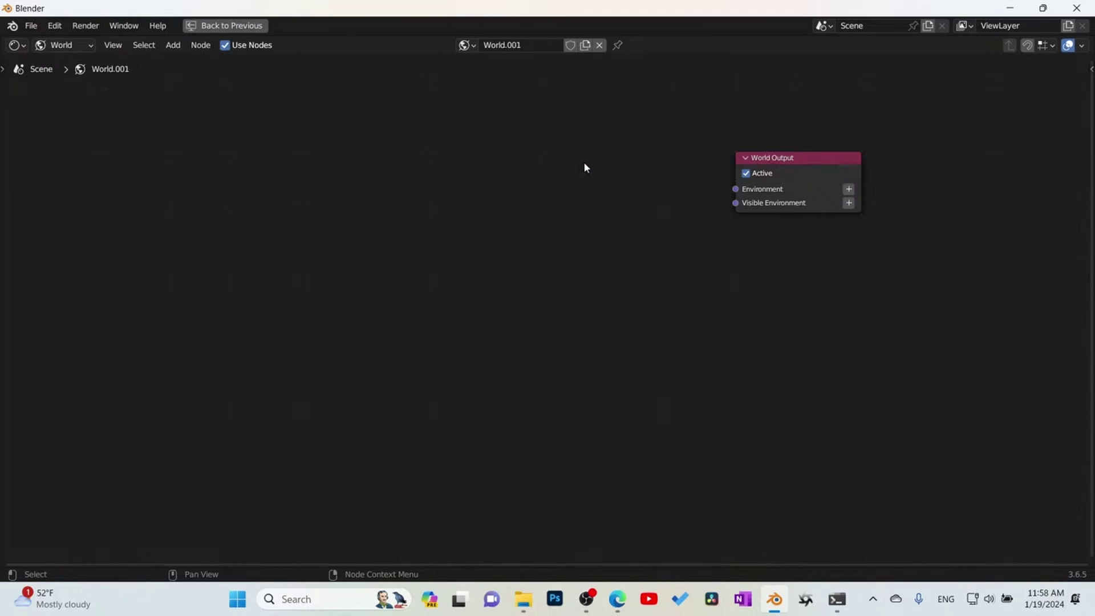
pyautogui.hotkey('shift', 'a')
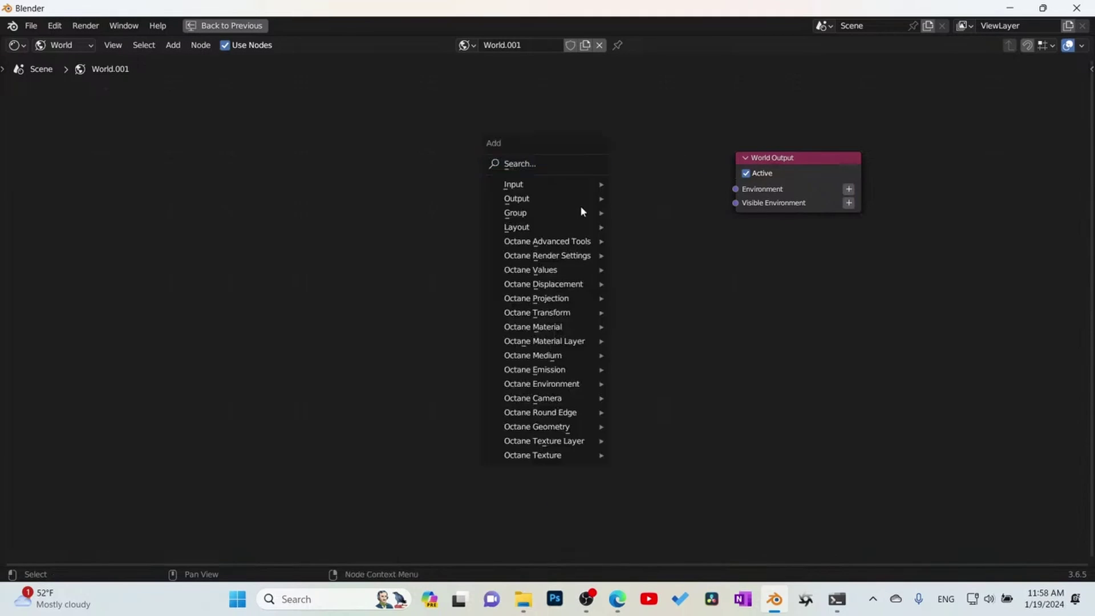
pyautogui.moveTo(582, 217)
pyautogui.press('s')
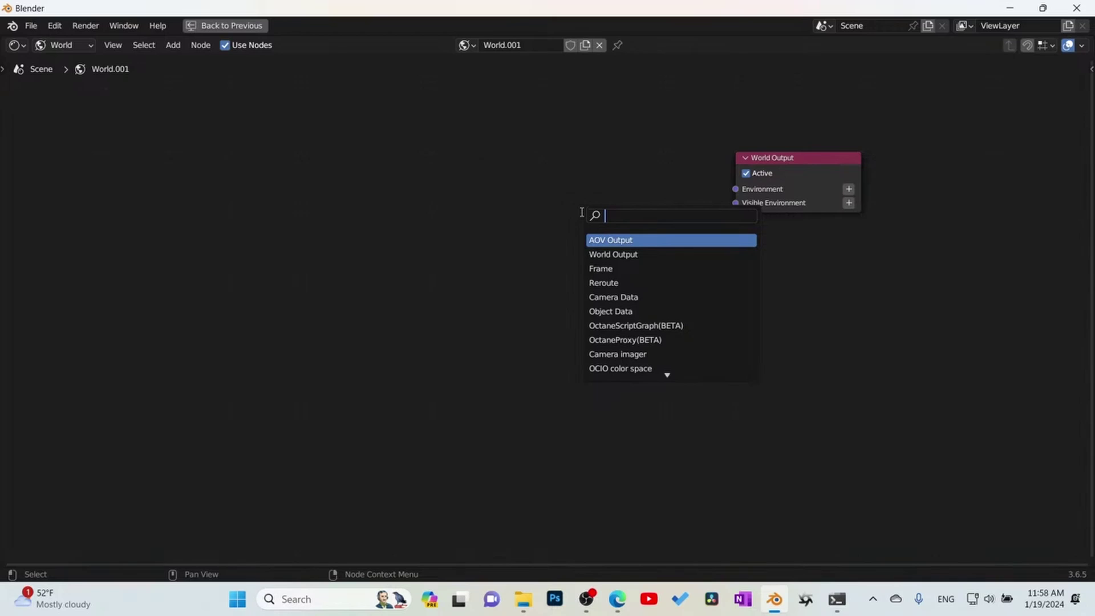
pyautogui.write('E')
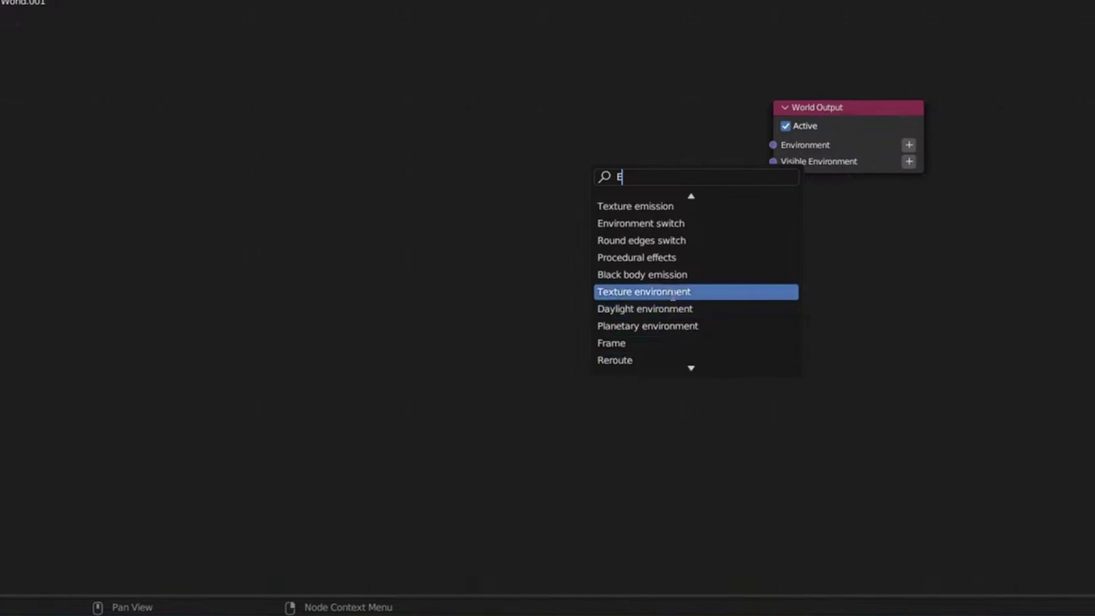
pyautogui.click(673, 295)
pyautogui.click(680, 141)
pyautogui.moveTo(681, 140); pyautogui.dragTo(774, 145)
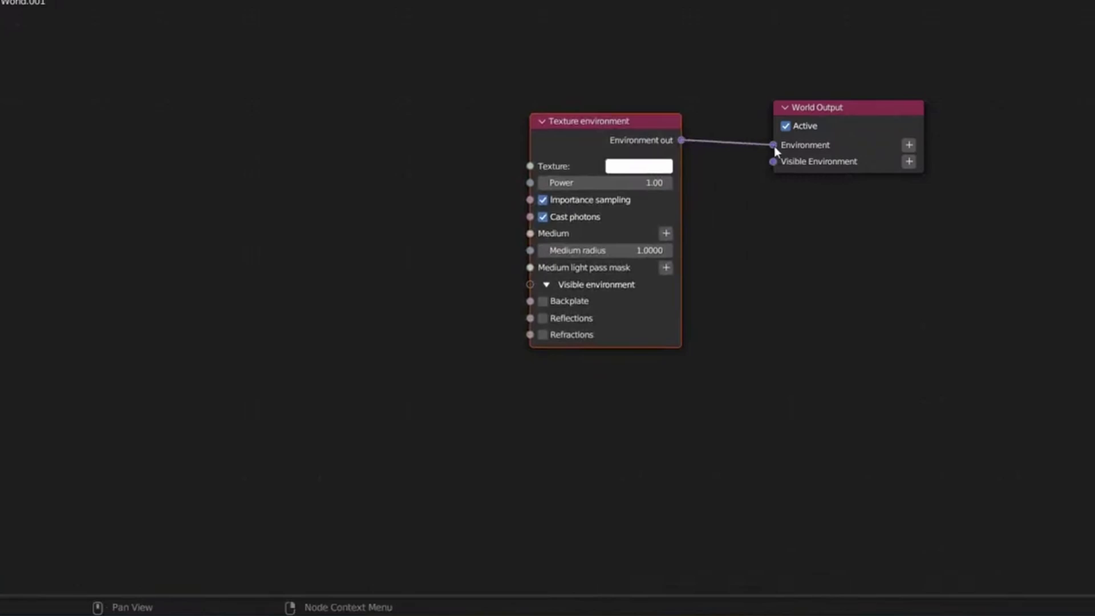
pyautogui.click(425, 159)
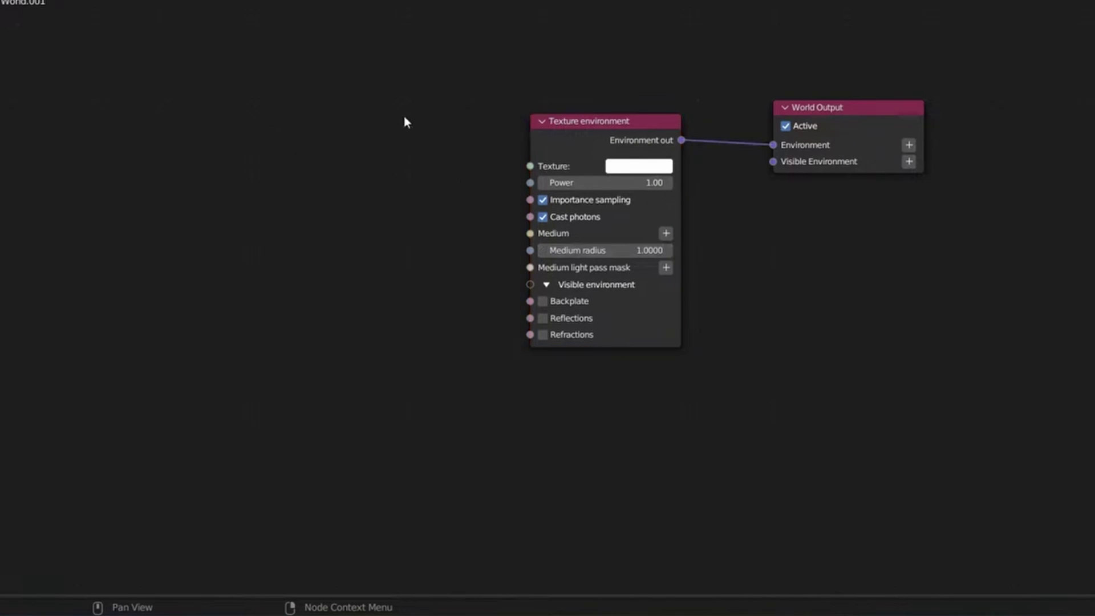
# Add an RGB image node and connect its texture output to the Texture environment node's Texture input
pyautogui.hotkey('shift', 'a')
pyautogui.moveTo(252, 307)
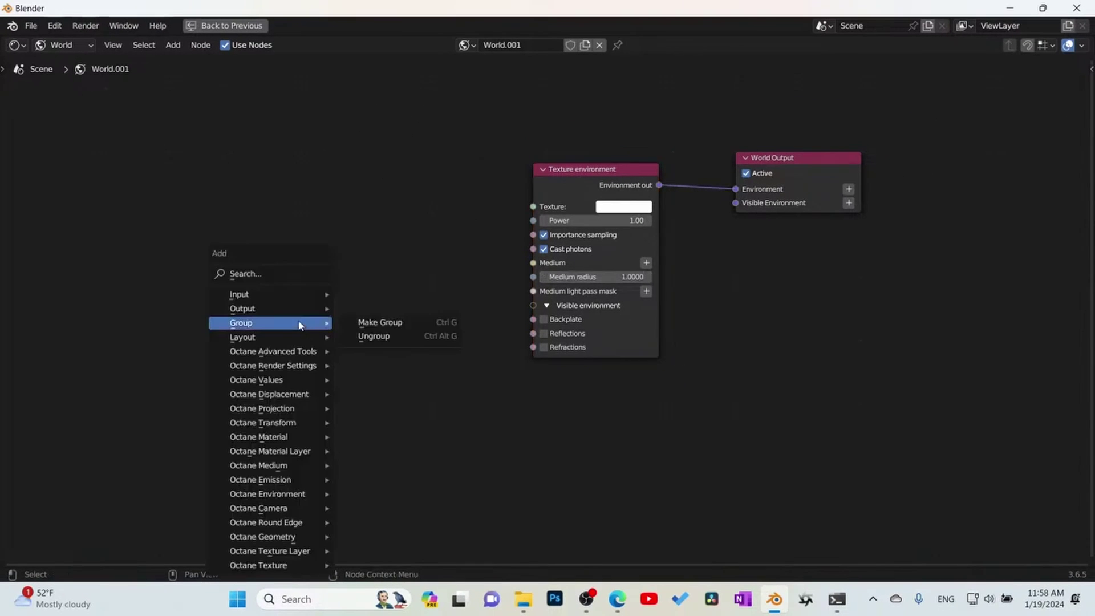
pyautogui.write('s')
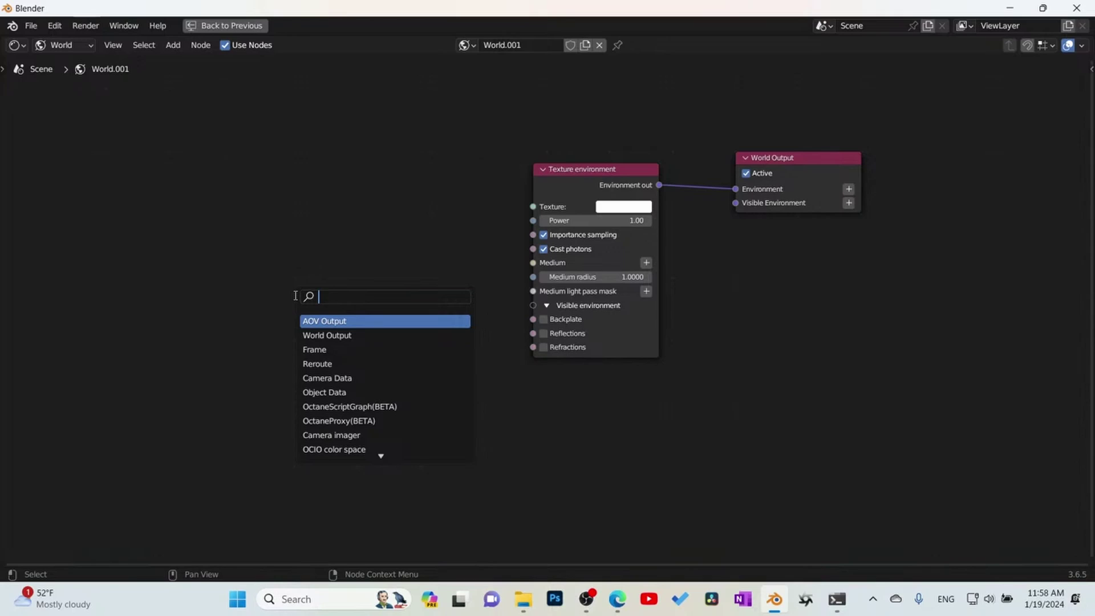
pyautogui.write('RGB')
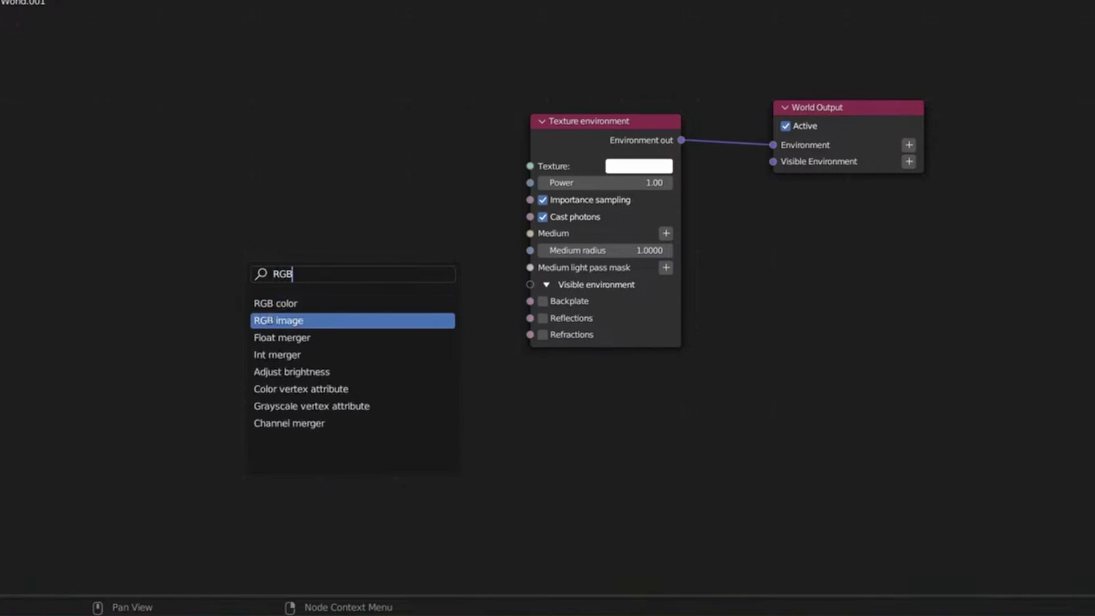
pyautogui.click(271, 311)
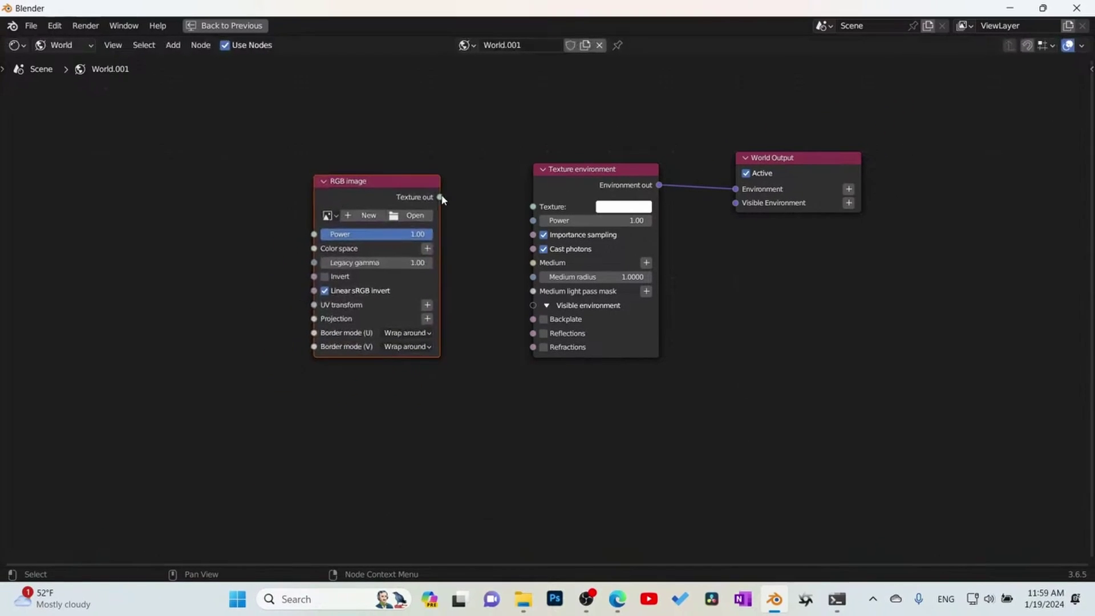
pyautogui.moveTo(418, 154); pyautogui.dragTo(475, 166)
pyautogui.moveTo(547, 212); pyautogui.dragTo(536, 208)
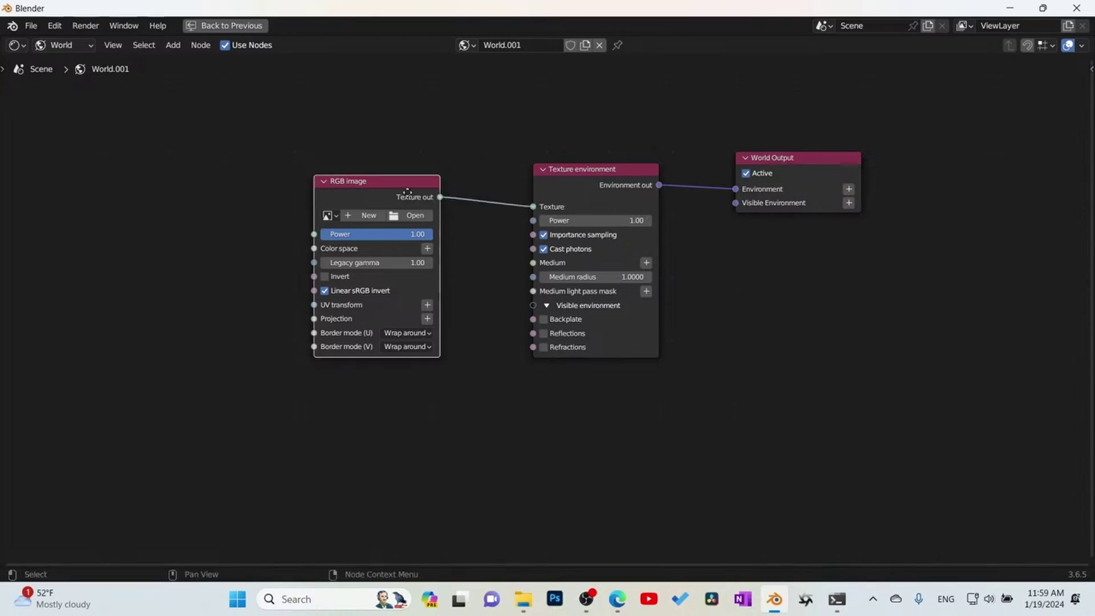
# Move the RGB image node closer to the Texture environment node and load the brown_p... environment image into it
pyautogui.moveTo(394, 181); pyautogui.dragTo(425, 182)
pyautogui.click(460, 215)
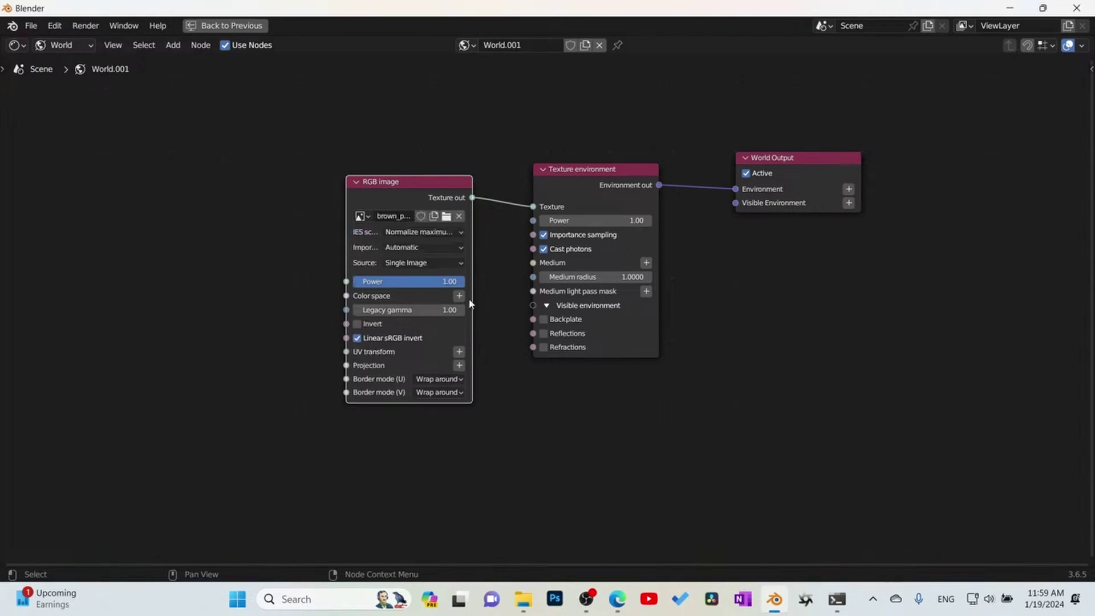
pyautogui.scroll(2, 485, 440)
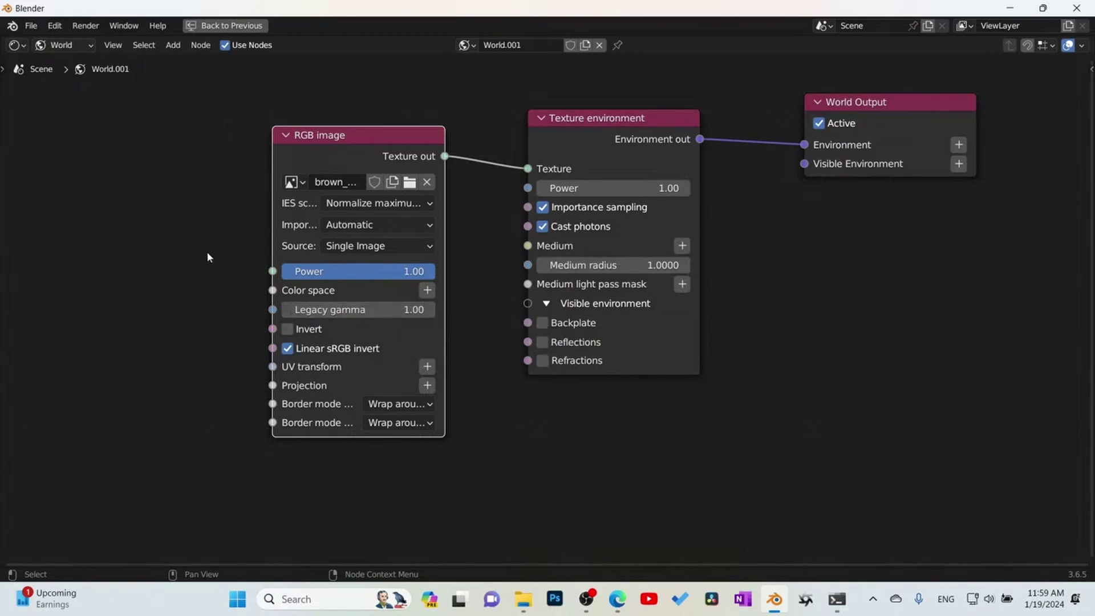
pyautogui.moveTo(117, 298); pyautogui.dragTo(233, 266, button='middle')
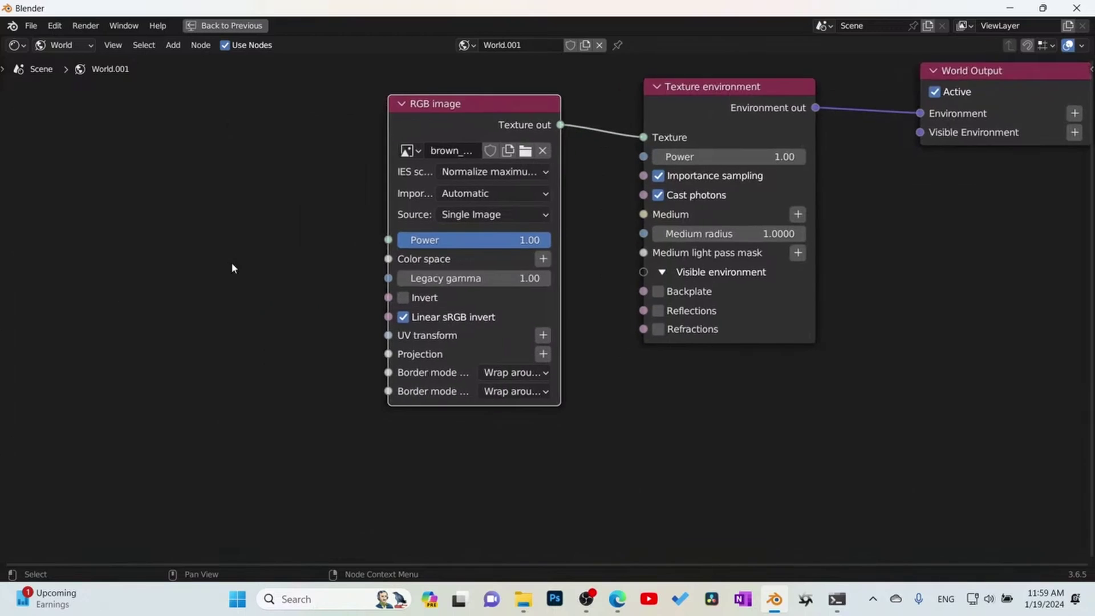
pyautogui.click(177, 341)
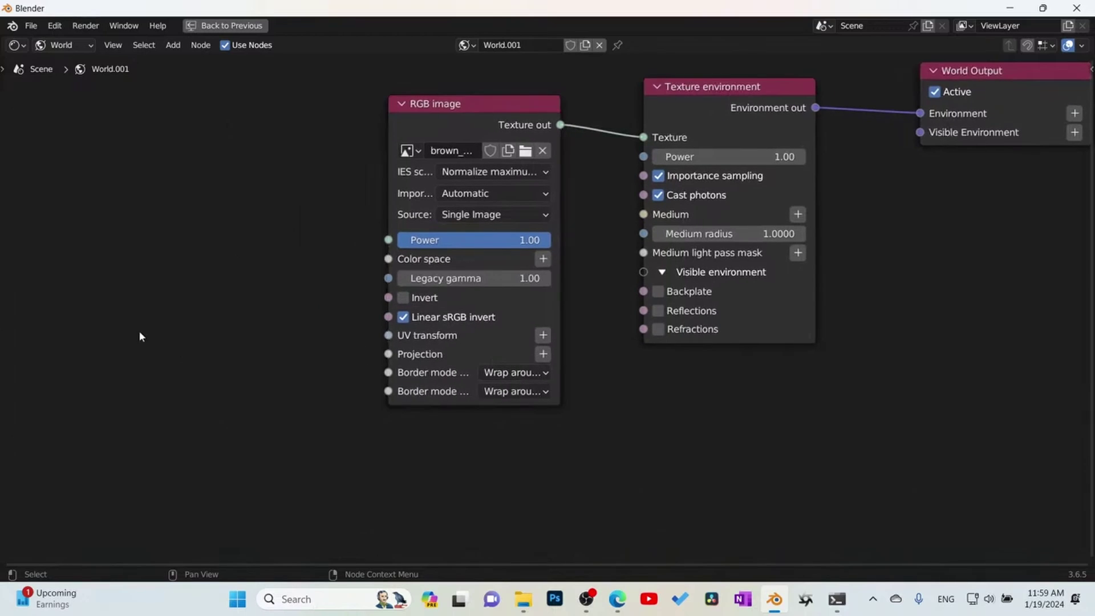
pyautogui.hotkey('shift', 'a')
pyautogui.press('space')
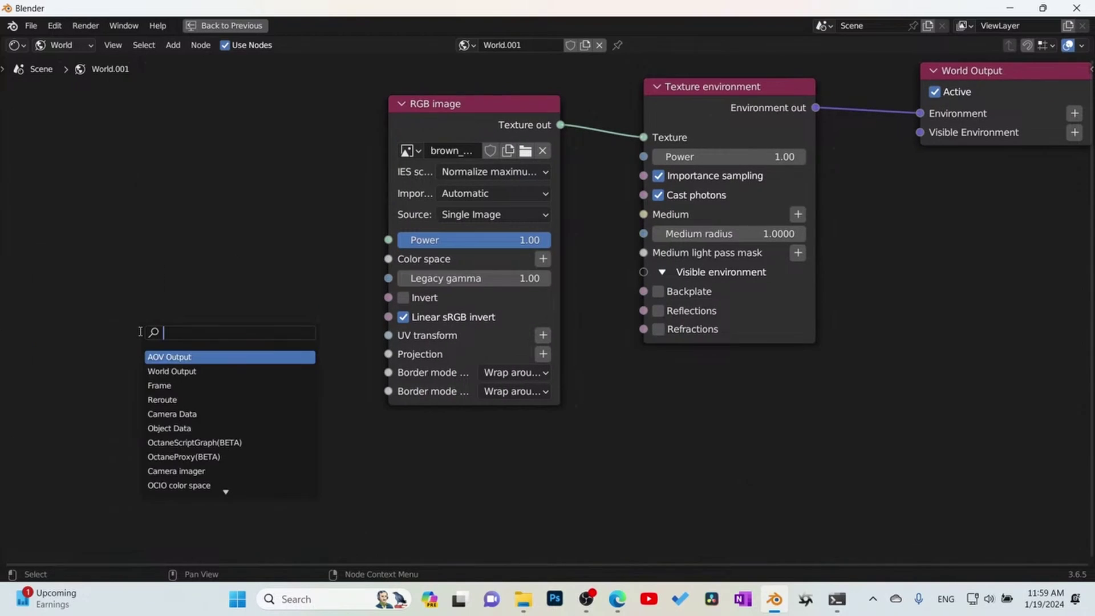
pyautogui.press('Escape')
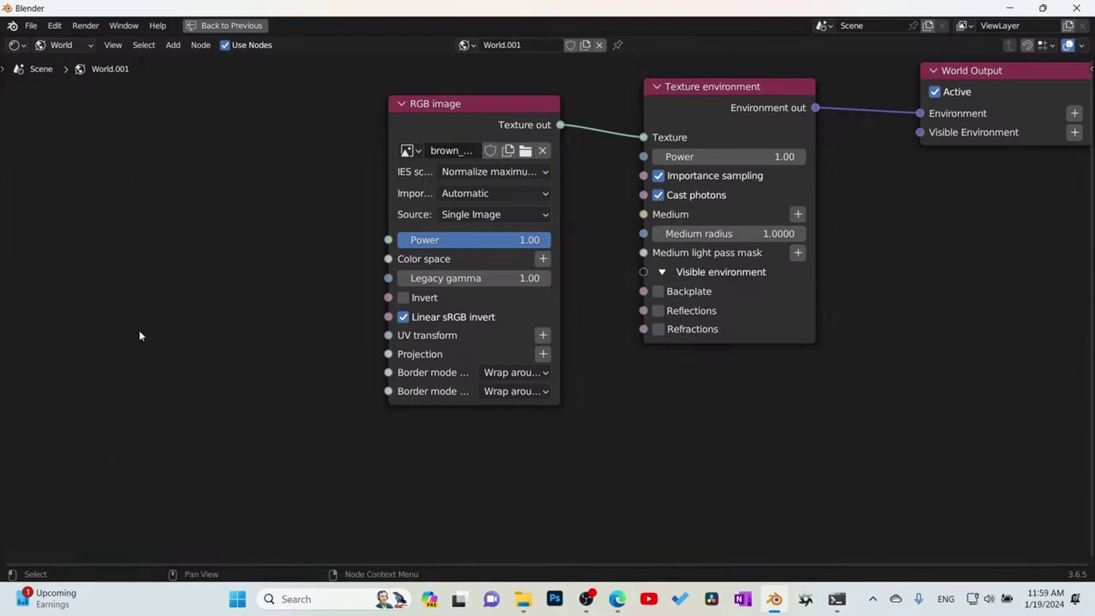
# Add a Spherical Projection node, connect it to the RGB image's Projection input and position it below and beside the image node
pyautogui.hotkey('shift', 'a')
pyautogui.moveTo(101, 471)
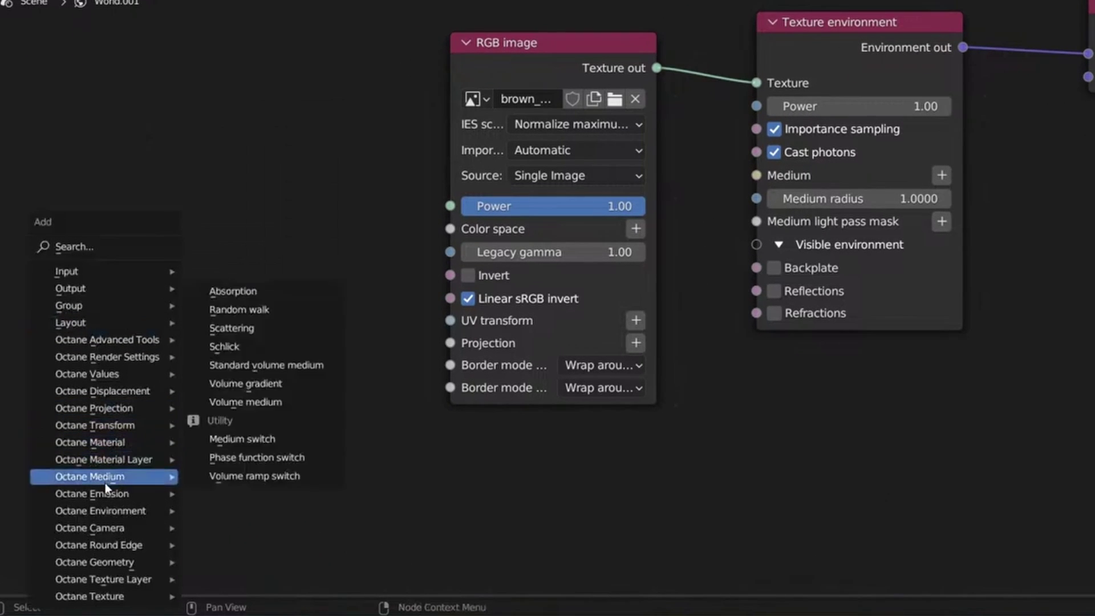
pyautogui.moveTo(107, 410)
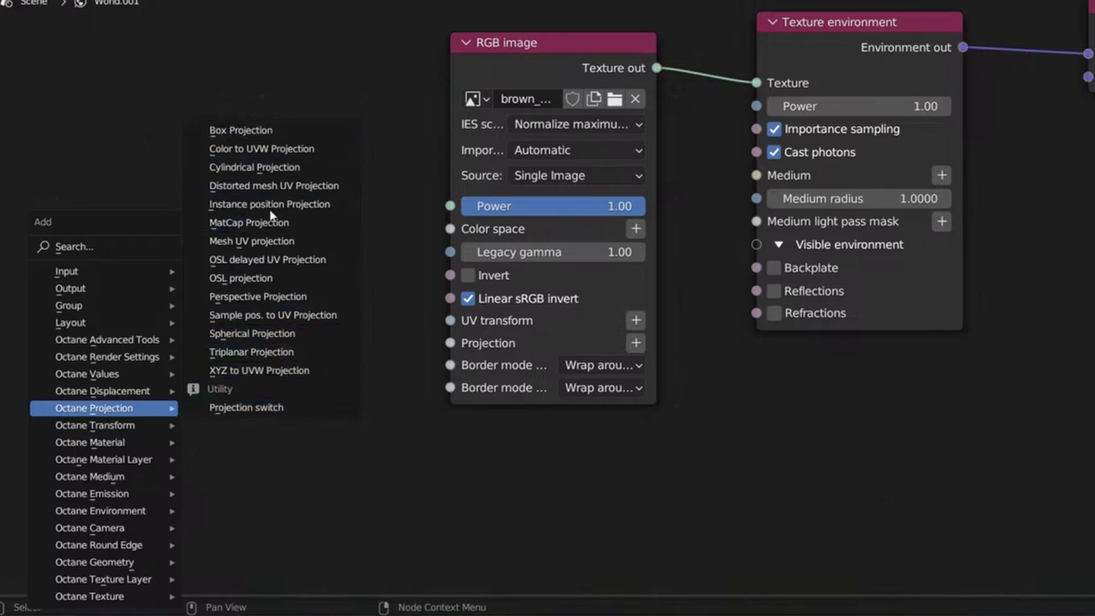
pyautogui.click(249, 334)
pyautogui.click(157, 319)
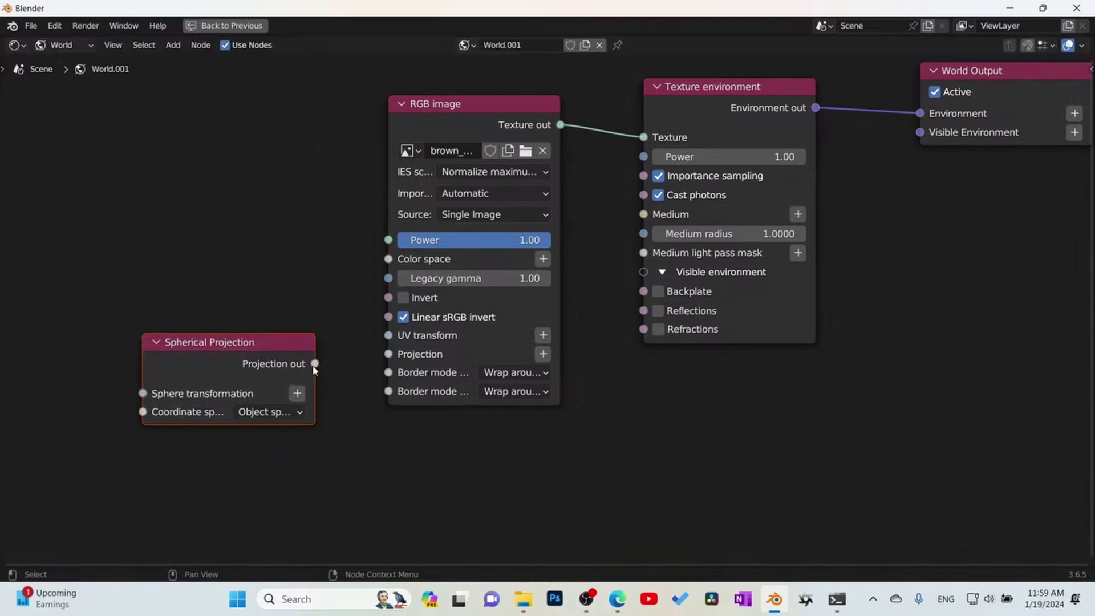
pyautogui.moveTo(314, 365); pyautogui.dragTo(388, 354)
pyautogui.moveTo(247, 364); pyautogui.dragTo(253, 473)
# Add a 3D transformation node to the RGB image's UV transform input and place it above the Spherical Projection node
pyautogui.click(543, 335)
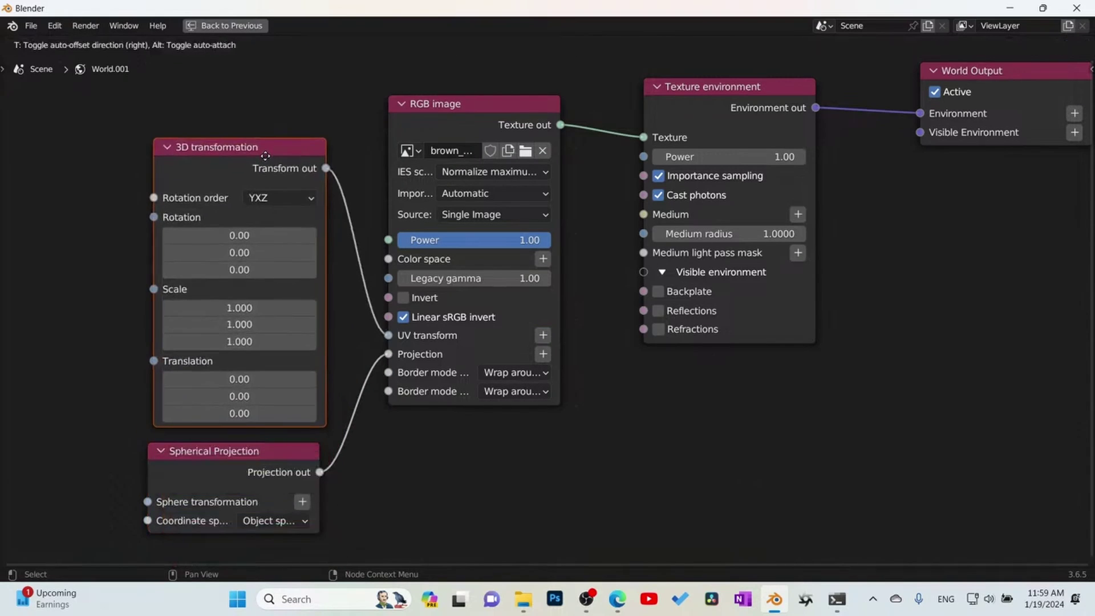
pyautogui.click(265, 154)
pyautogui.moveTo(408, 395); pyautogui.dragTo(415, 370, button='middle')
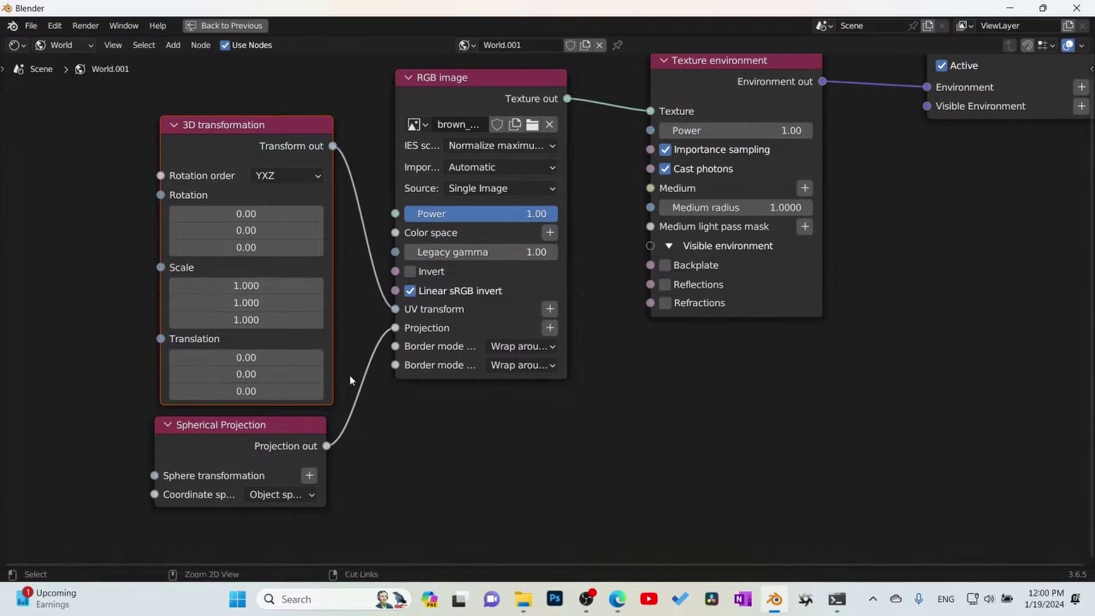
# Restore the full workspace layout and preview the scene in rendered viewport shading with the environment image
pyautogui.hotkey('ctrl', 'space')
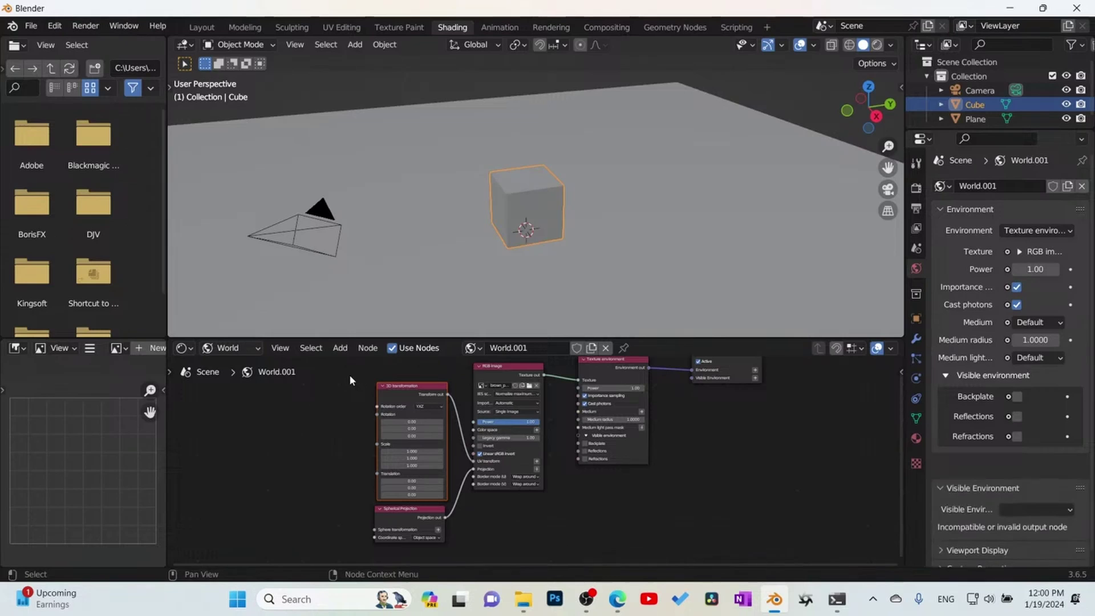
pyautogui.moveTo(826, 81)
pyautogui.mouseDown(button='middle')
pyautogui.moveTo(706, 175)
pyautogui.moveTo(770, 114)
pyautogui.mouseUp(button='middle')
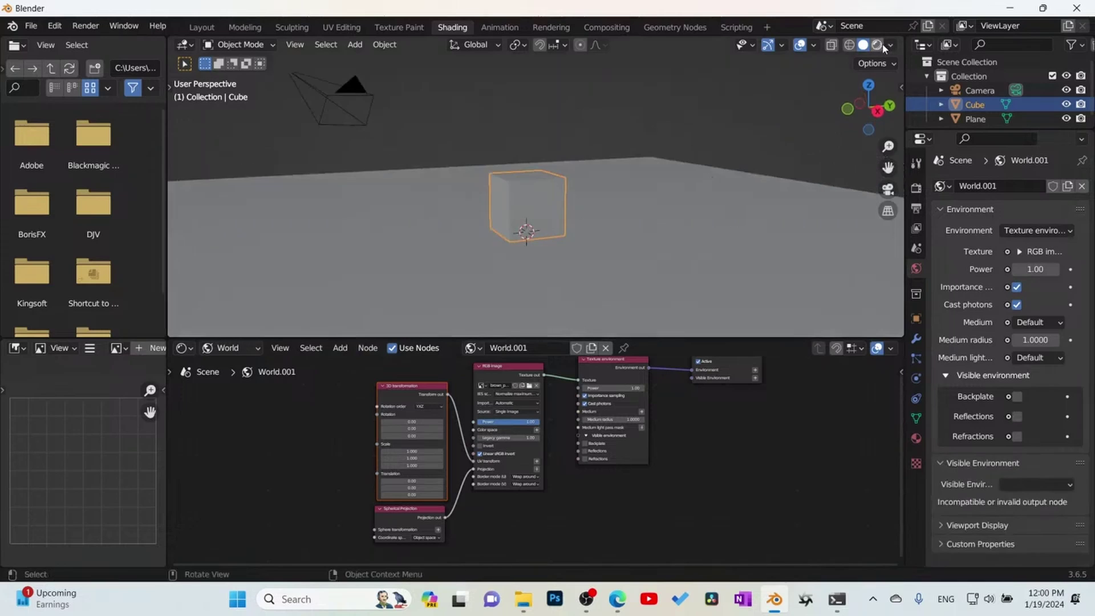
pyautogui.click(877, 45)
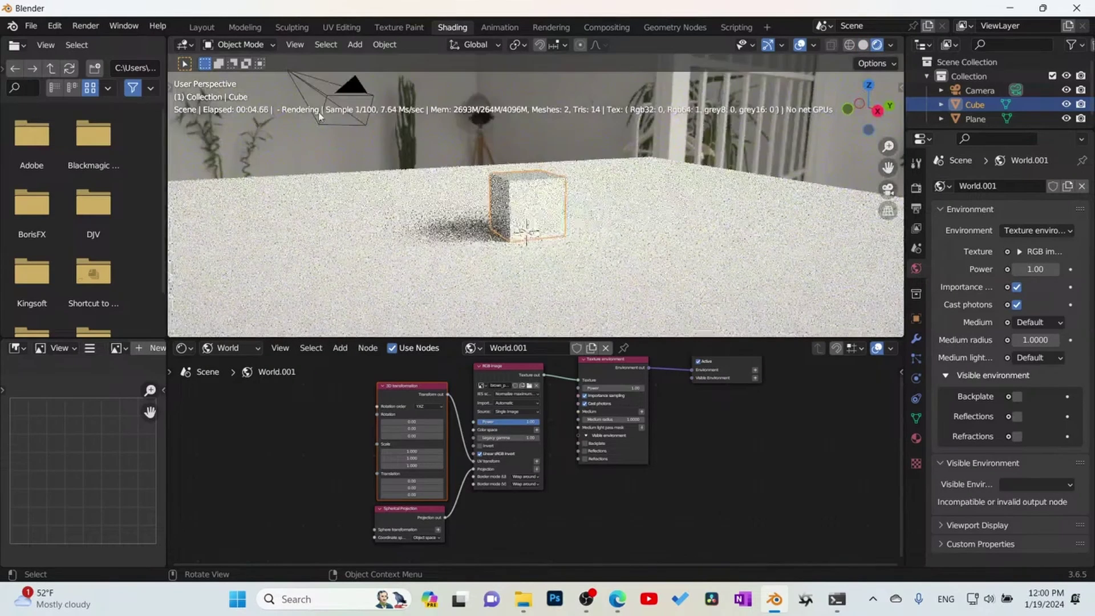
pyautogui.moveTo(420, 208); pyautogui.dragTo(514, 261, button='middle')
# Select the plane, switch the Shader Editor to Object shader nodes and create a new Universal material for the plane
pyautogui.click(514, 263)
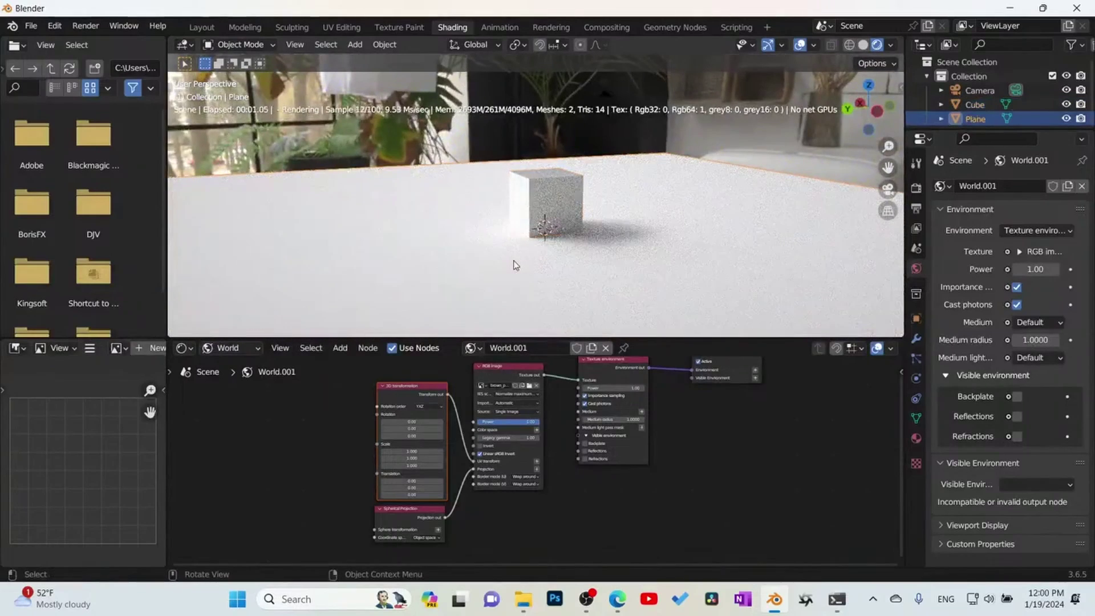
pyautogui.click(231, 349)
pyautogui.click(233, 367)
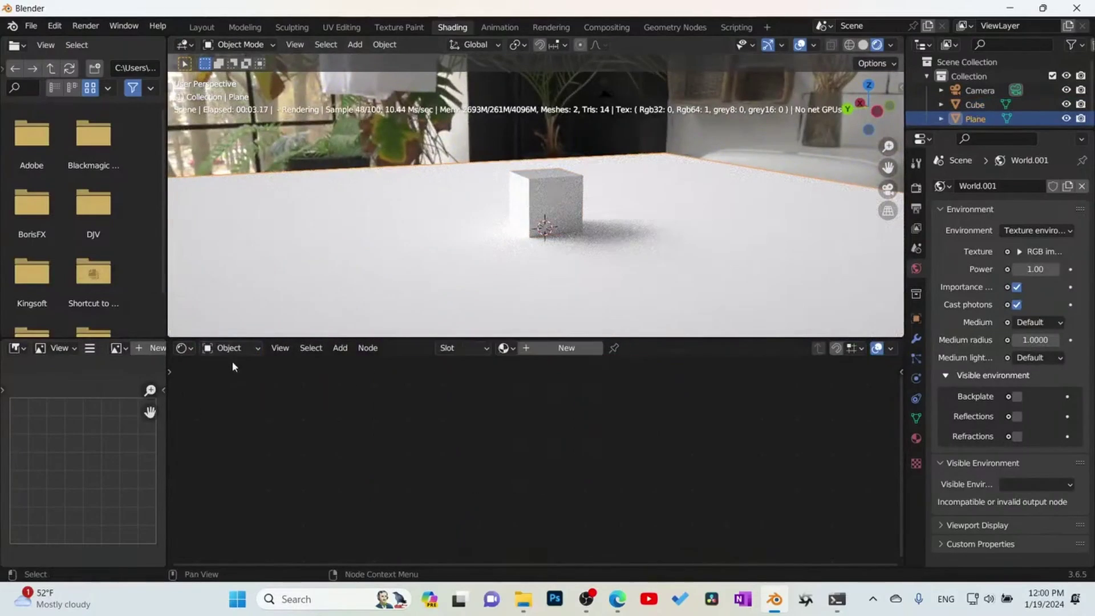
pyautogui.click(590, 348)
pyautogui.scroll(3, 574, 464)
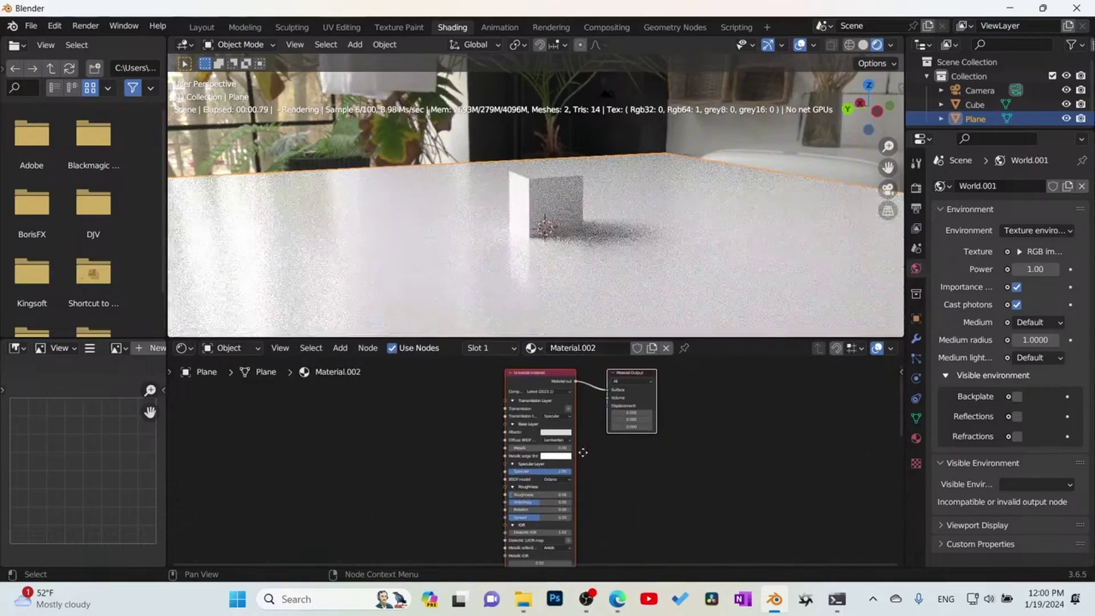
pyautogui.scroll(1, 573, 465)
# Darken the plane material's albedo to a medium grey and set its roughness to 0.59
pyautogui.click(546, 418)
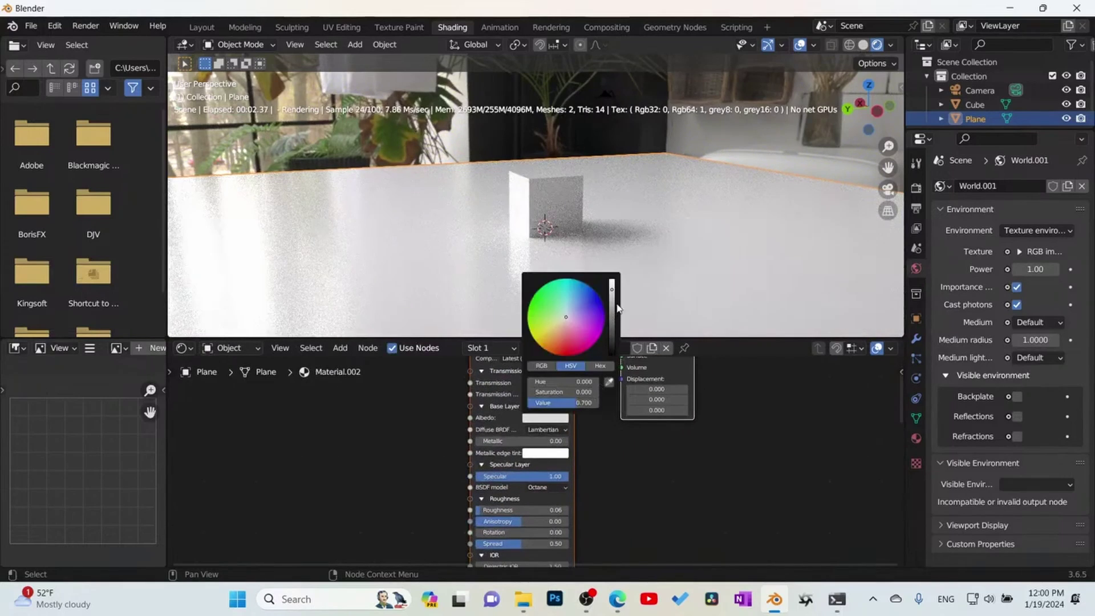
pyautogui.moveTo(562, 402); pyautogui.dragTo(539, 402)
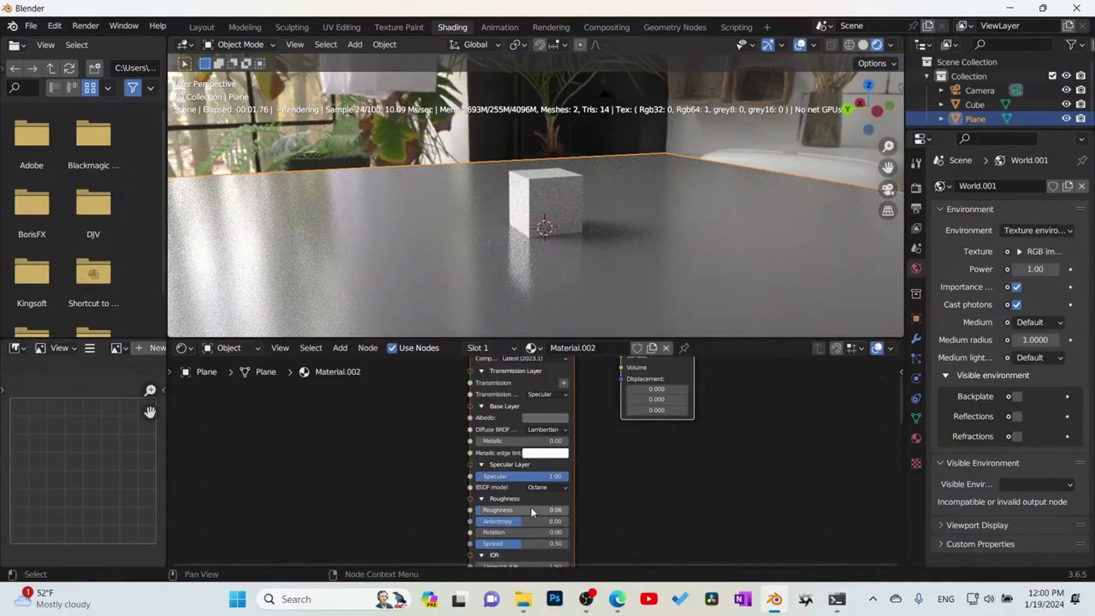
pyautogui.moveTo(502, 510); pyautogui.dragTo(551, 510)
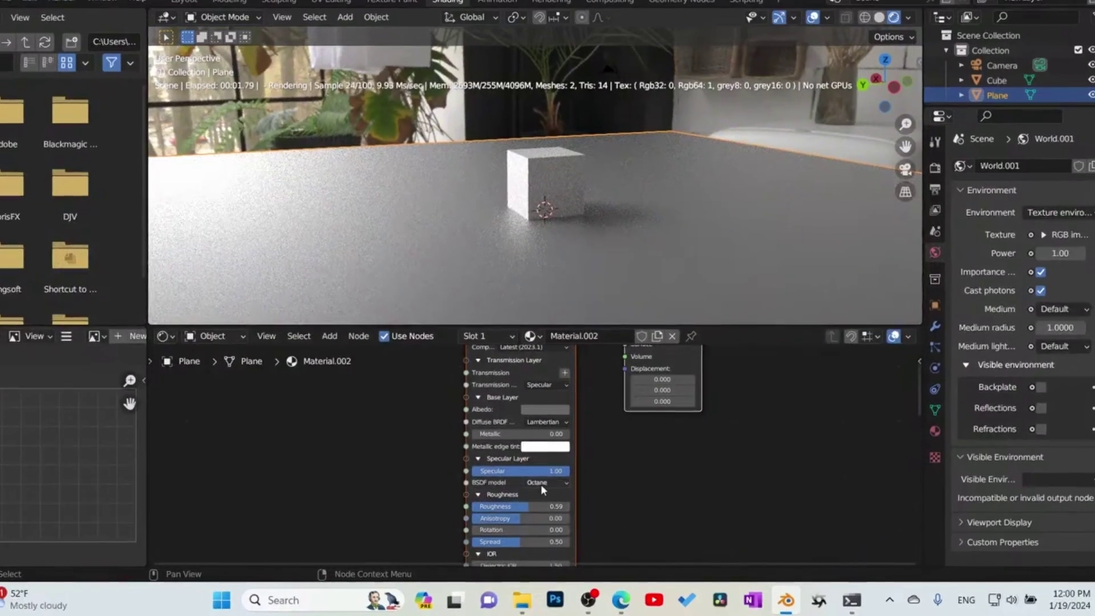
# Set the plane material's BSDF model to GGX (energy preserving) and inspect the rendered plane from another angle
pyautogui.click(540, 485)
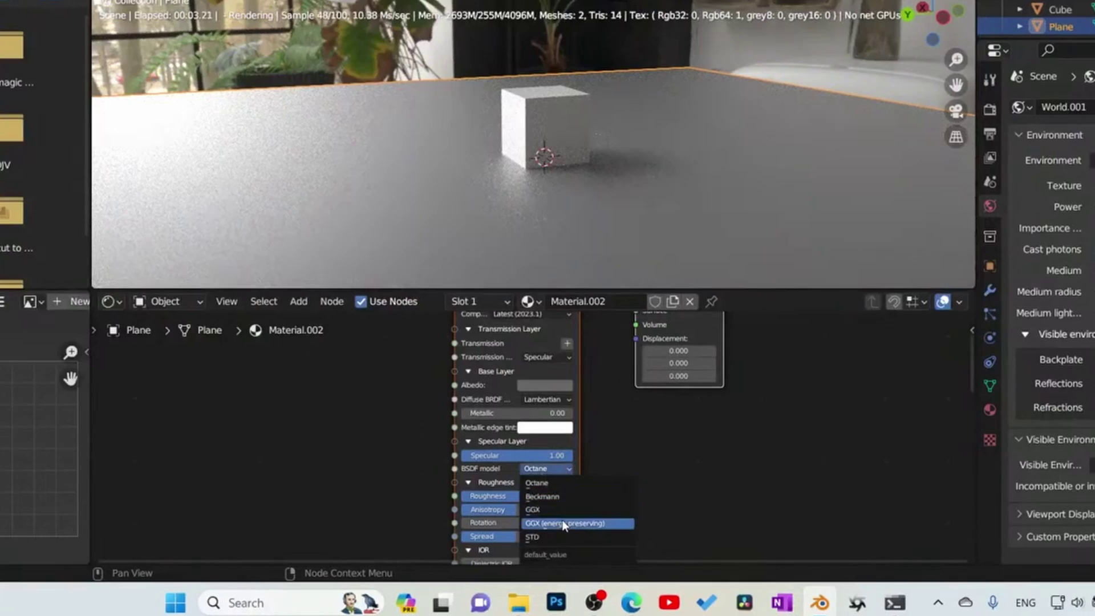
pyautogui.click(563, 524)
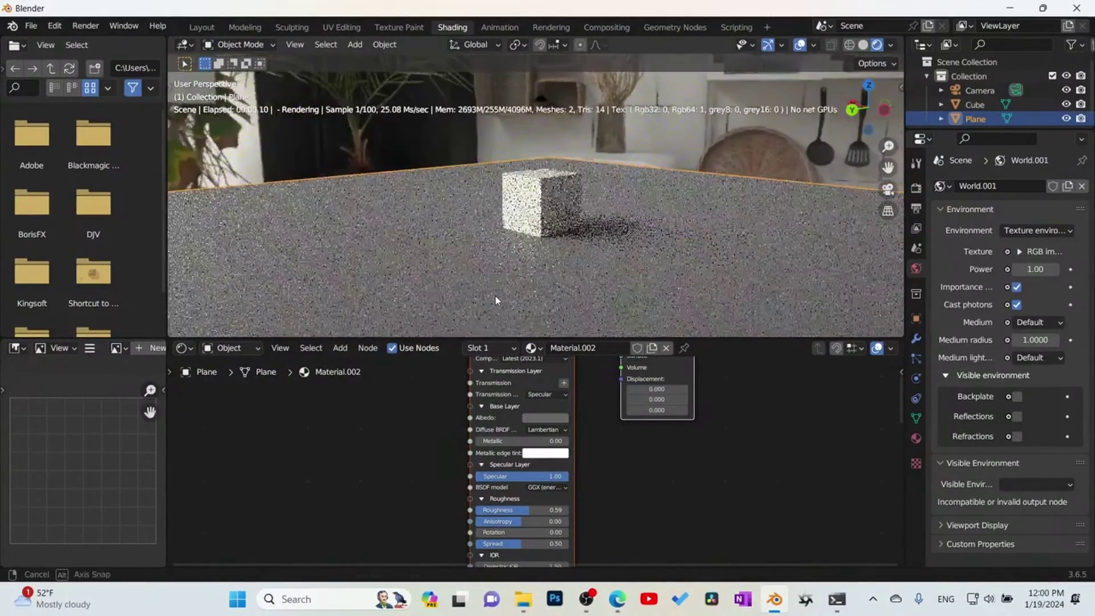
pyautogui.moveTo(552, 213); pyautogui.dragTo(581, 226, button='middle')
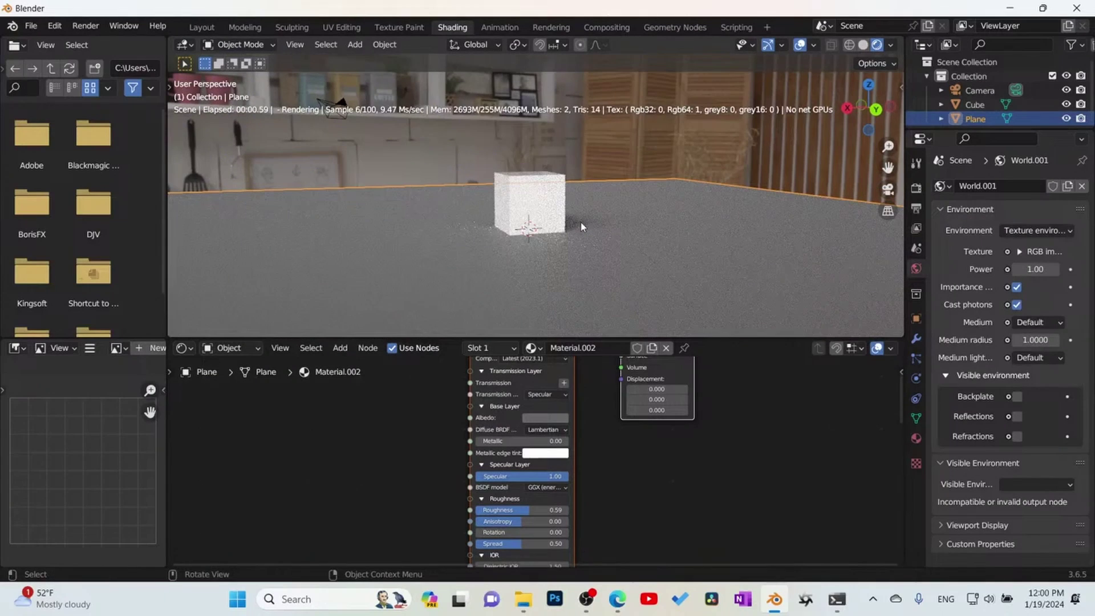
# Switch the Shader Editor back to the World shader nodes and bring the 3D transformation node into view
pyautogui.moveTo(380, 465); pyautogui.dragTo(397, 482, button='middle')
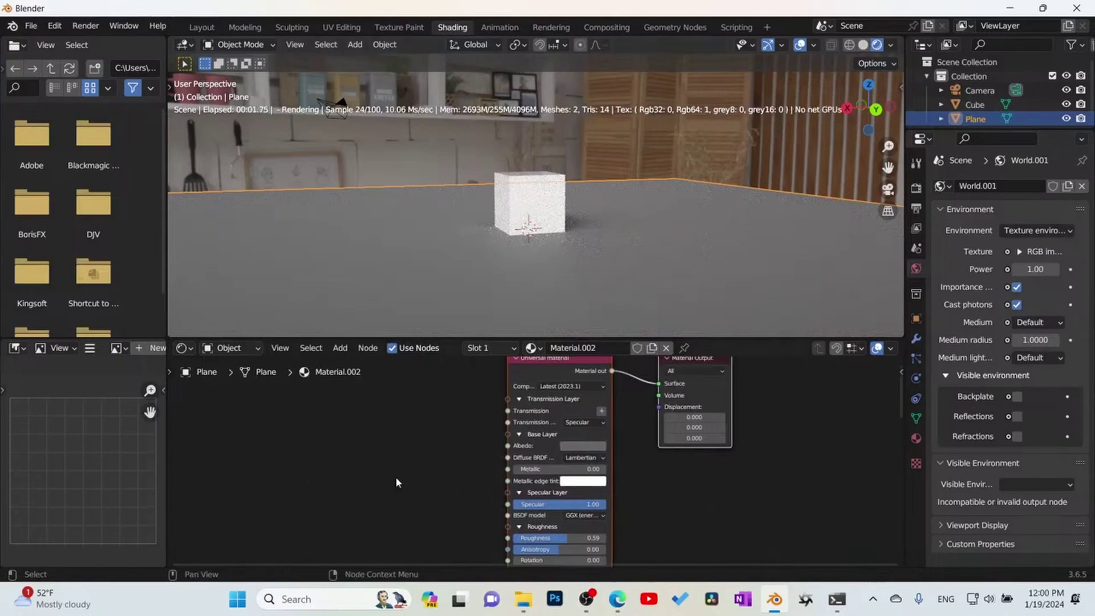
pyautogui.click(244, 348)
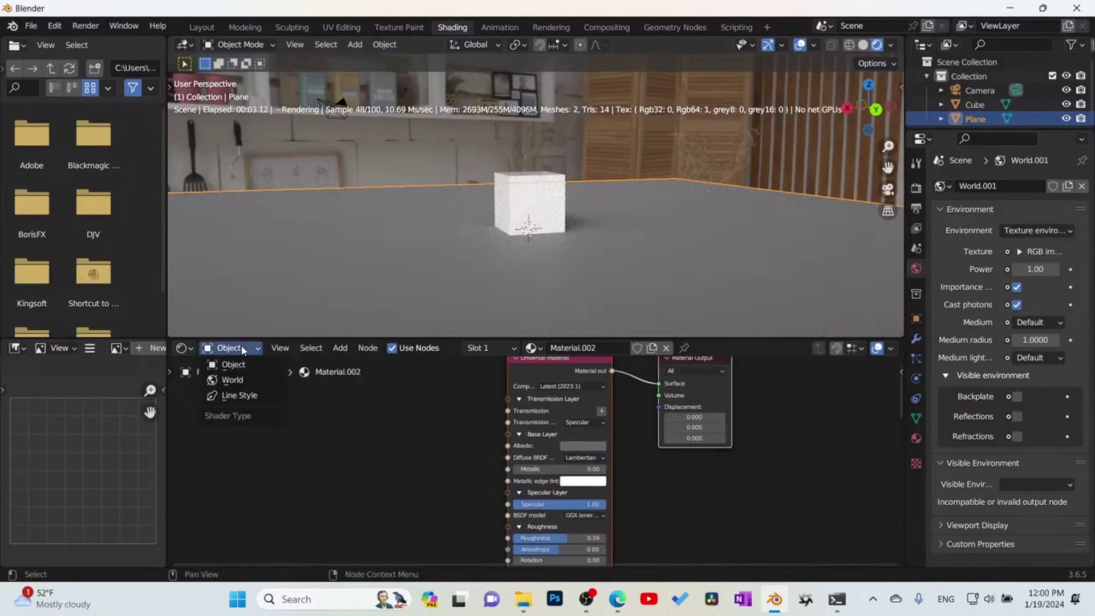
pyautogui.click(239, 380)
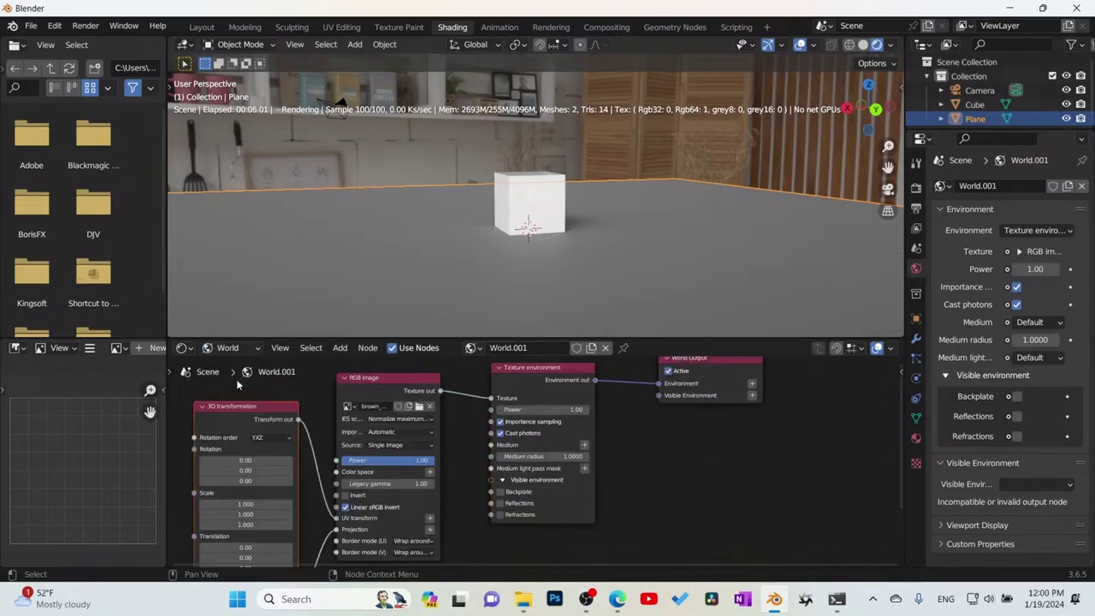
pyautogui.moveTo(246, 442); pyautogui.dragTo(245, 391)
pyautogui.moveTo(633, 456); pyautogui.dragTo(664, 423, button='middle')
# Look through the camera and set the 3D transformation node's first Translation value to 0.25 to shift the environment lighting
pyautogui.press('KP_0')
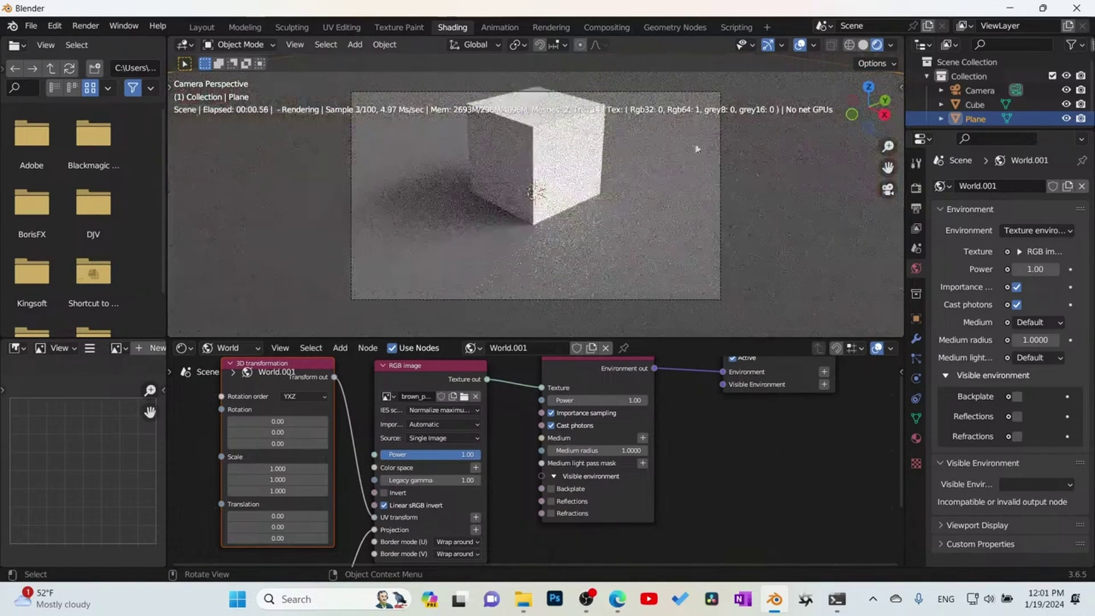
pyautogui.press('q')
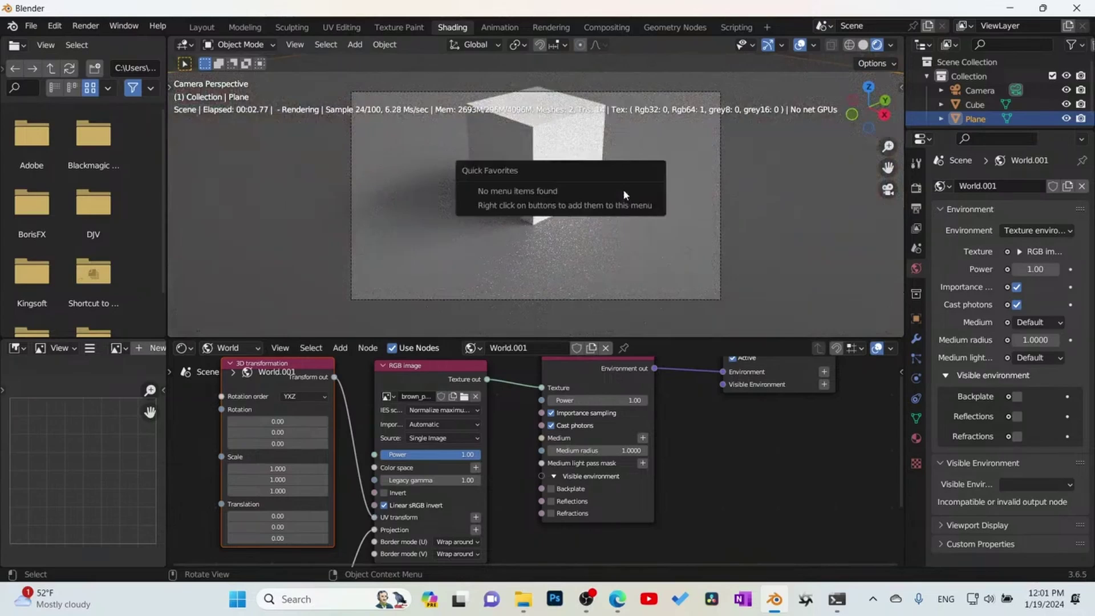
pyautogui.press('Escape')
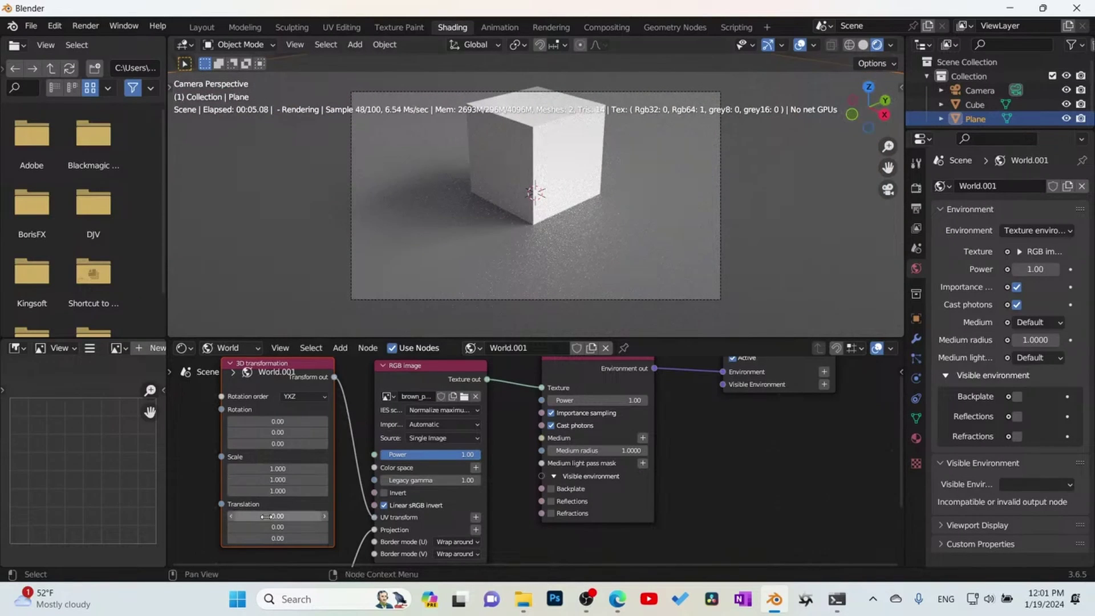
pyautogui.moveTo(278, 516); pyautogui.dragTo(334, 516)
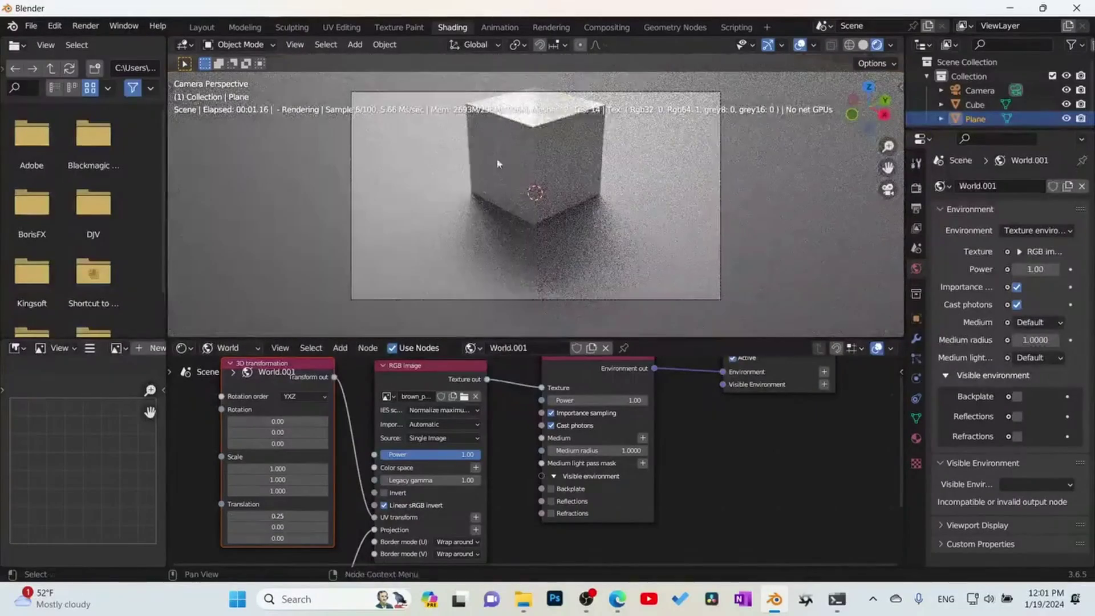
# Set the 3D transformation node's second Translation value to 0.05 and check the environment's height behind the cube
pyautogui.moveTo(784, 133)
pyautogui.mouseDown(button='middle')
pyautogui.moveTo(796, 95)
pyautogui.moveTo(793, 131)
pyautogui.mouseUp(button='middle')
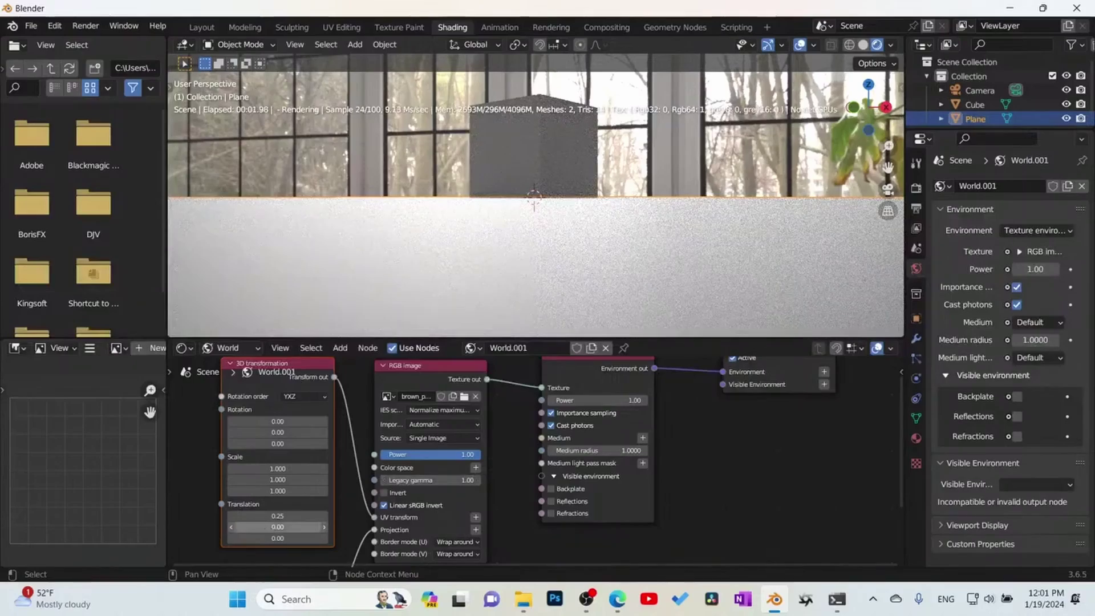
pyautogui.moveTo(278, 527); pyautogui.dragTo(284, 526)
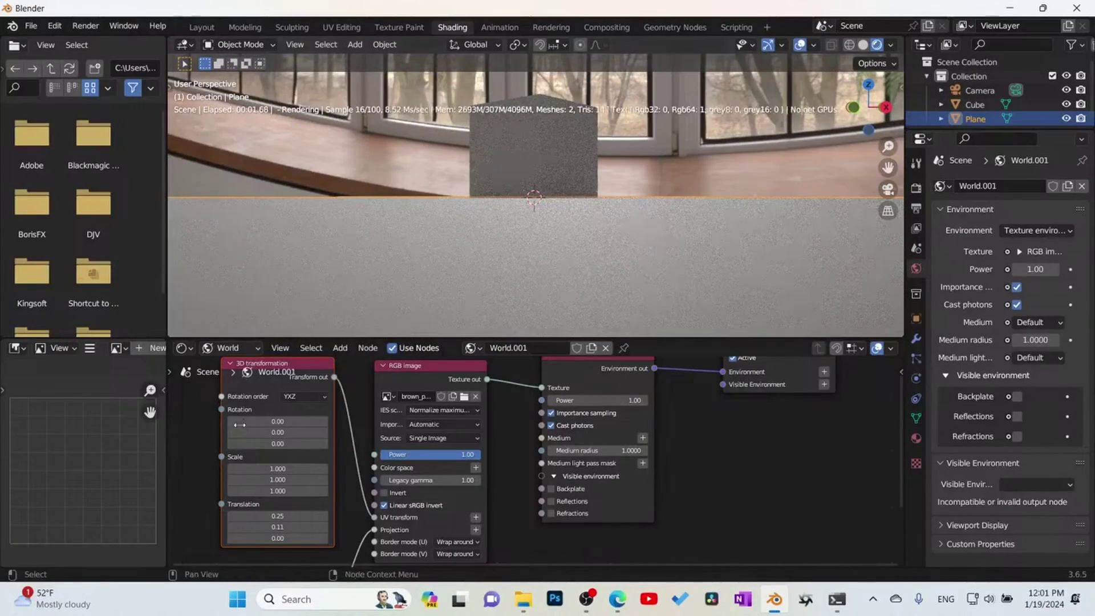
pyautogui.moveTo(278, 527); pyautogui.dragTo(272, 526)
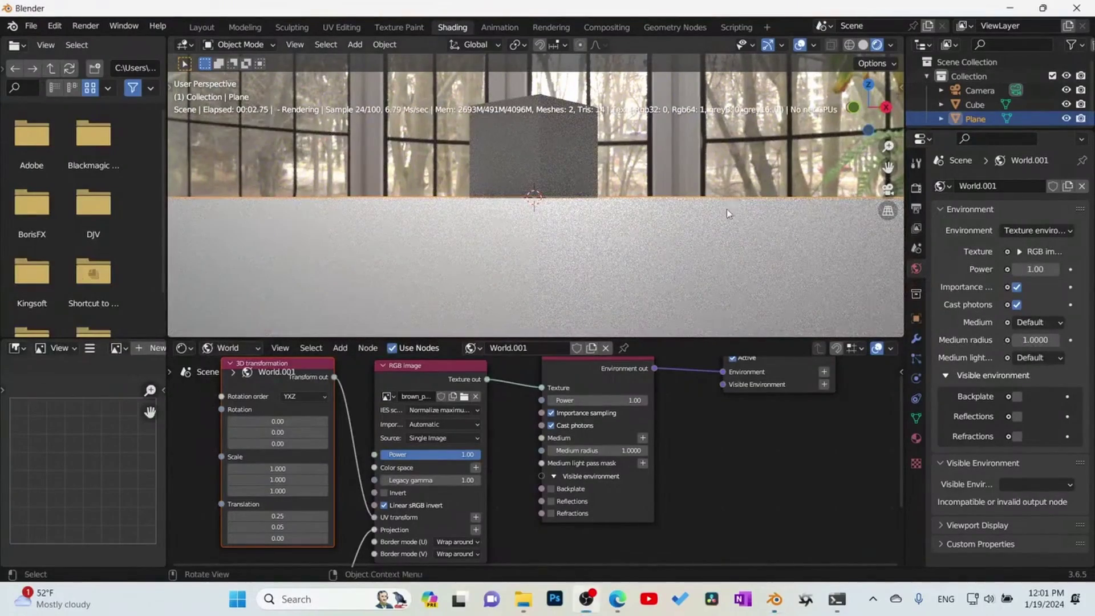
pyautogui.moveTo(727, 213); pyautogui.dragTo(581, 178, button='middle')
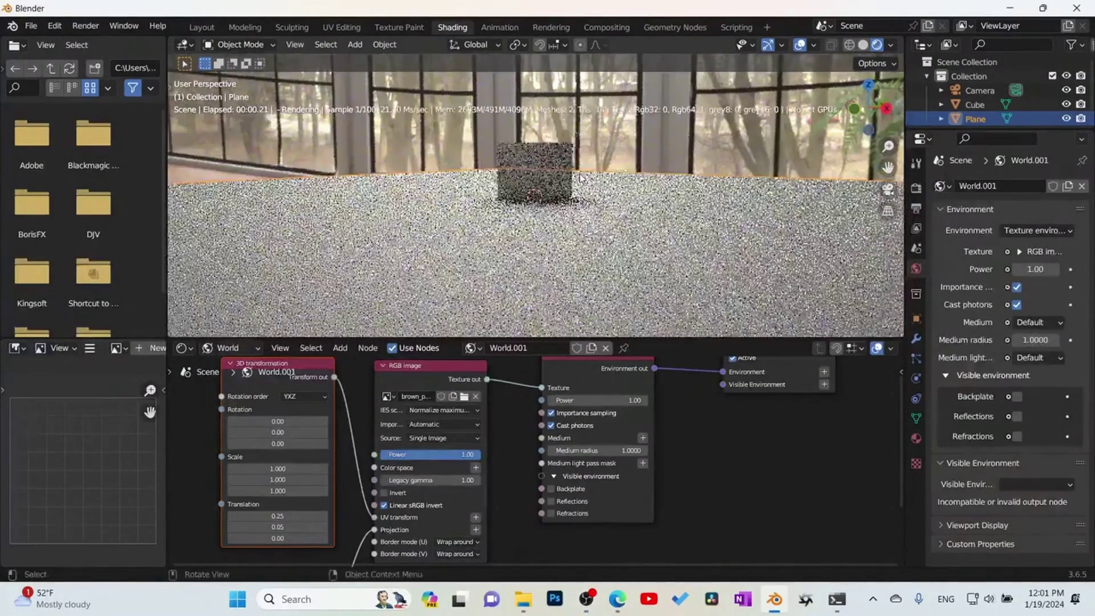
# Duplicate the RGB image node, place the copy below the Texture environment node, and move World Output farther away to make room
pyautogui.moveTo(696, 439); pyautogui.dragTo(633, 469, button='middle')
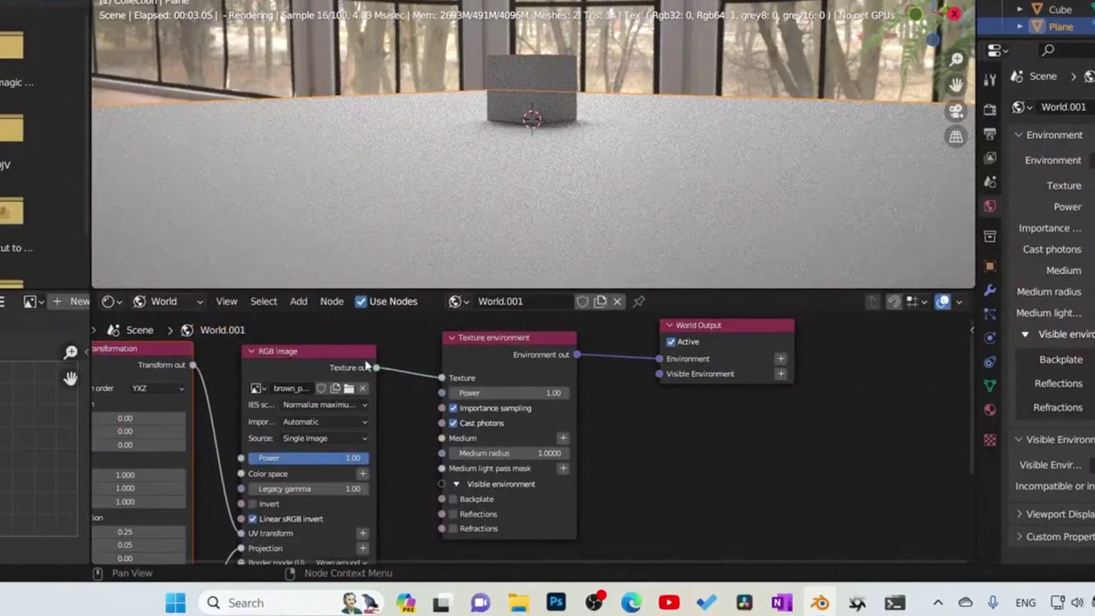
pyautogui.click(309, 353)
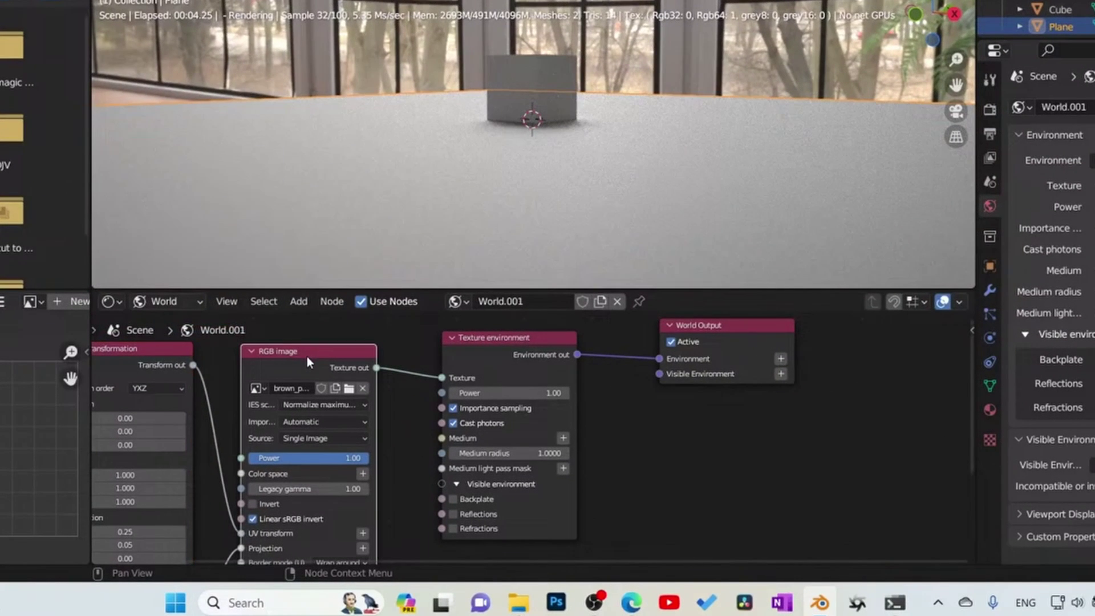
pyautogui.hotkey('shift', 'd')
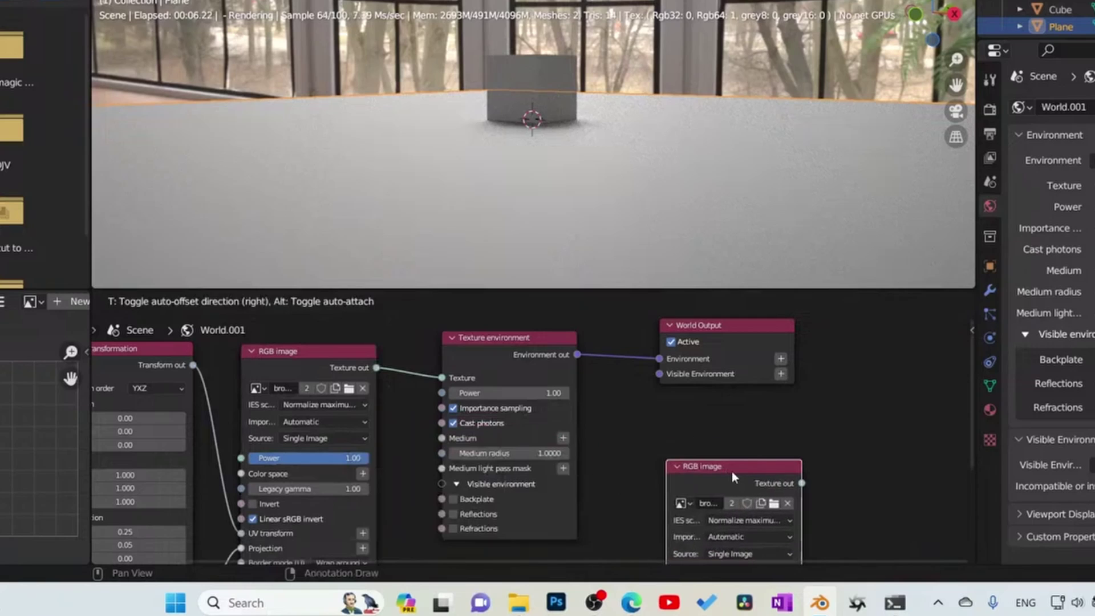
pyautogui.click(763, 441)
pyautogui.moveTo(763, 441); pyautogui.dragTo(738, 435, button='middle')
pyautogui.moveTo(708, 339); pyautogui.dragTo(899, 345)
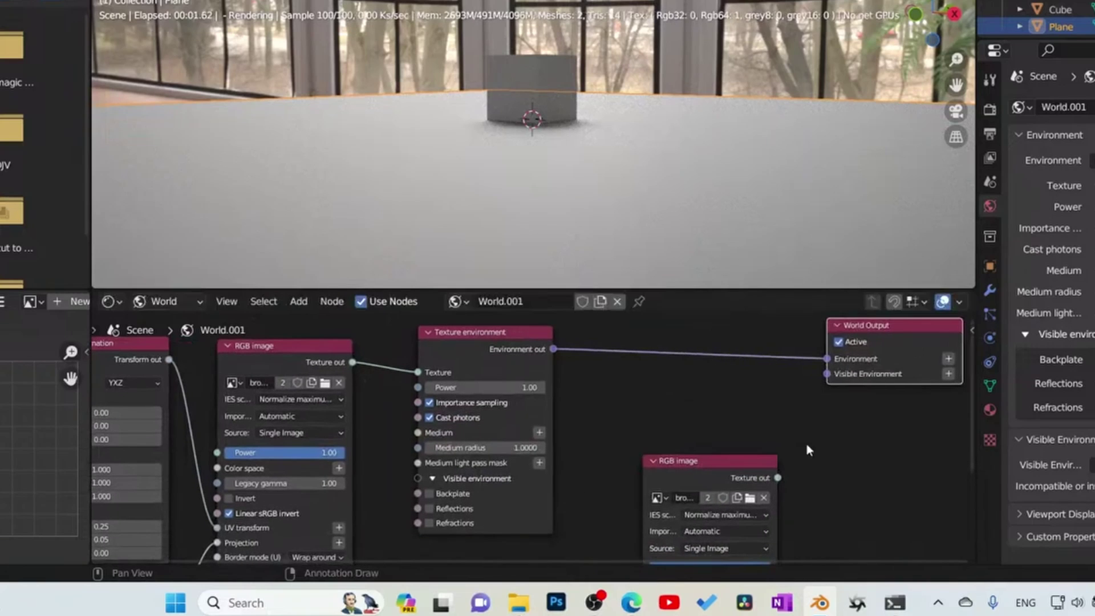
pyautogui.moveTo(744, 474); pyautogui.dragTo(690, 514)
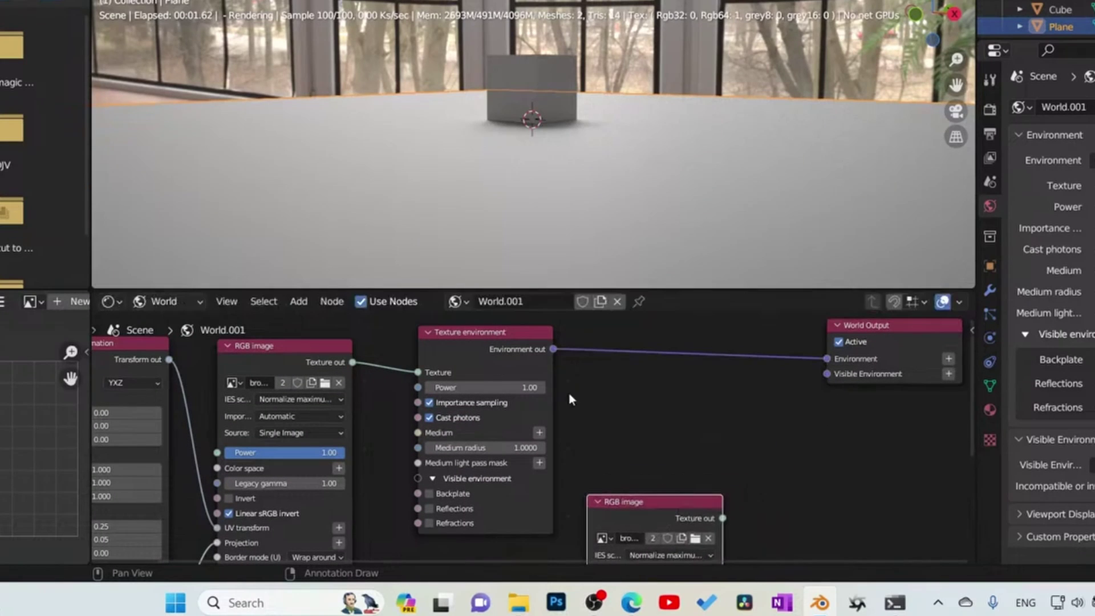
# Duplicate the Texture environment node, connect it to World Output's Visible Environment, and feed its Texture from the duplicated RGB image node
pyautogui.click(495, 362)
pyautogui.hotkey('shift', 'd')
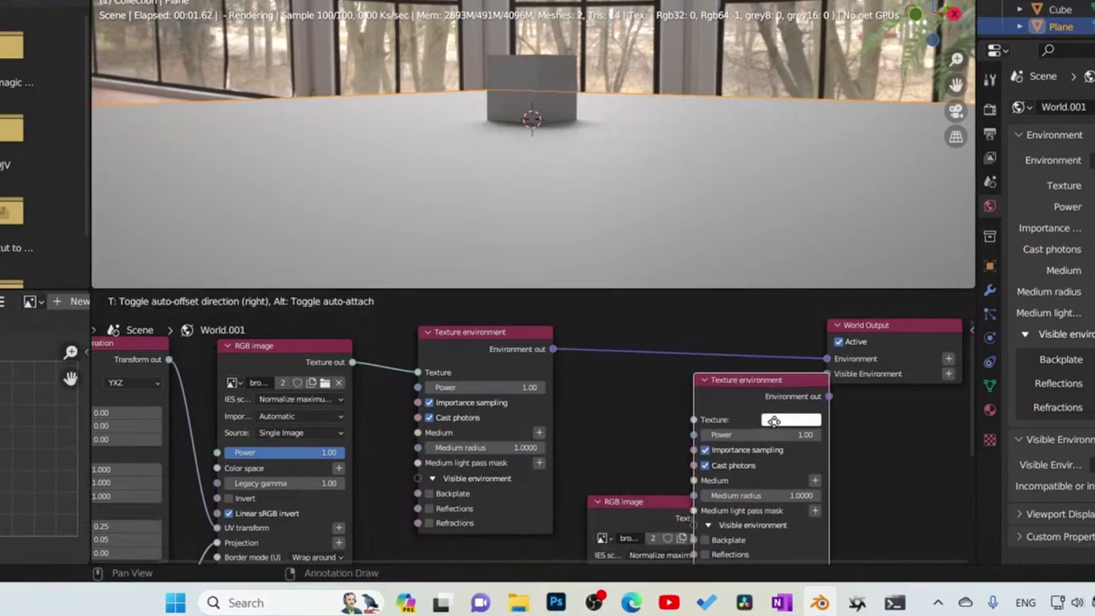
pyautogui.click(823, 392)
pyautogui.moveTo(833, 412); pyautogui.dragTo(837, 374)
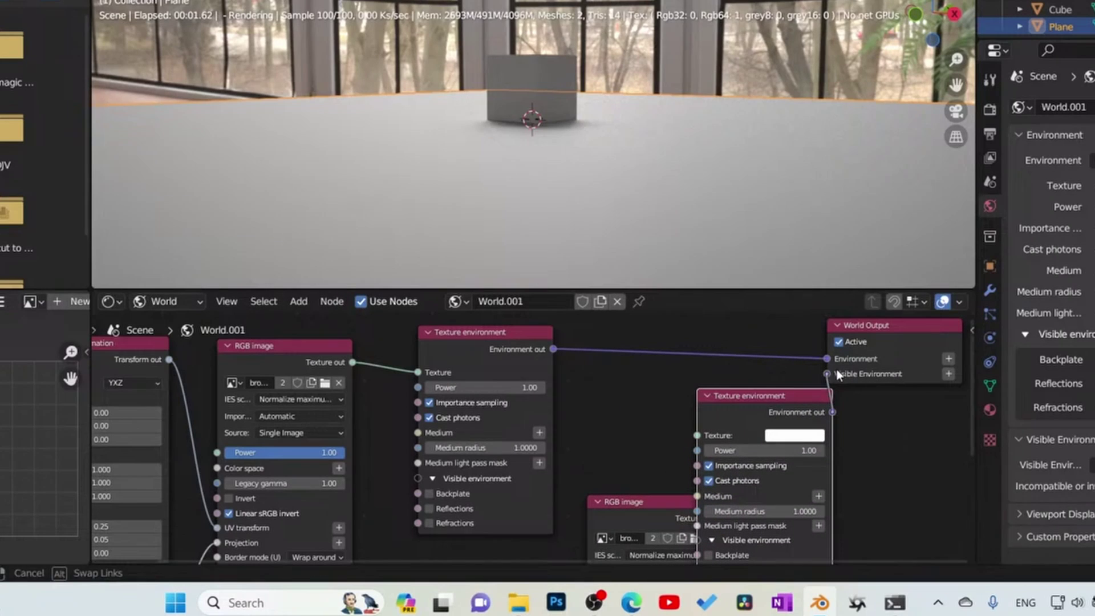
pyautogui.moveTo(645, 505); pyautogui.dragTo(649, 419)
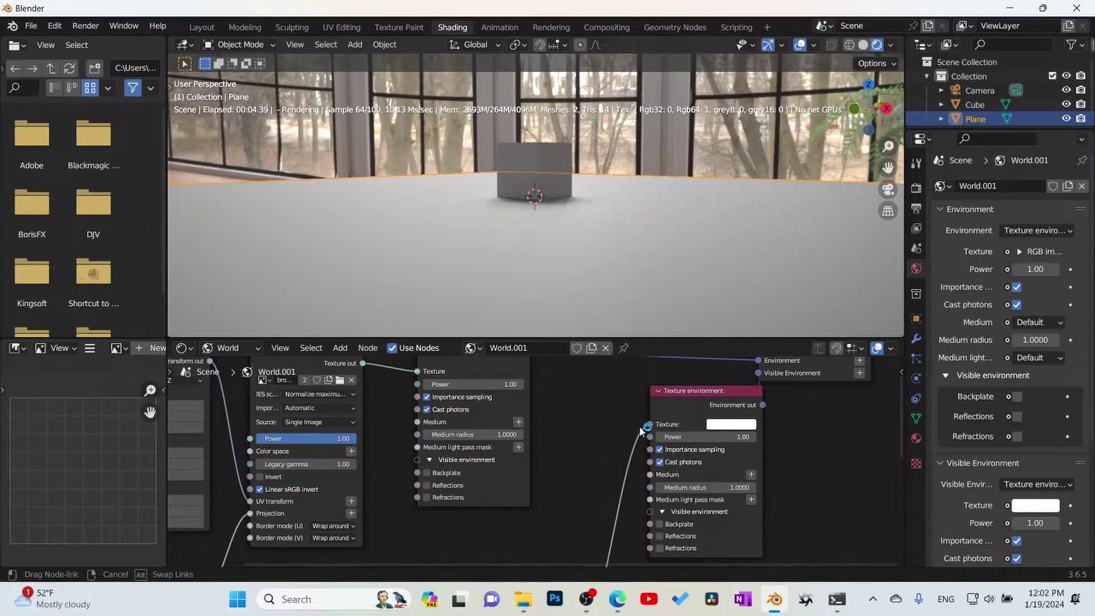
# Load ennis.hdr from the HDRI folder into the duplicated RGB image node and place the node beneath the Texture environment nodes
pyautogui.keyDown('shift'); pyautogui.scroll(-5, 523, 502); pyautogui.keyUp('shift')
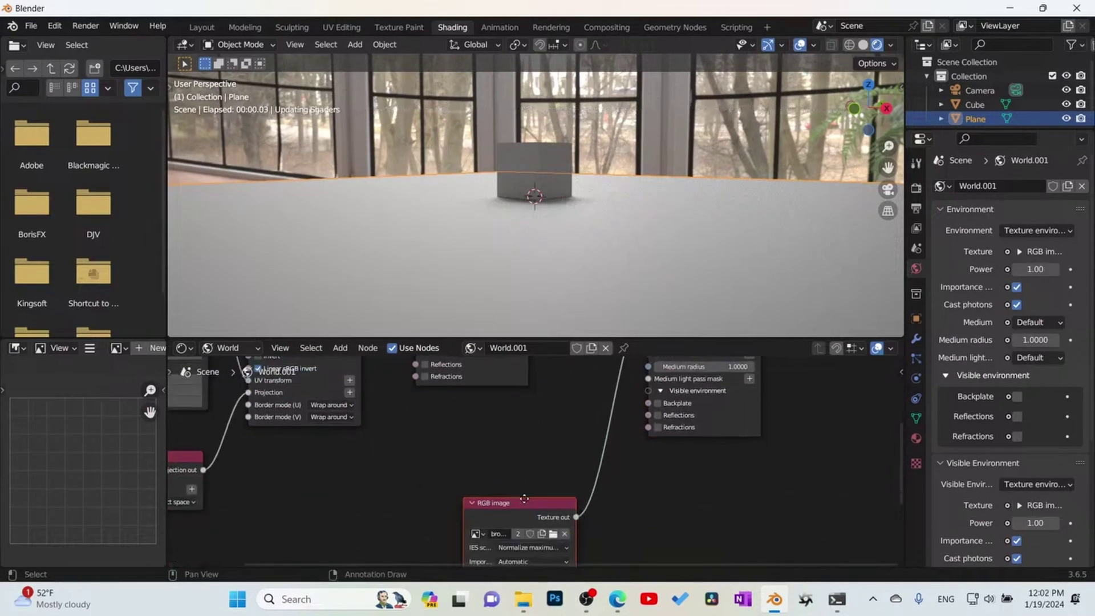
pyautogui.moveTo(524, 499); pyautogui.dragTo(522, 442)
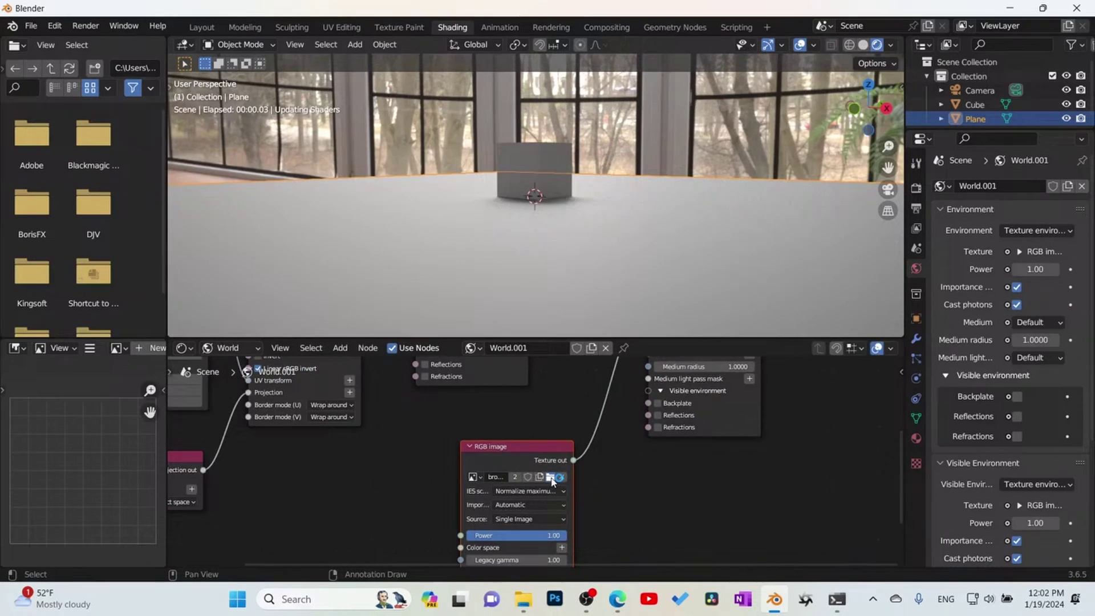
pyautogui.click(551, 478)
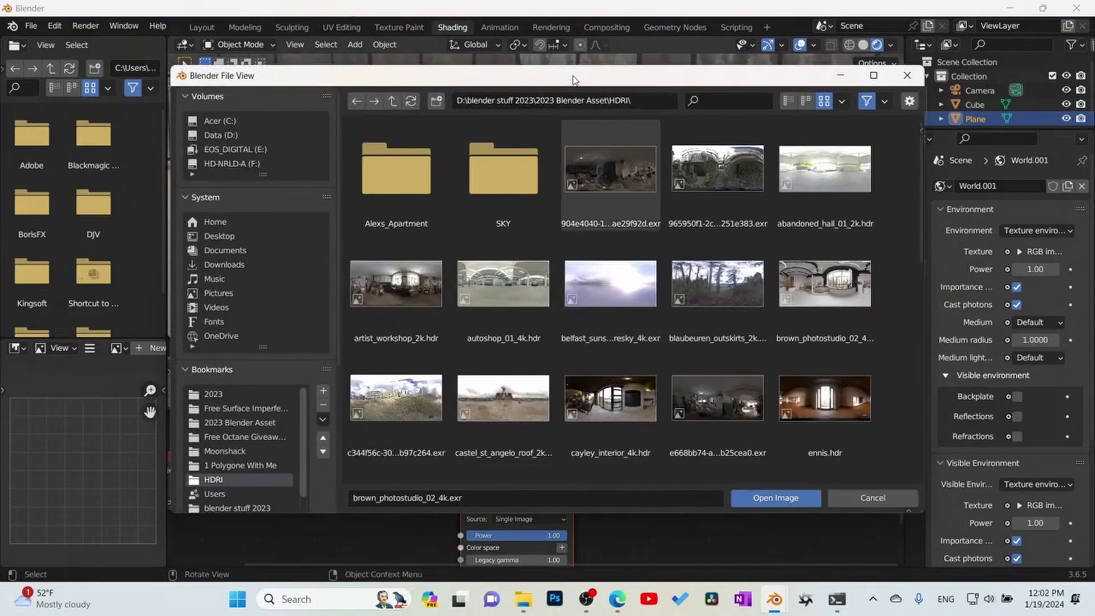
pyautogui.moveTo(573, 80); pyautogui.dragTo(560, 44)
pyautogui.click(763, 461)
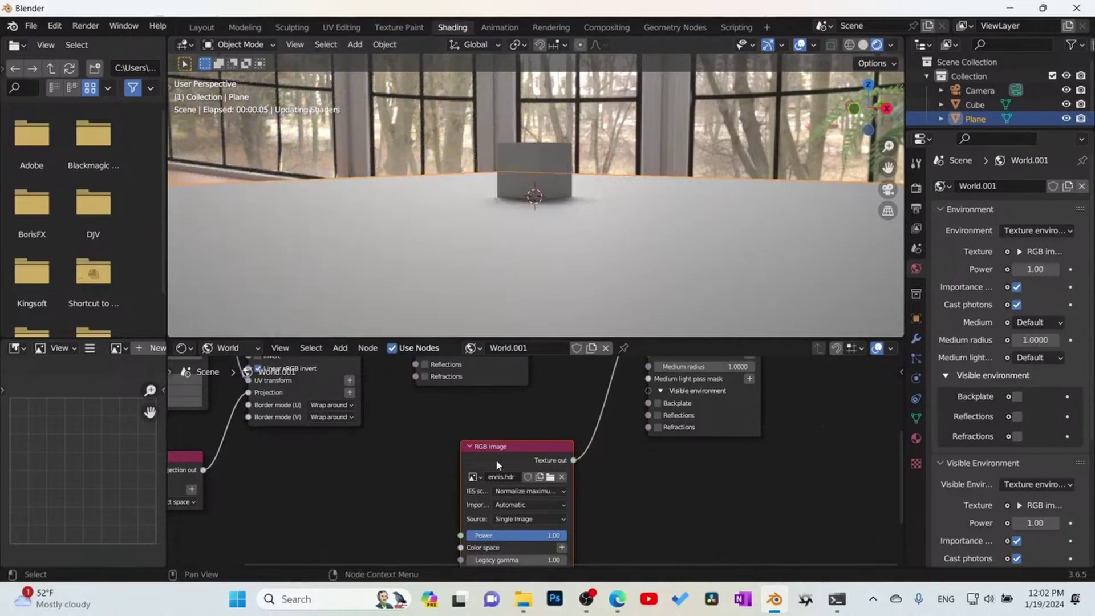
pyautogui.moveTo(497, 465); pyautogui.dragTo(532, 423)
pyautogui.scroll(-2, 618, 453)
pyautogui.moveTo(617, 454); pyautogui.dragTo(634, 522, button='middle')
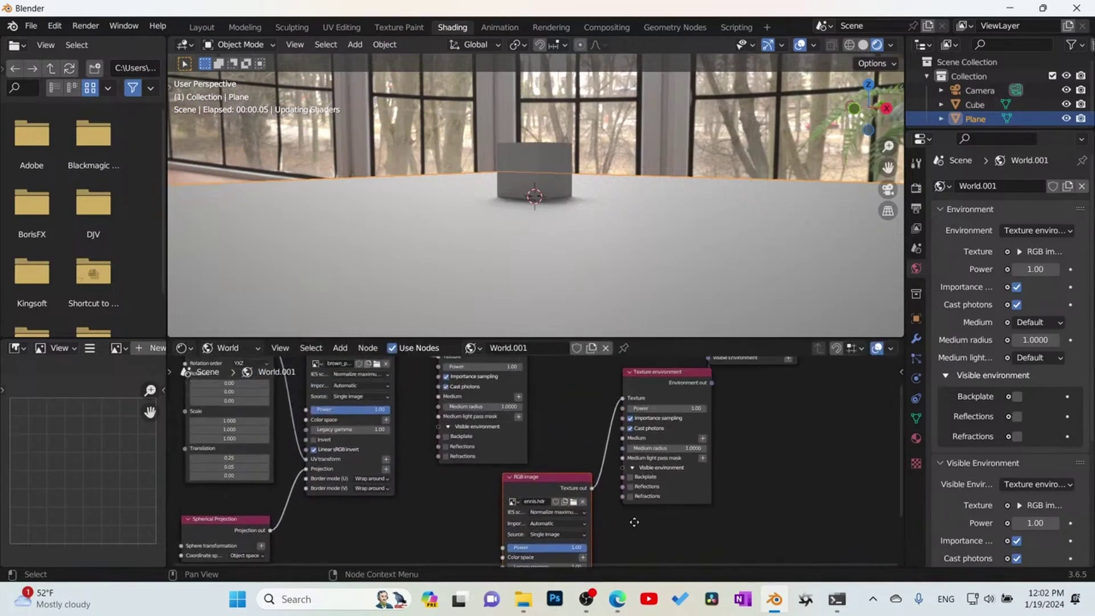
pyautogui.moveTo(550, 487); pyautogui.dragTo(512, 486)
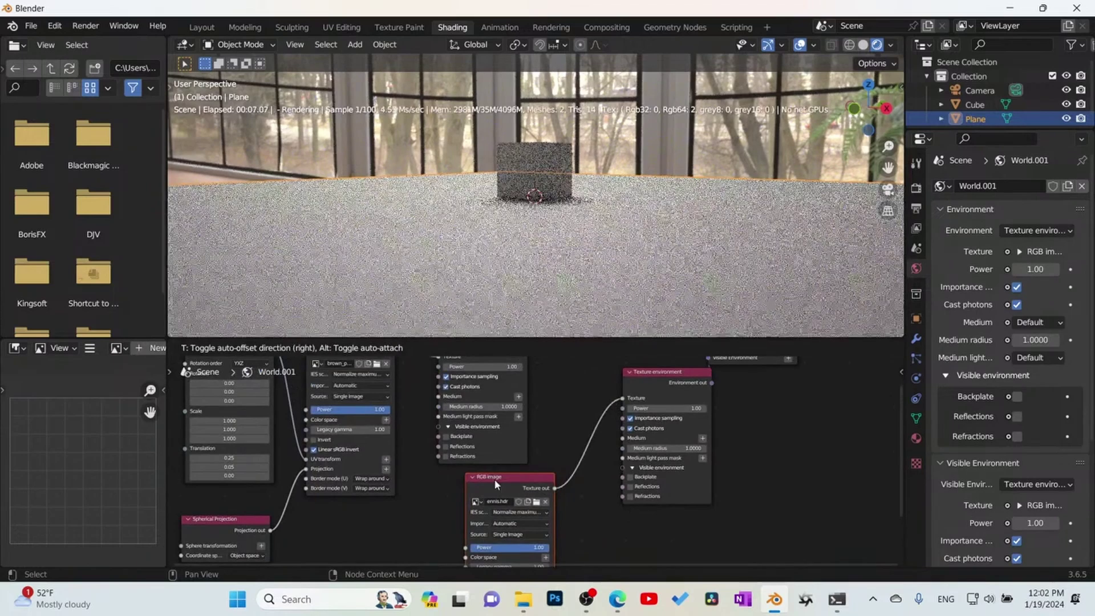
pyautogui.scroll(4, 572, 482)
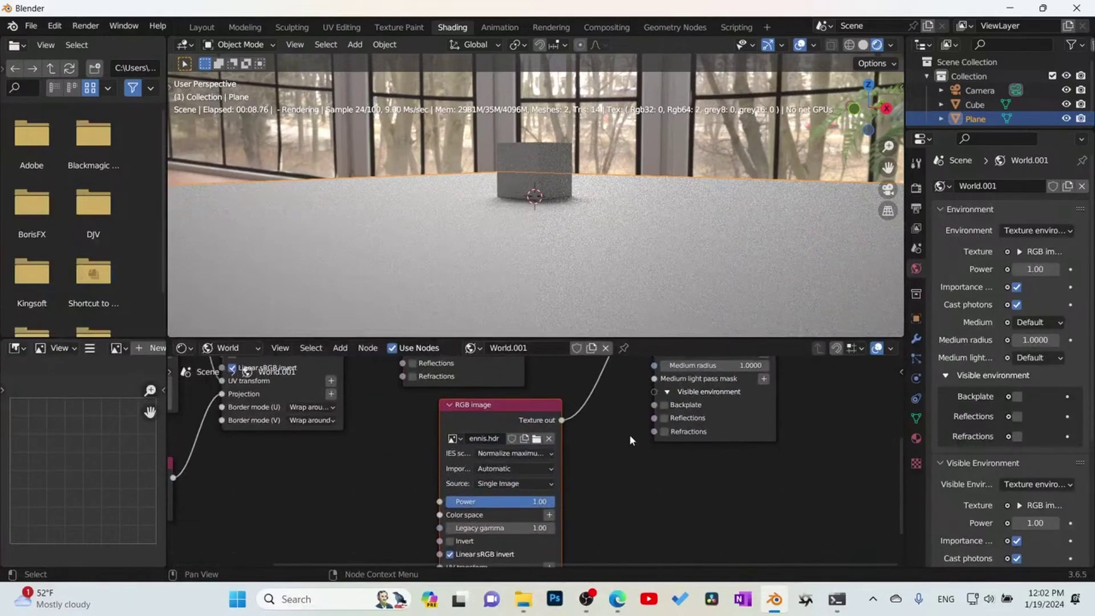
# Shift the World Output node slightly aside and enable Backplate in the second Texture environment node's visible environment options
pyautogui.moveTo(616, 473); pyautogui.dragTo(591, 519, button='middle')
pyautogui.moveTo(642, 384); pyautogui.dragTo(584, 490, button='middle')
pyautogui.moveTo(741, 383); pyautogui.dragTo(765, 383)
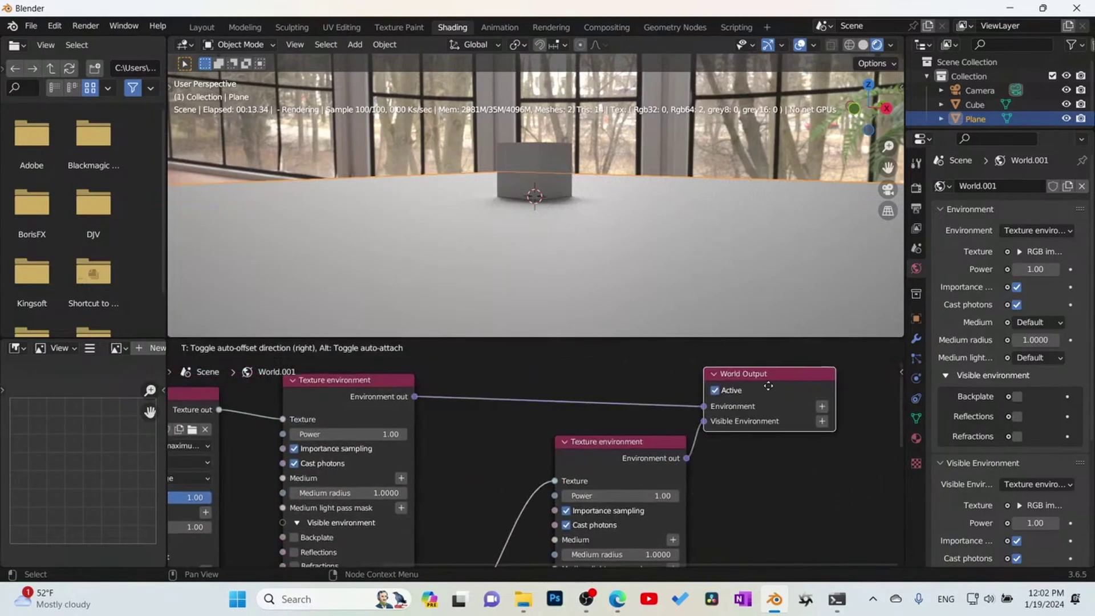
pyautogui.moveTo(684, 562); pyautogui.dragTo(651, 543, button='middle')
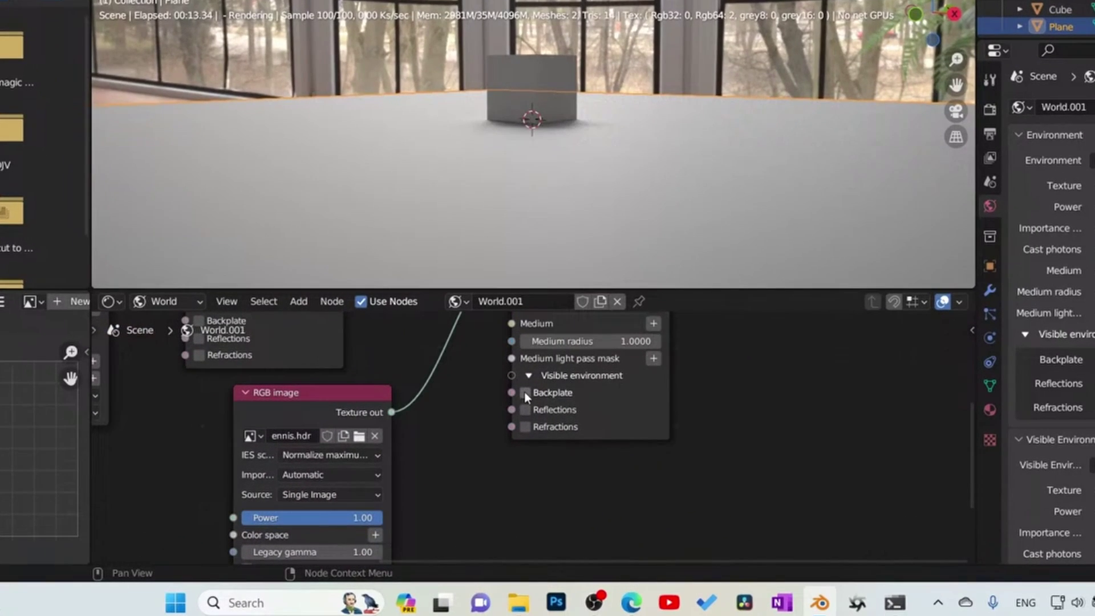
pyautogui.click(529, 422)
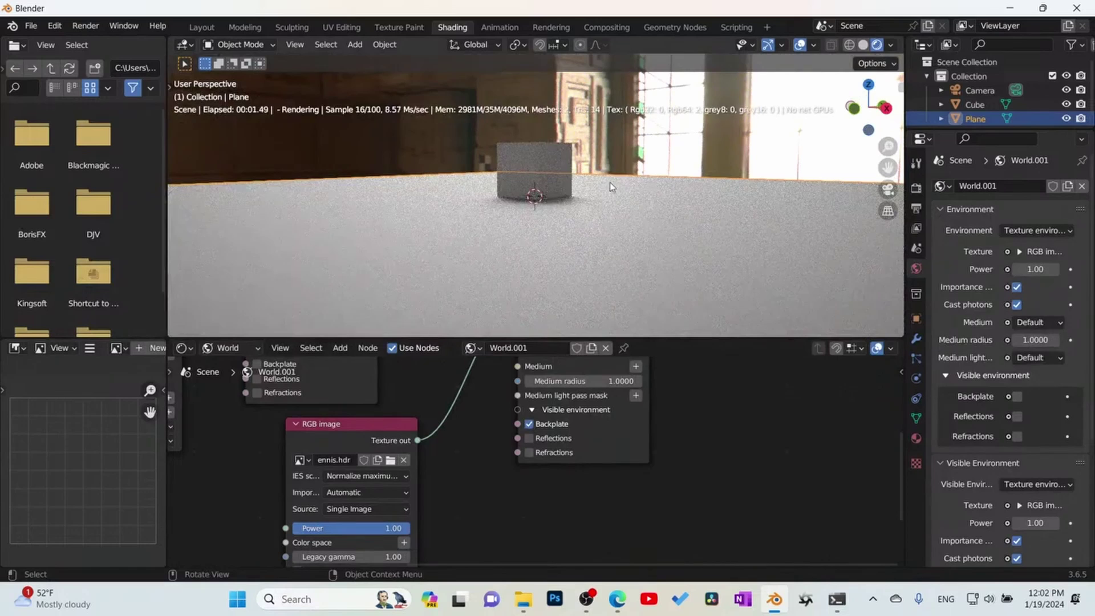
# Add a 3D transformation to the ennis.hdr image's UV transform and set its first two Translation values to 0.37 and 0.02
pyautogui.moveTo(449, 450); pyautogui.dragTo(492, 440, button='middle')
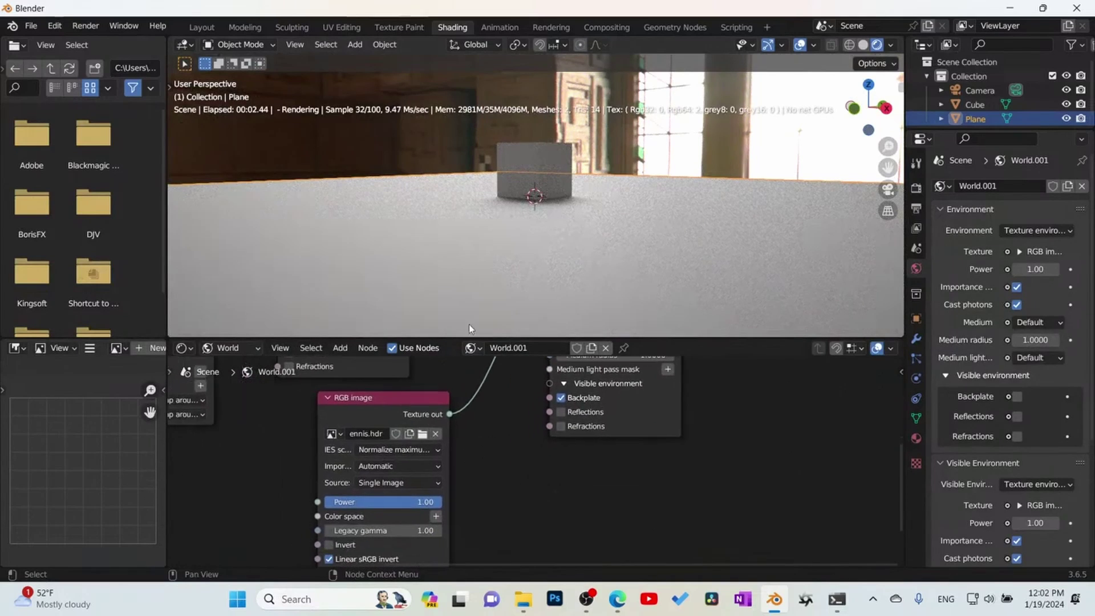
pyautogui.moveTo(480, 512); pyautogui.dragTo(487, 474, button='middle')
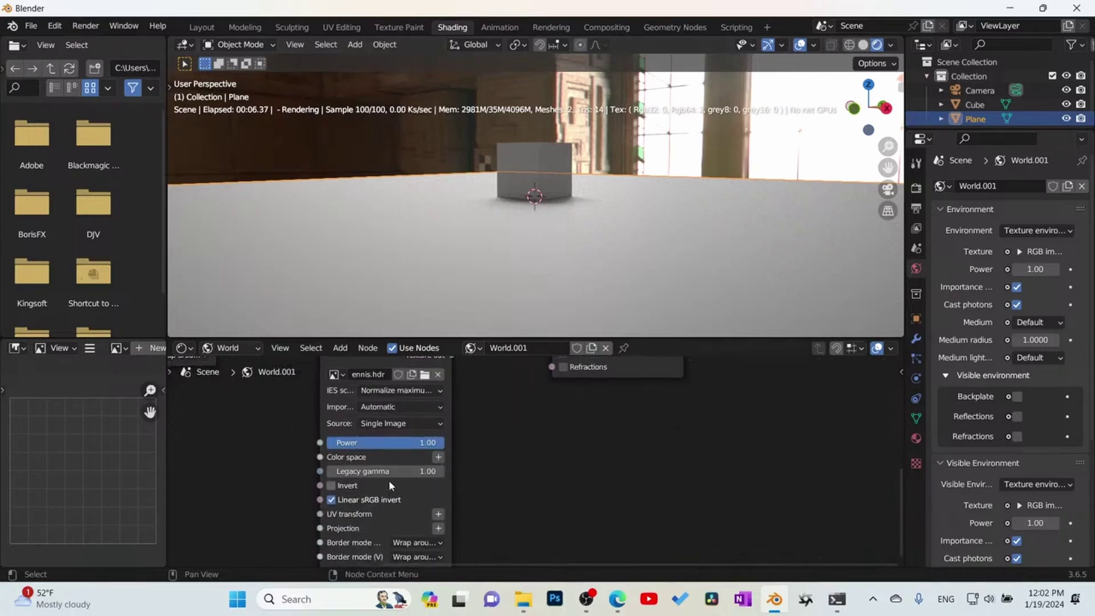
pyautogui.moveTo(611, 489); pyautogui.dragTo(726, 521, button='middle')
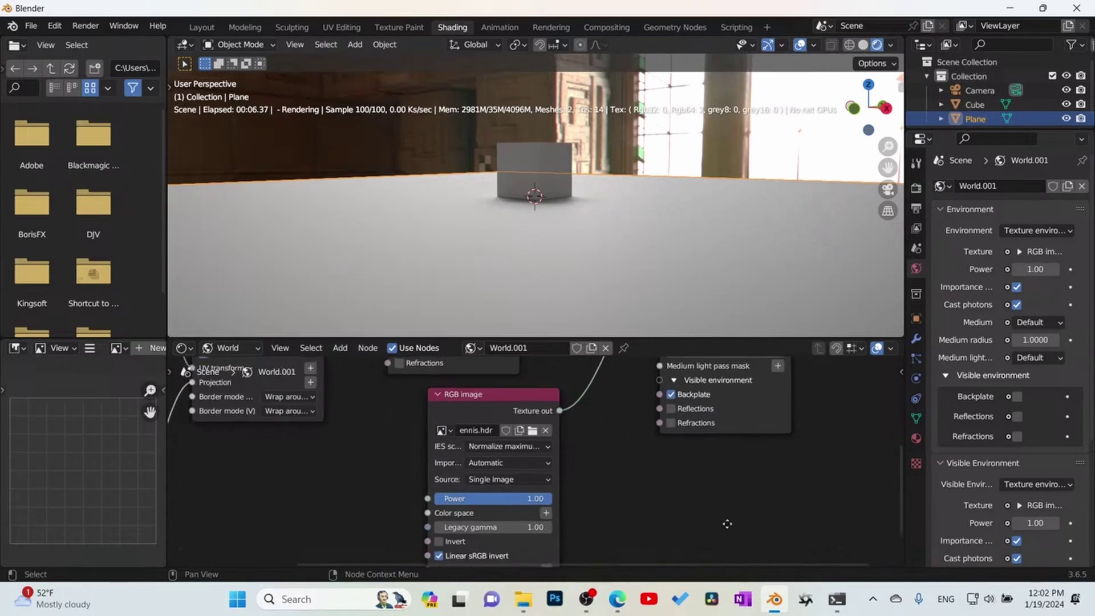
pyautogui.scroll(-2, 707, 501)
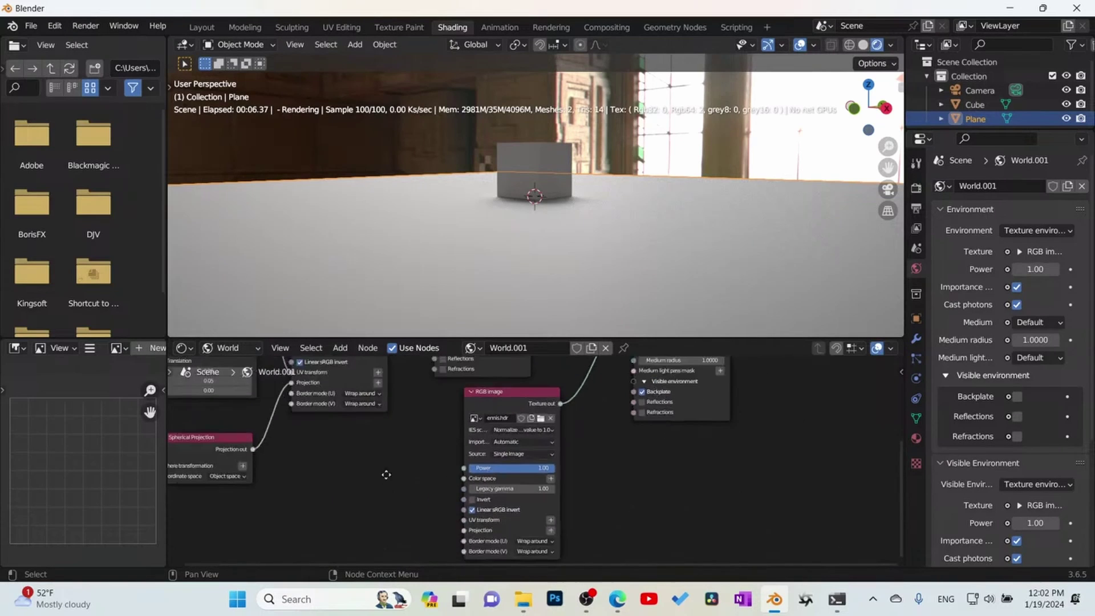
pyautogui.moveTo(386, 492); pyautogui.dragTo(387, 478, button='middle')
pyautogui.click(551, 506)
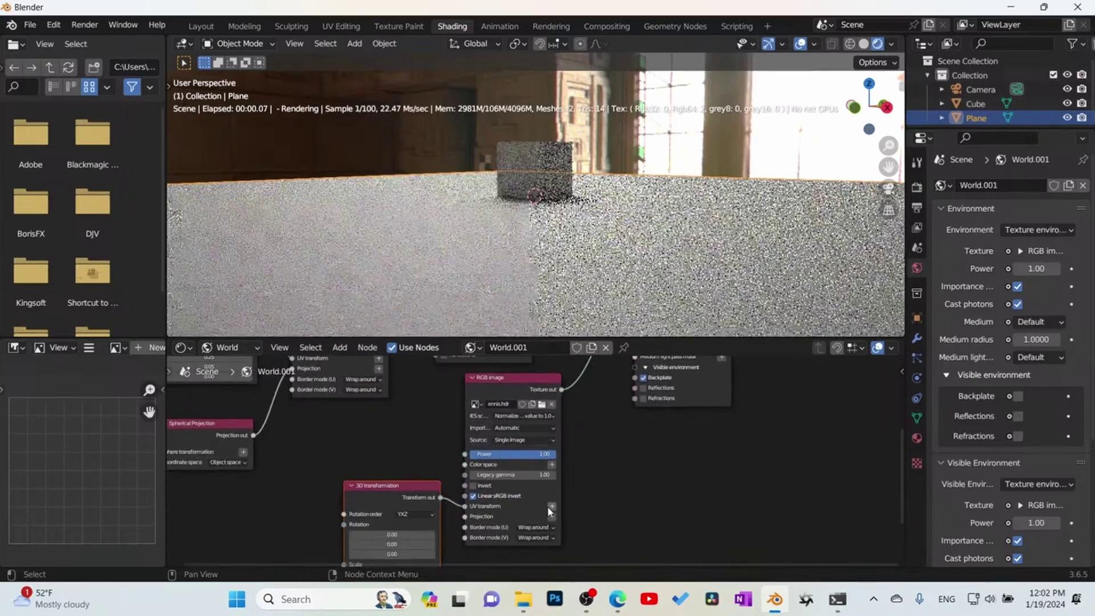
pyautogui.click(380, 398)
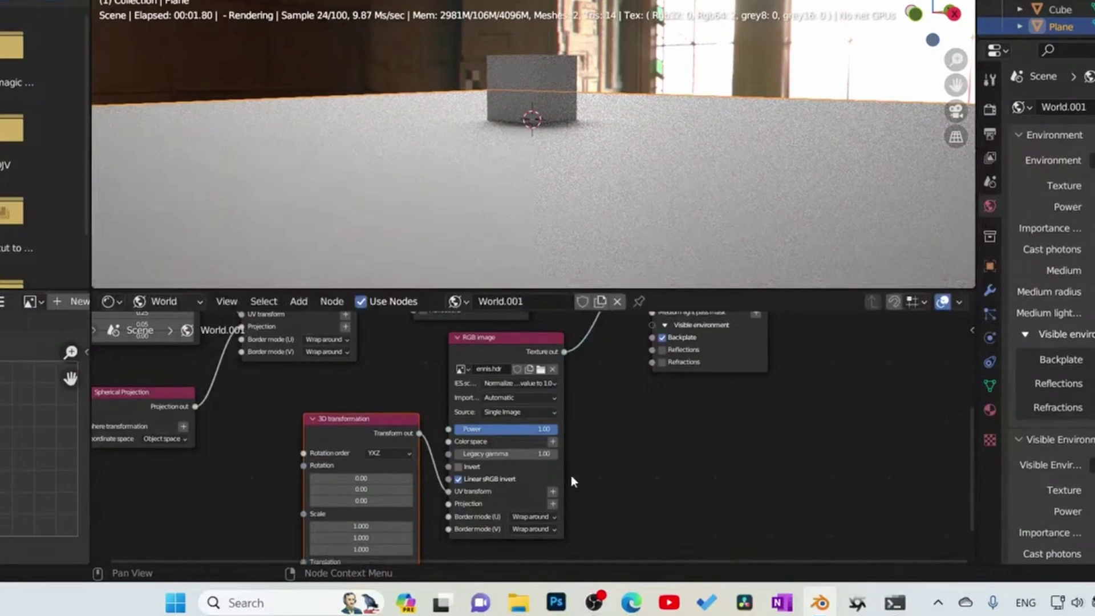
pyautogui.moveTo(372, 515); pyautogui.dragTo(375, 463, button='middle')
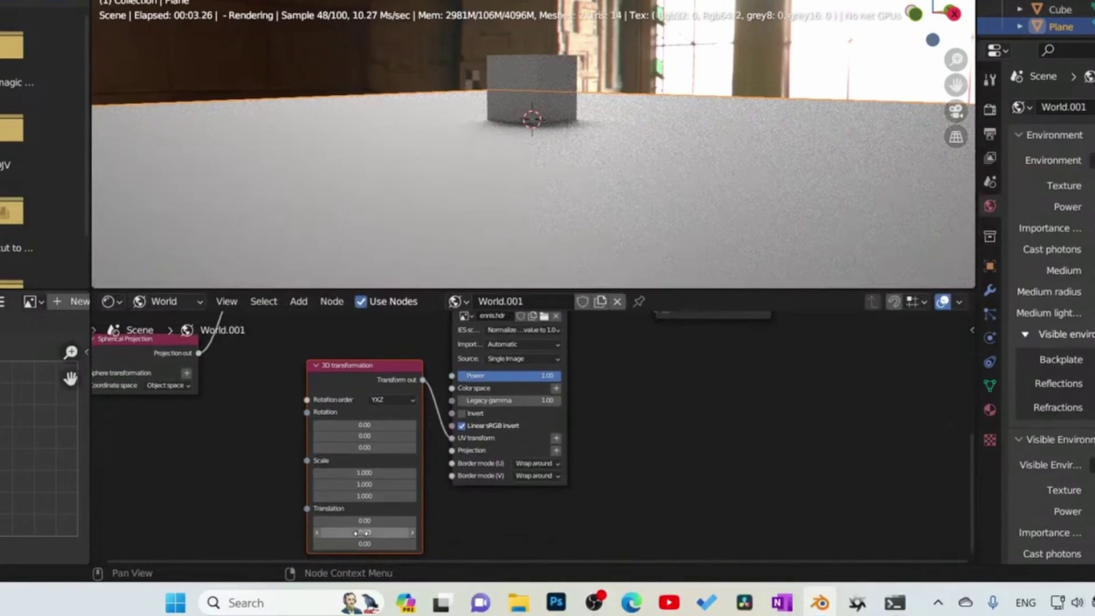
pyautogui.moveTo(364, 520); pyautogui.dragTo(380, 541)
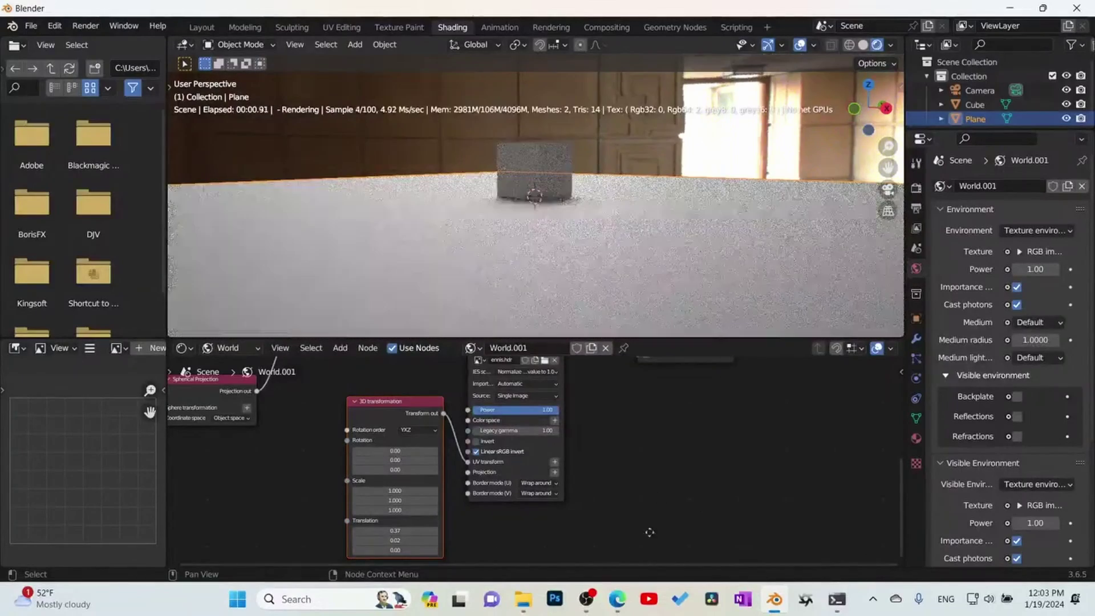
# Delete the ennis.hdr RGB image node together with its 3D transformation node
pyautogui.moveTo(650, 532); pyautogui.dragTo(615, 556, button='middle')
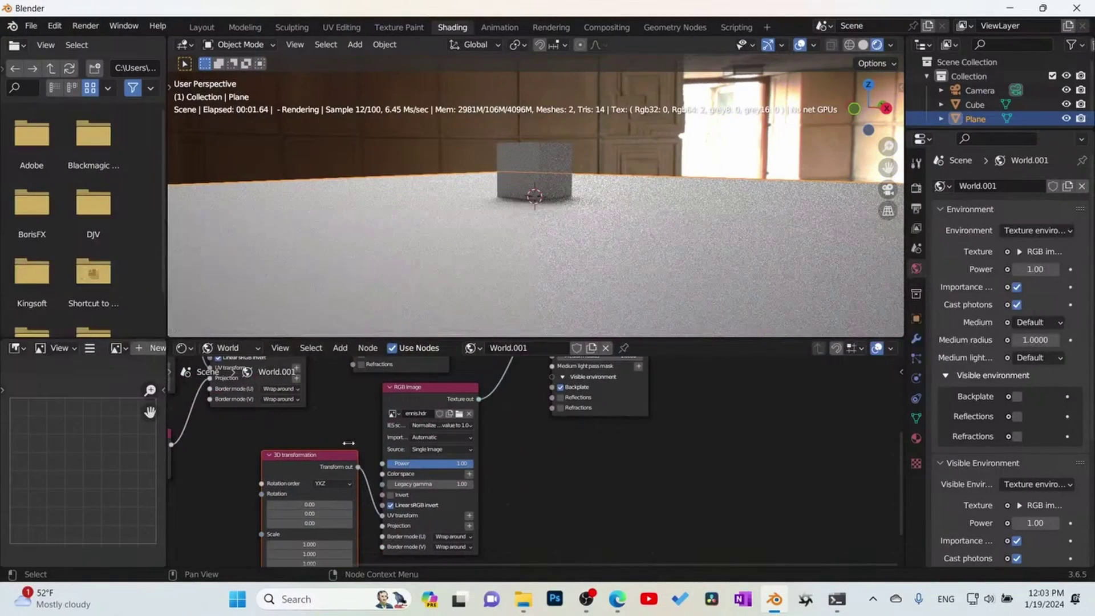
pyautogui.moveTo(384, 498); pyautogui.dragTo(451, 505)
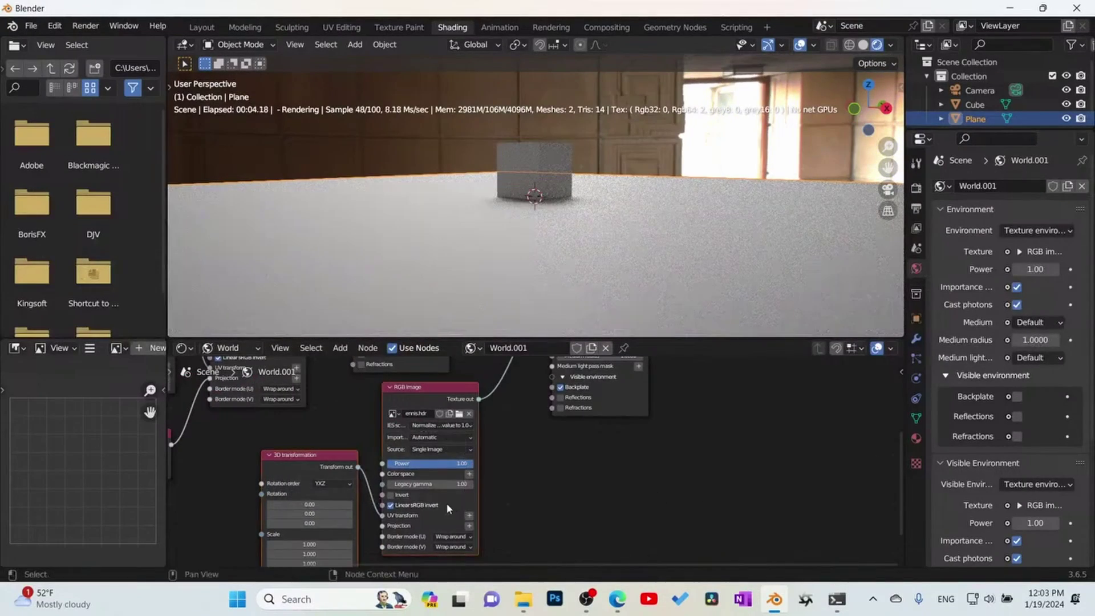
pyautogui.press('Delete')
# Set the second Texture environment node's Texture color to light blue as a solid backplate behind the scene
pyautogui.moveTo(514, 452); pyautogui.dragTo(630, 479, button='middle')
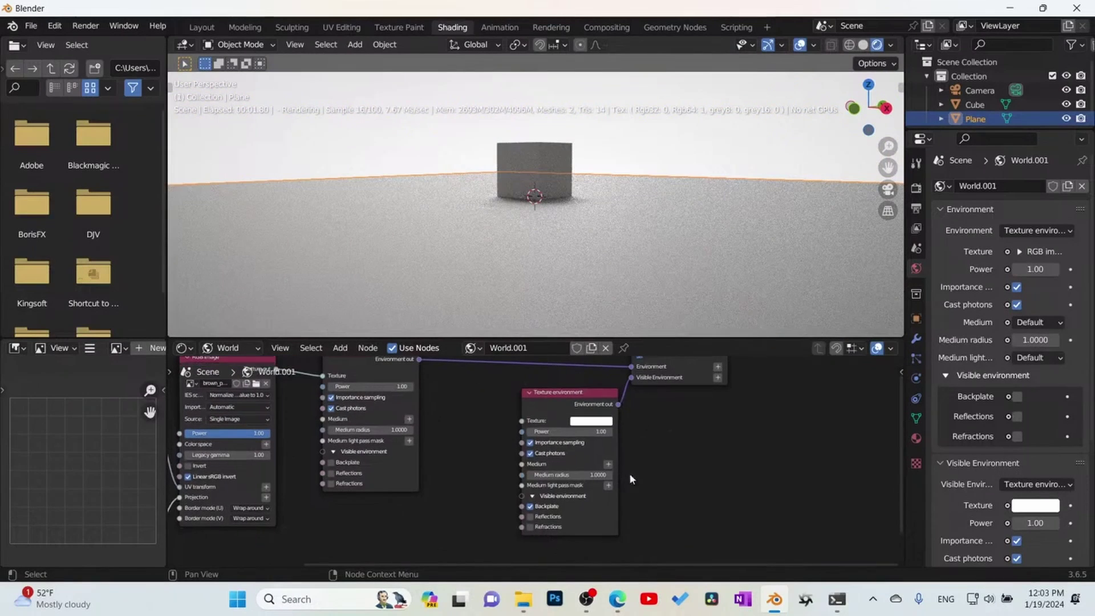
pyautogui.click(592, 420)
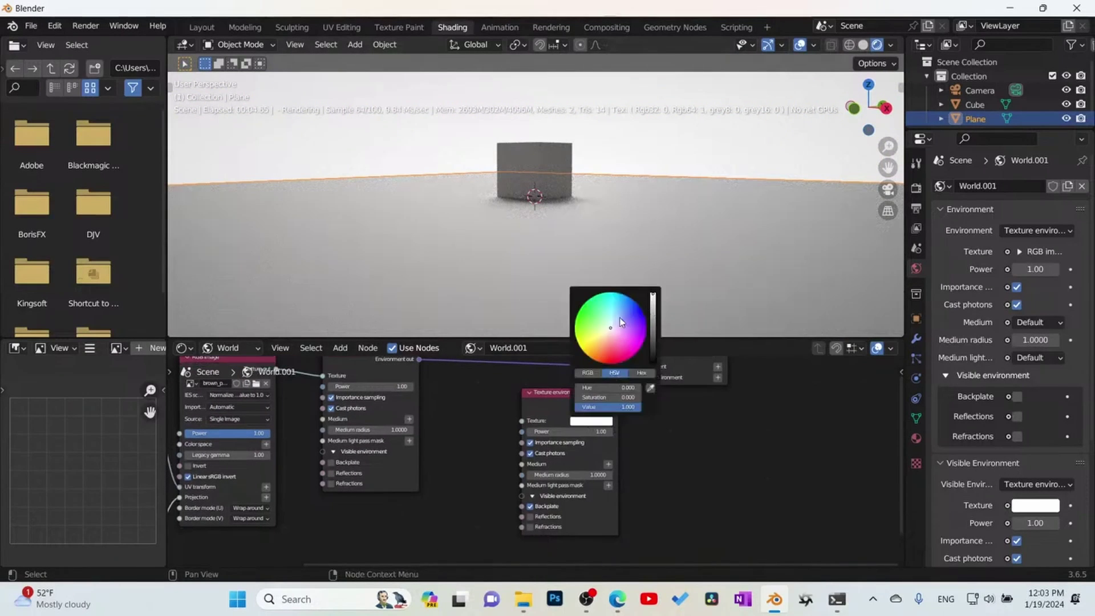
pyautogui.click(630, 316)
pyautogui.moveTo(686, 472); pyautogui.dragTo(697, 449, button='middle')
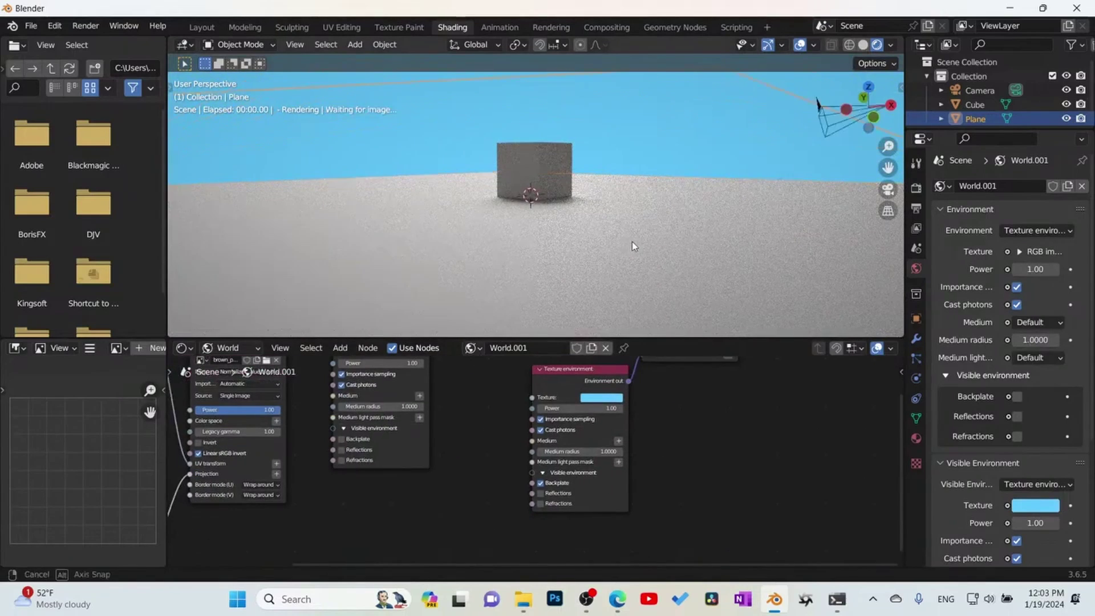
# Switch to the Layout workspace and look at the cube and plane through the scene camera
pyautogui.moveTo(633, 242); pyautogui.dragTo(588, 308, button='middle')
pyautogui.click(202, 28)
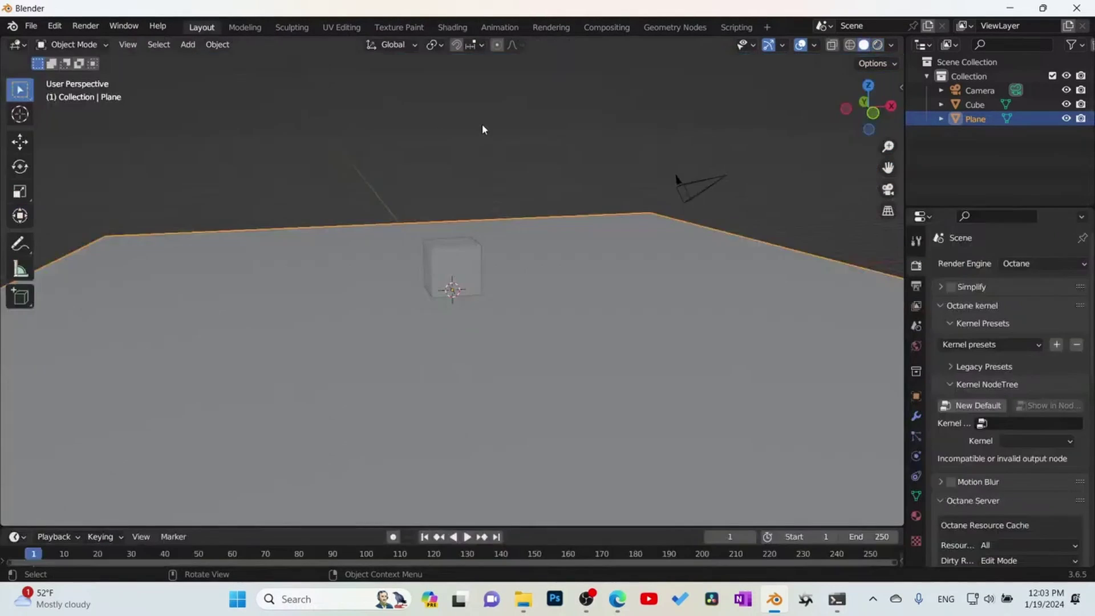
pyautogui.press('KP_0')
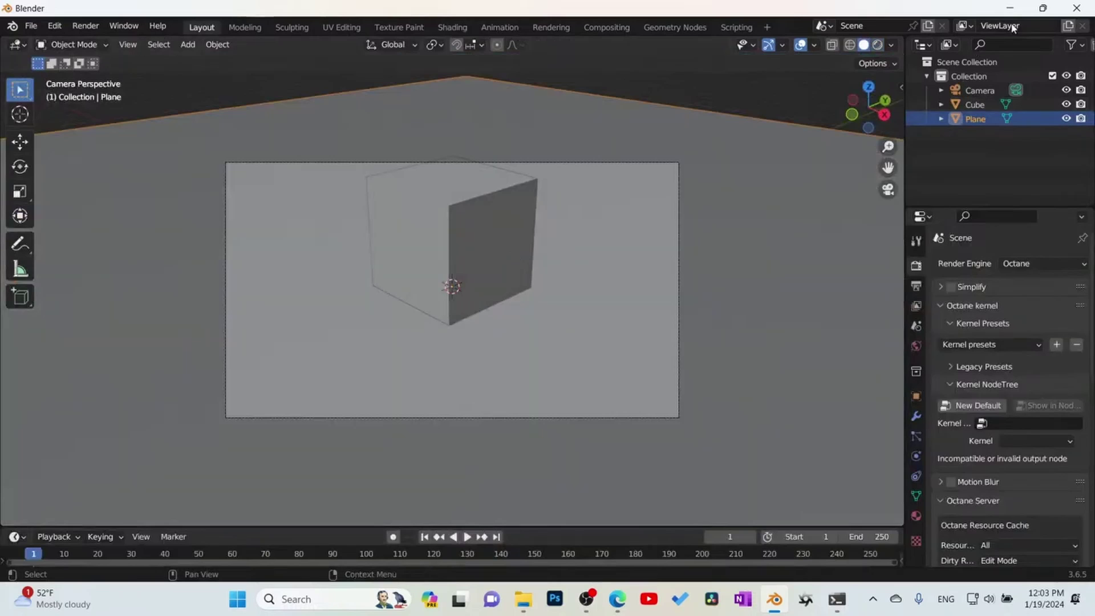
pyautogui.click(878, 45)
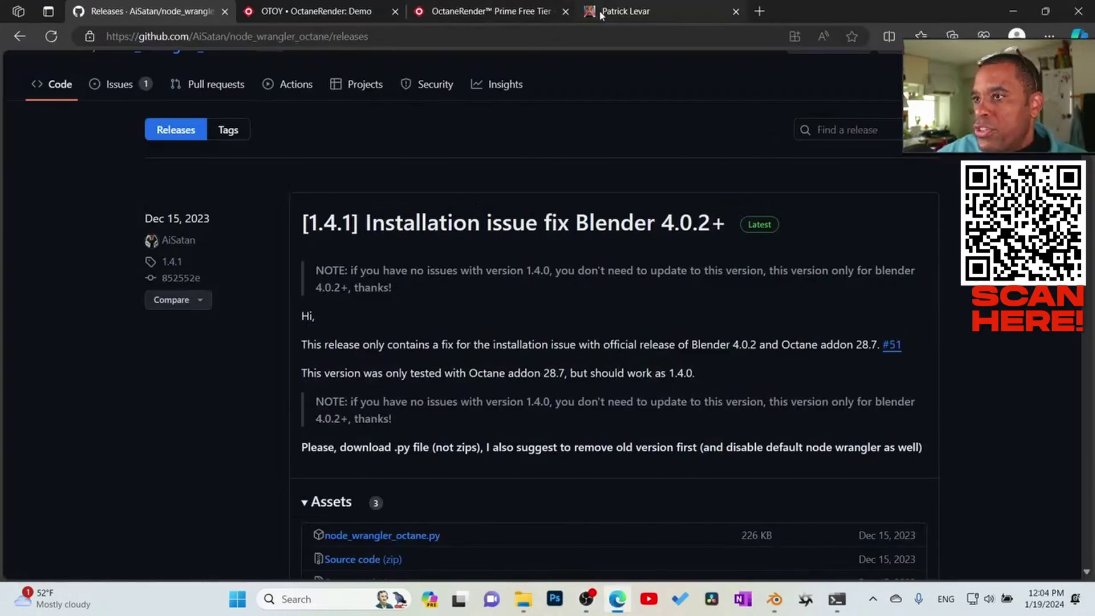
# In the browser, look through the Gumroad store's Blender Octane products, from the basic materials guide to the setup file
pyautogui.click(601, 14)
pyautogui.scroll(-5, 418, 247)
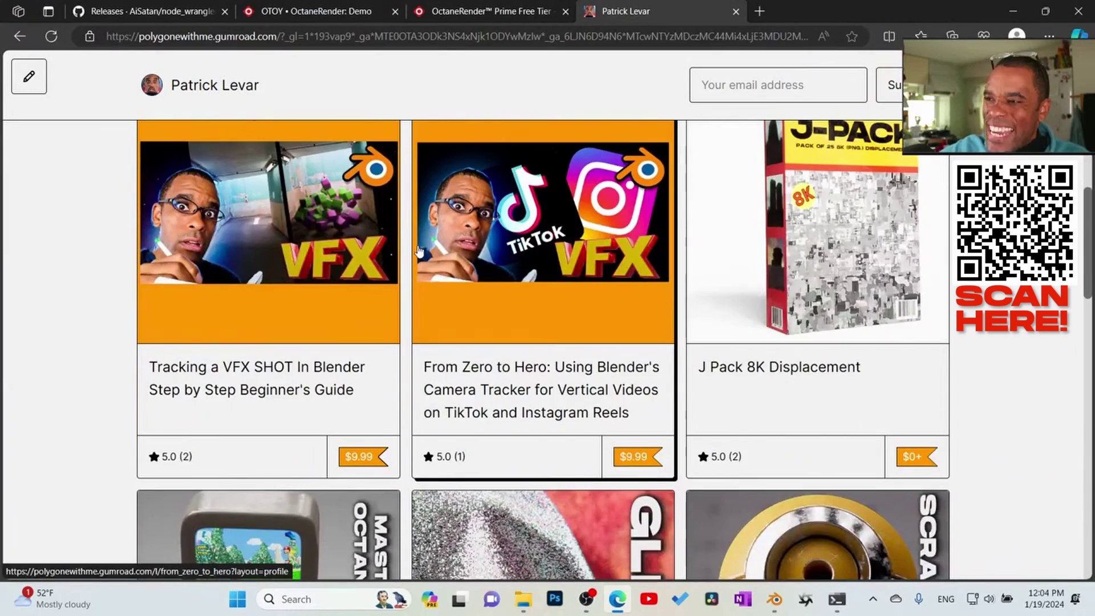
pyautogui.scroll(-5, 735, 272)
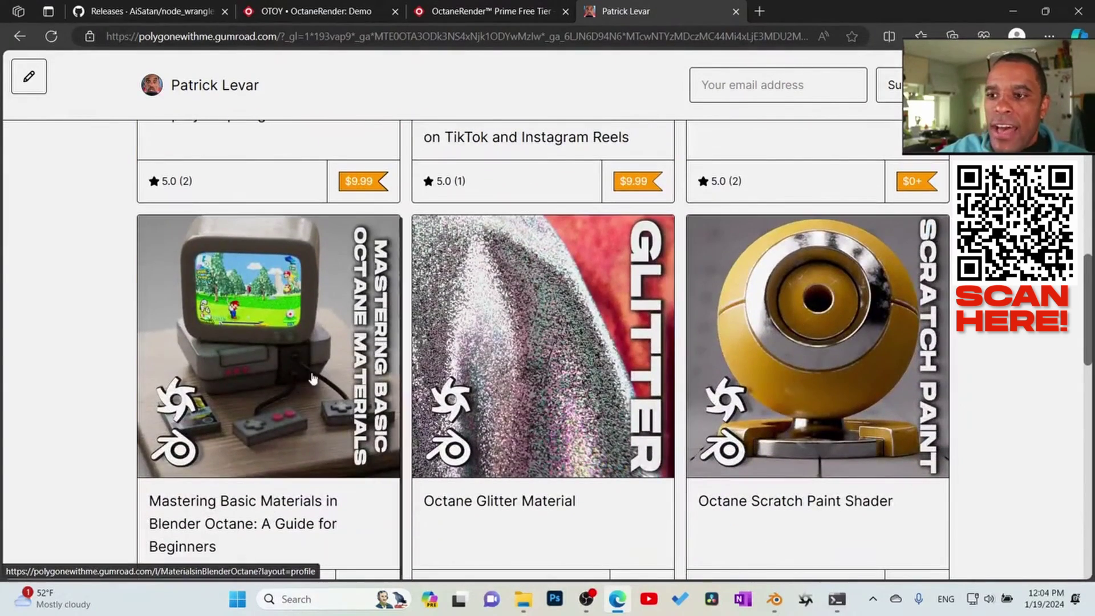
pyautogui.scroll(-1, 249, 508)
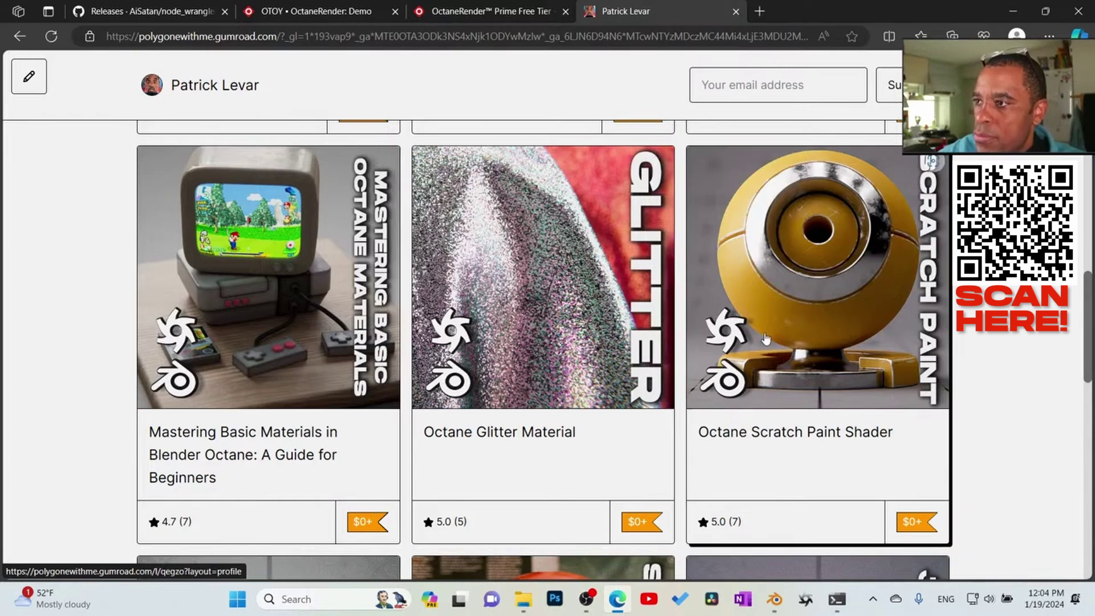
pyautogui.scroll(-6, 588, 350)
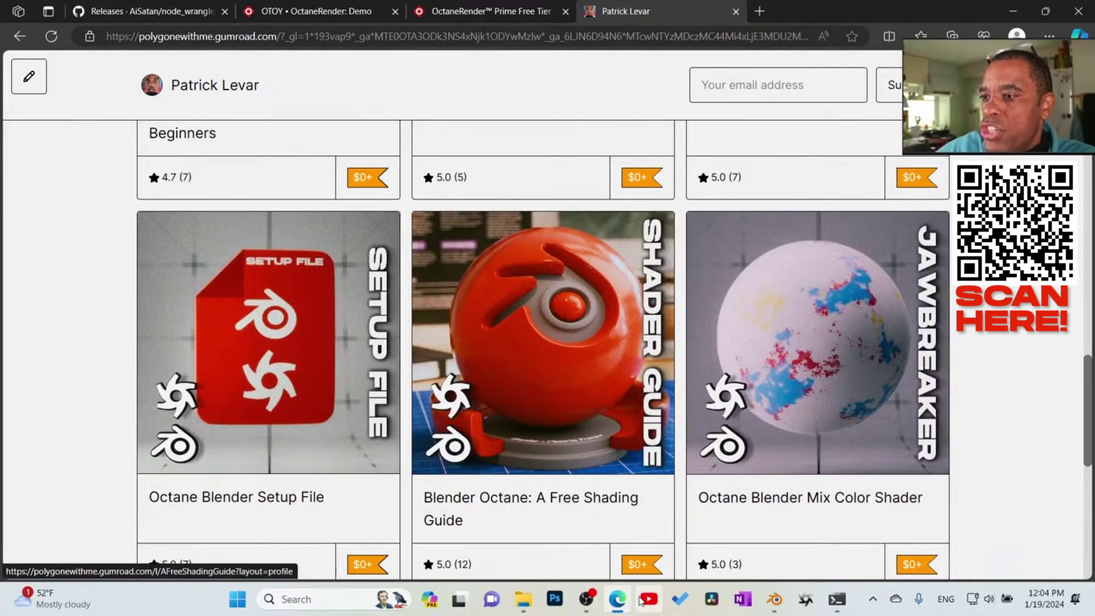
# Switch back to Blender and create a new file from the custom Octane setup template
pyautogui.click(774, 599)
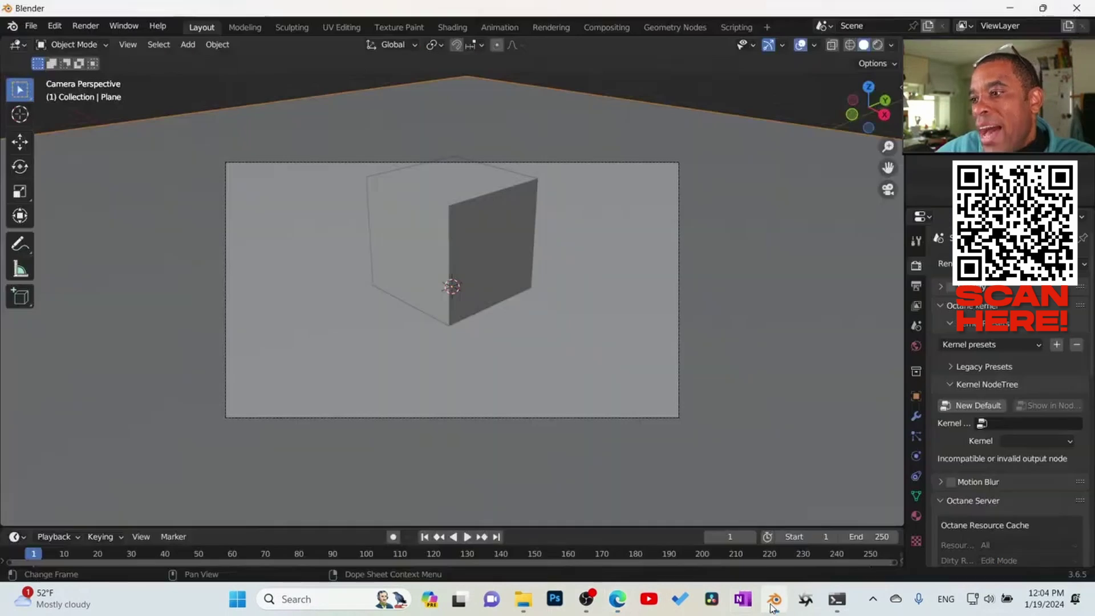
pyautogui.click(30, 25)
pyautogui.moveTo(111, 38)
pyautogui.click(220, 113)
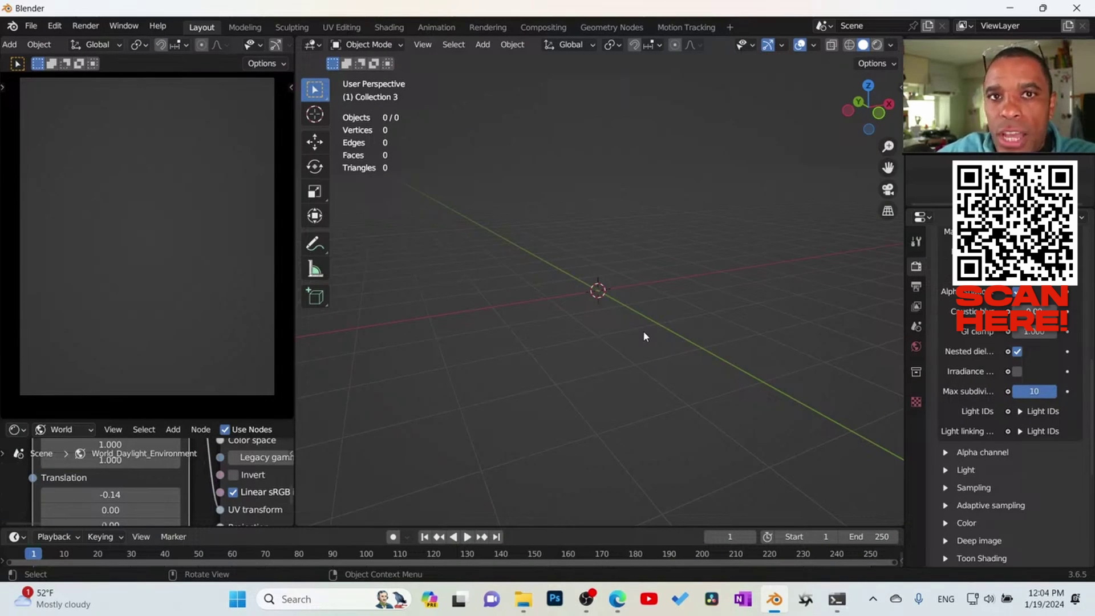
# Inspect the setup template's scene and its human reference figure from several angles beside the camera preview
pyautogui.moveTo(605, 323)
pyautogui.mouseDown(button='middle')
pyautogui.moveTo(593, 326)
pyautogui.moveTo(657, 310)
pyautogui.moveTo(589, 303)
pyautogui.moveTo(593, 322)
pyautogui.mouseUp(button='middle')
pyautogui.scroll(-4, 273, 50)
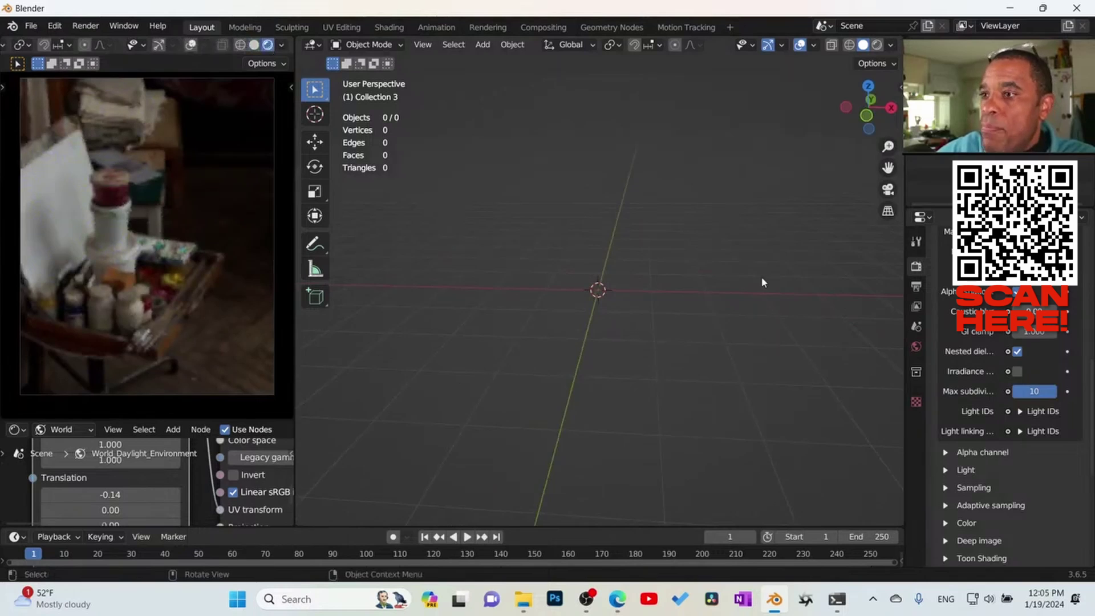
pyautogui.moveTo(595, 318)
pyautogui.mouseDown(button='middle')
pyautogui.moveTo(687, 271)
pyautogui.moveTo(605, 320)
pyautogui.mouseUp(button='middle')
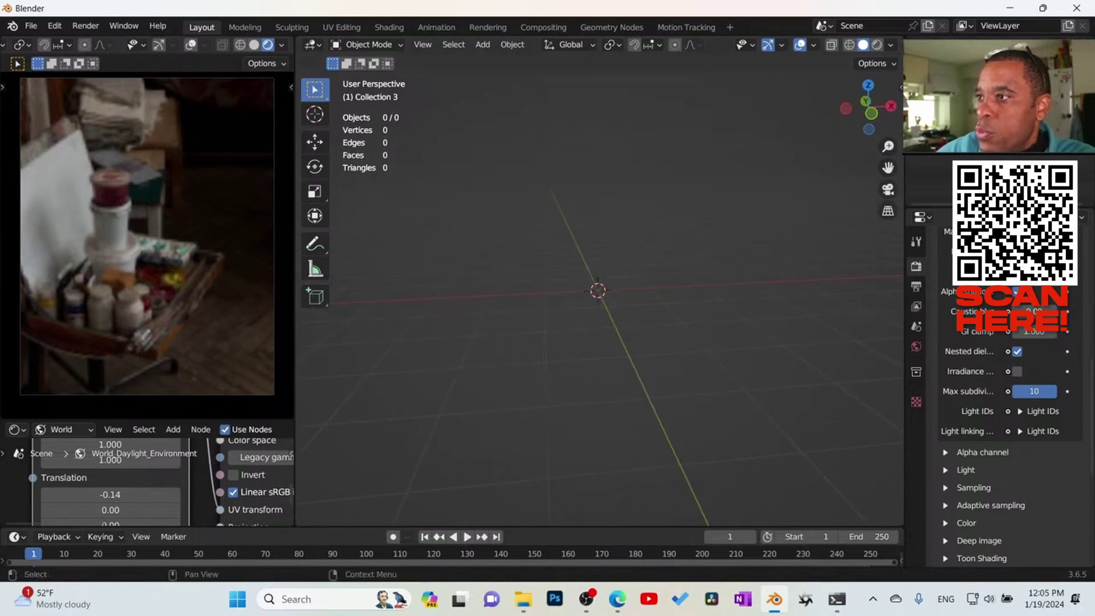
pyautogui.moveTo(577, 245)
pyautogui.mouseDown(button='middle')
pyautogui.moveTo(549, 282)
pyautogui.moveTo(622, 276)
pyautogui.moveTo(608, 251)
pyautogui.moveTo(593, 254)
pyautogui.mouseUp(button='middle')
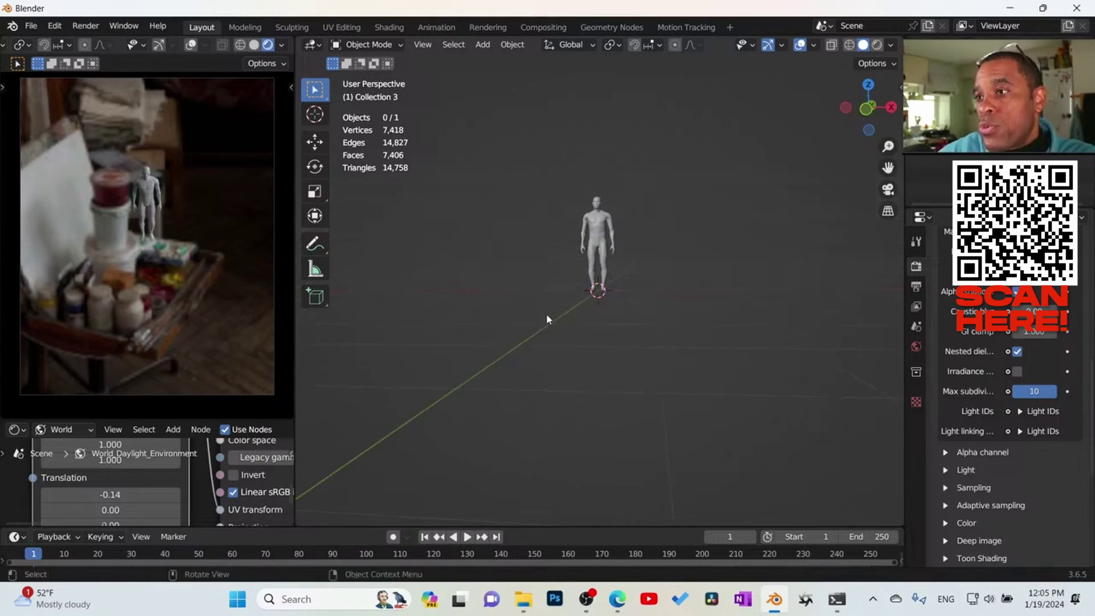
pyautogui.moveTo(546, 319); pyautogui.dragTo(584, 316, button='middle')
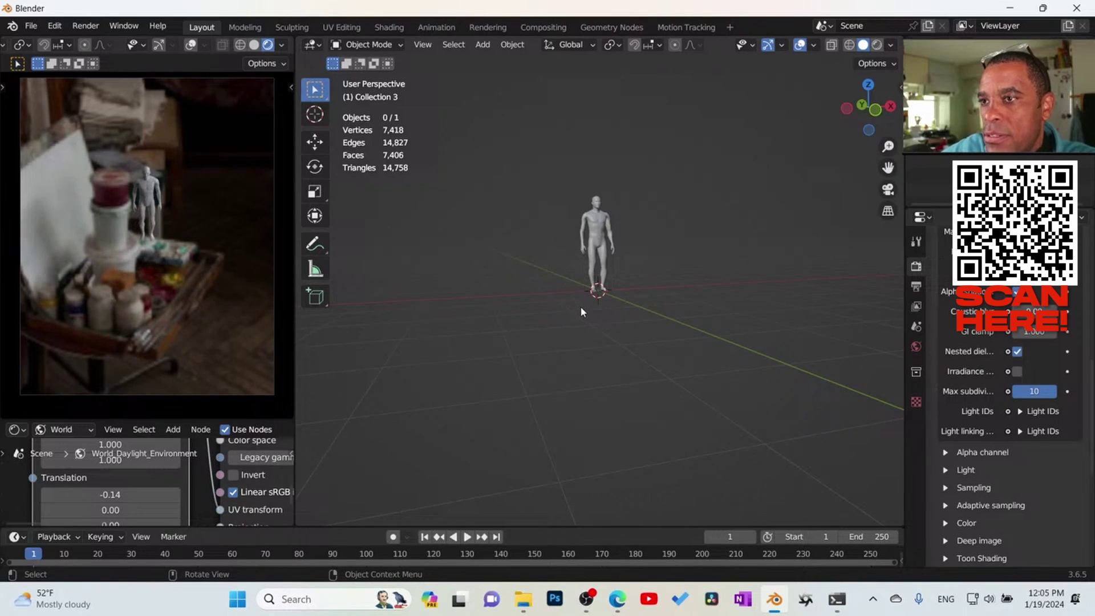
pyautogui.moveTo(581, 307)
pyautogui.mouseDown(button='middle')
pyautogui.moveTo(566, 310)
pyautogui.moveTo(573, 305)
pyautogui.mouseUp(button='middle')
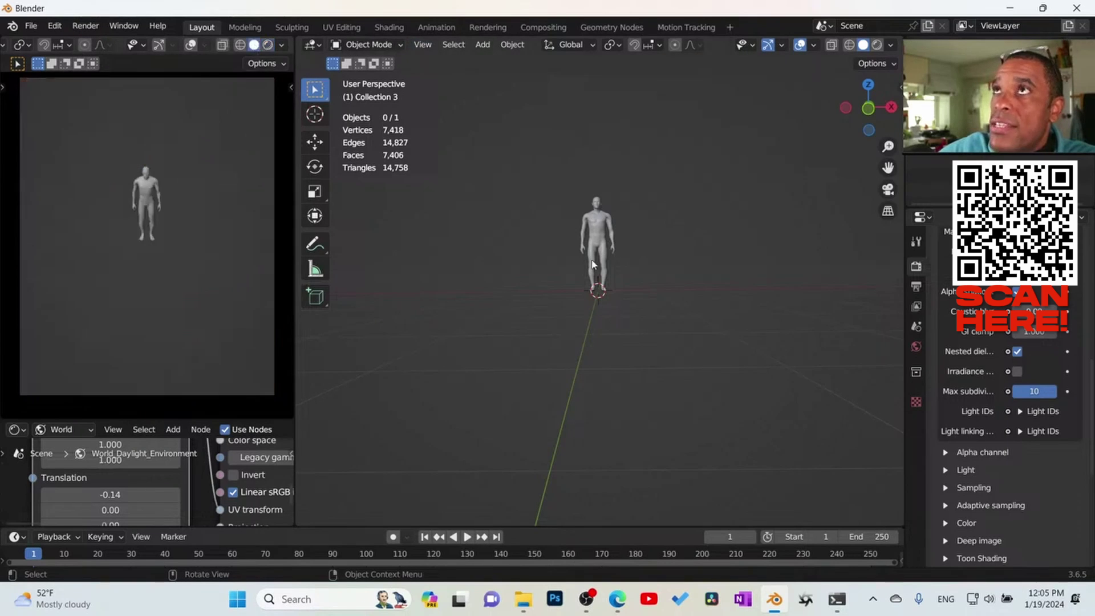
# Return to the Gumroad store and review the Octane setup file, free shading guide and plastic shader listings
pyautogui.hotkey('alt', 'Tab')
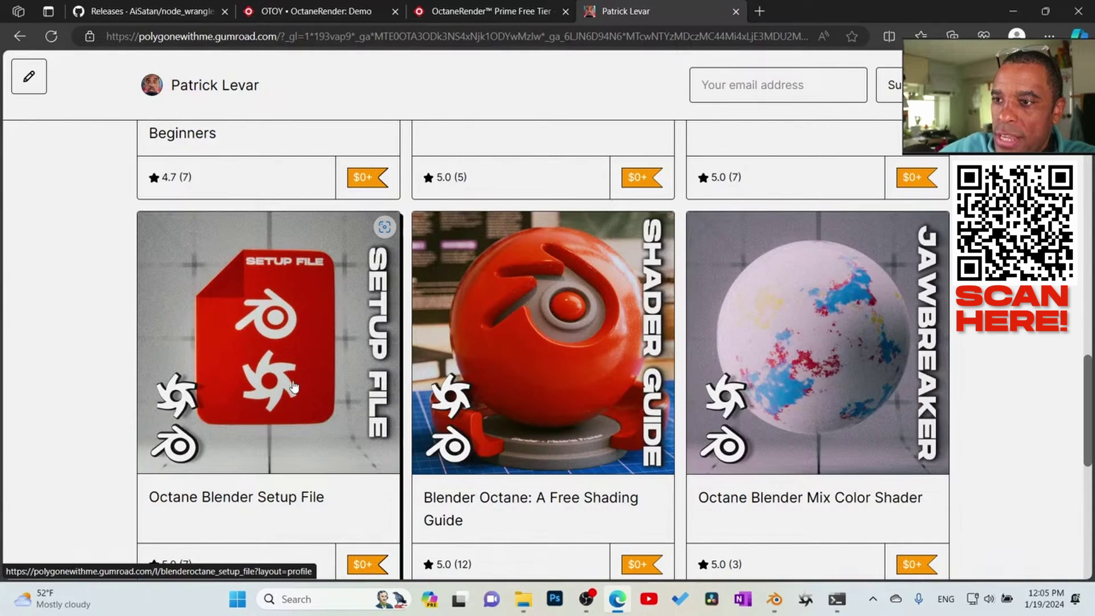
pyautogui.scroll(-1, 294, 387)
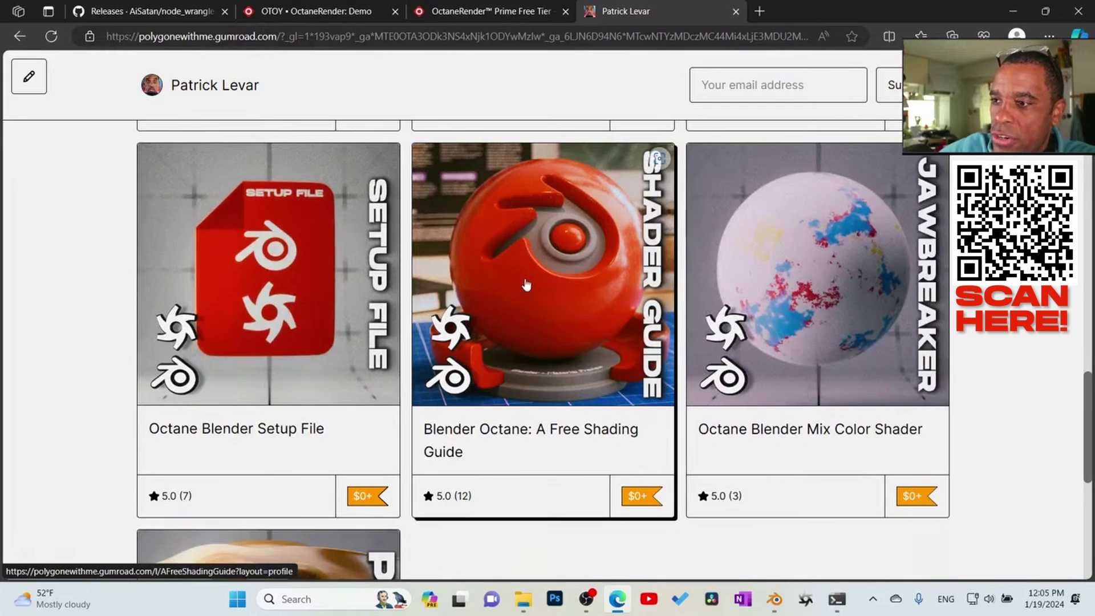
pyautogui.scroll(-6, 526, 284)
pyautogui.scroll(2, 293, 329)
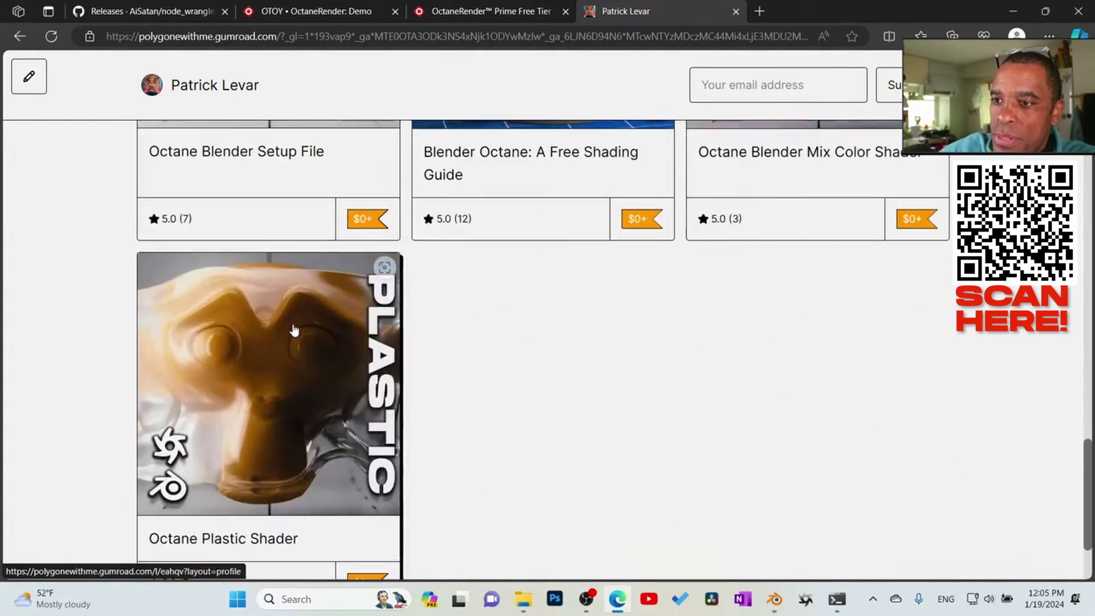
pyautogui.scroll(7, 294, 329)
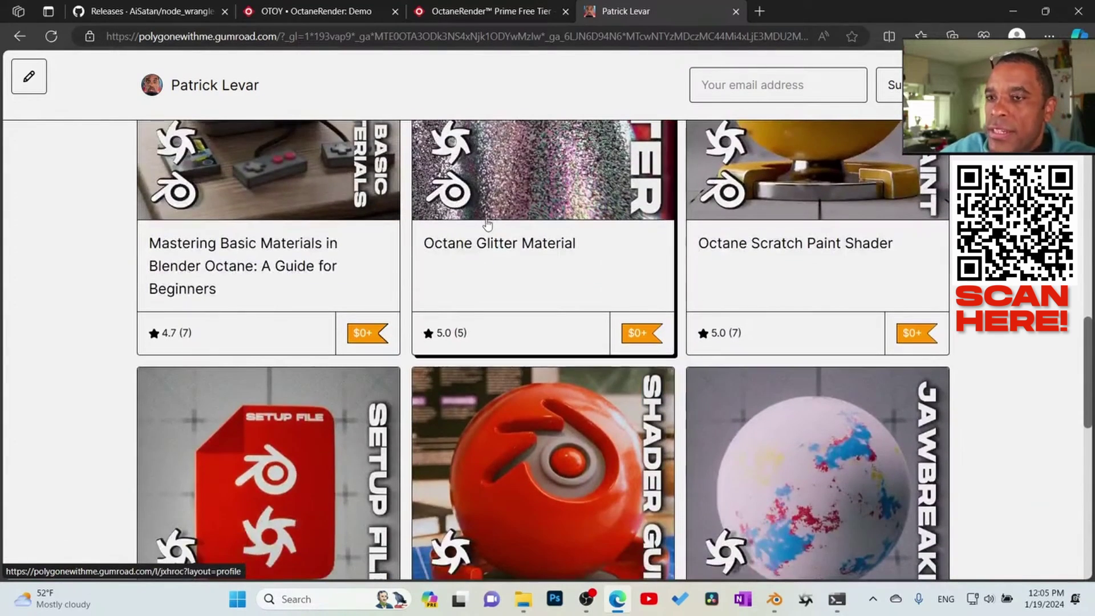